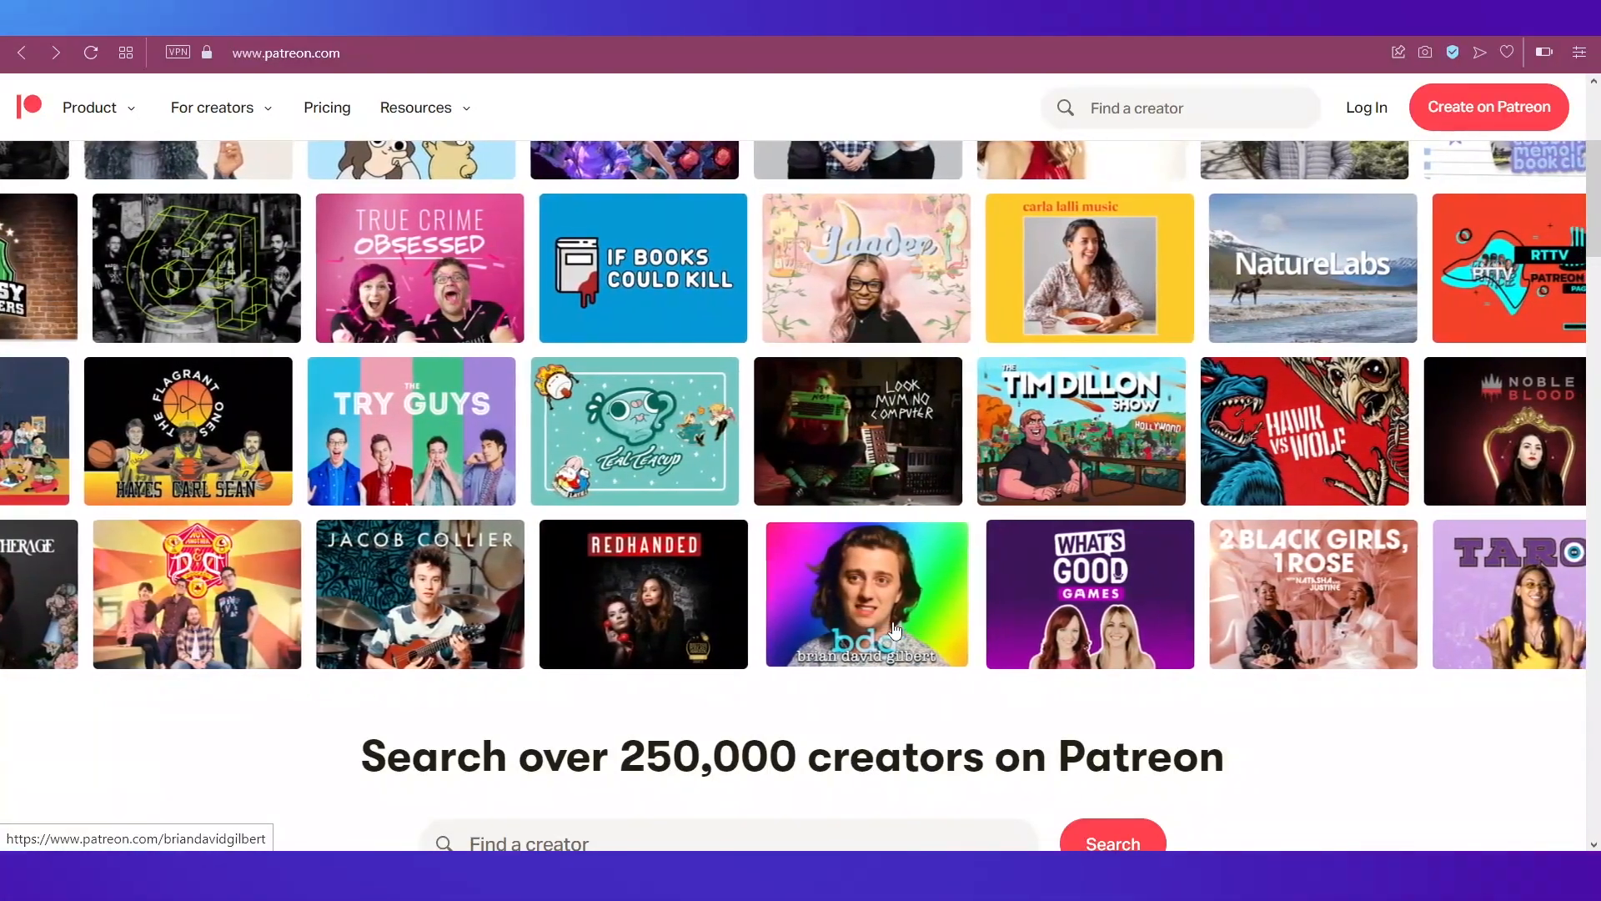
# Step: Open the NatureLabs creator page and scroll down to its membership tiers
pyautogui.scroll(3, 894, 630)
pyautogui.scroll(1, 894, 630)
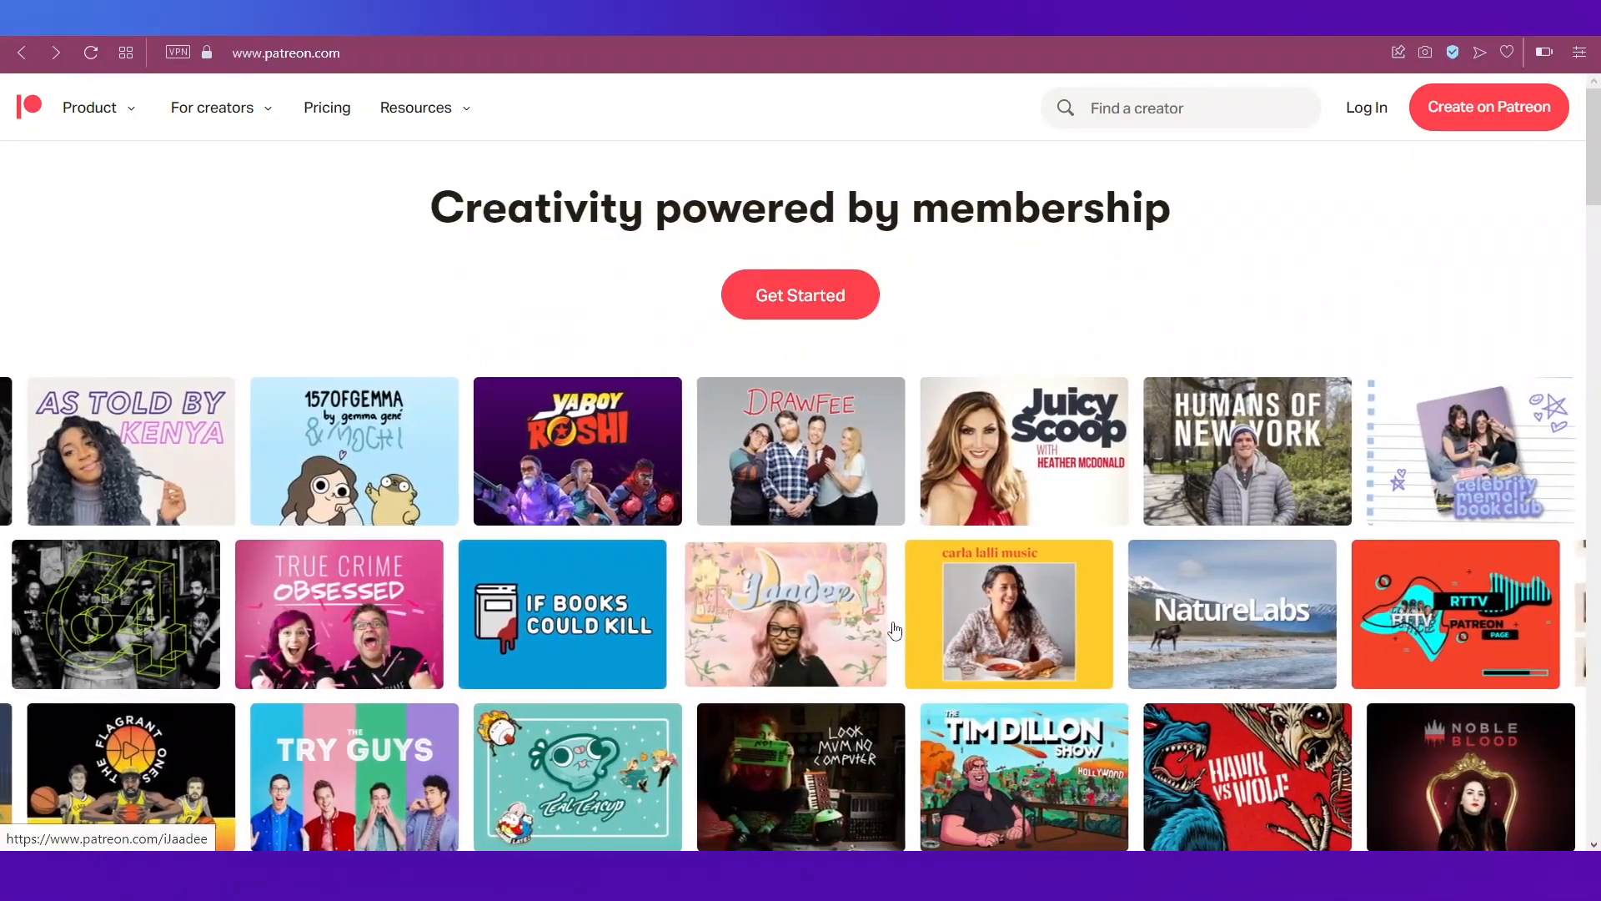
pyautogui.scroll(-3, 894, 630)
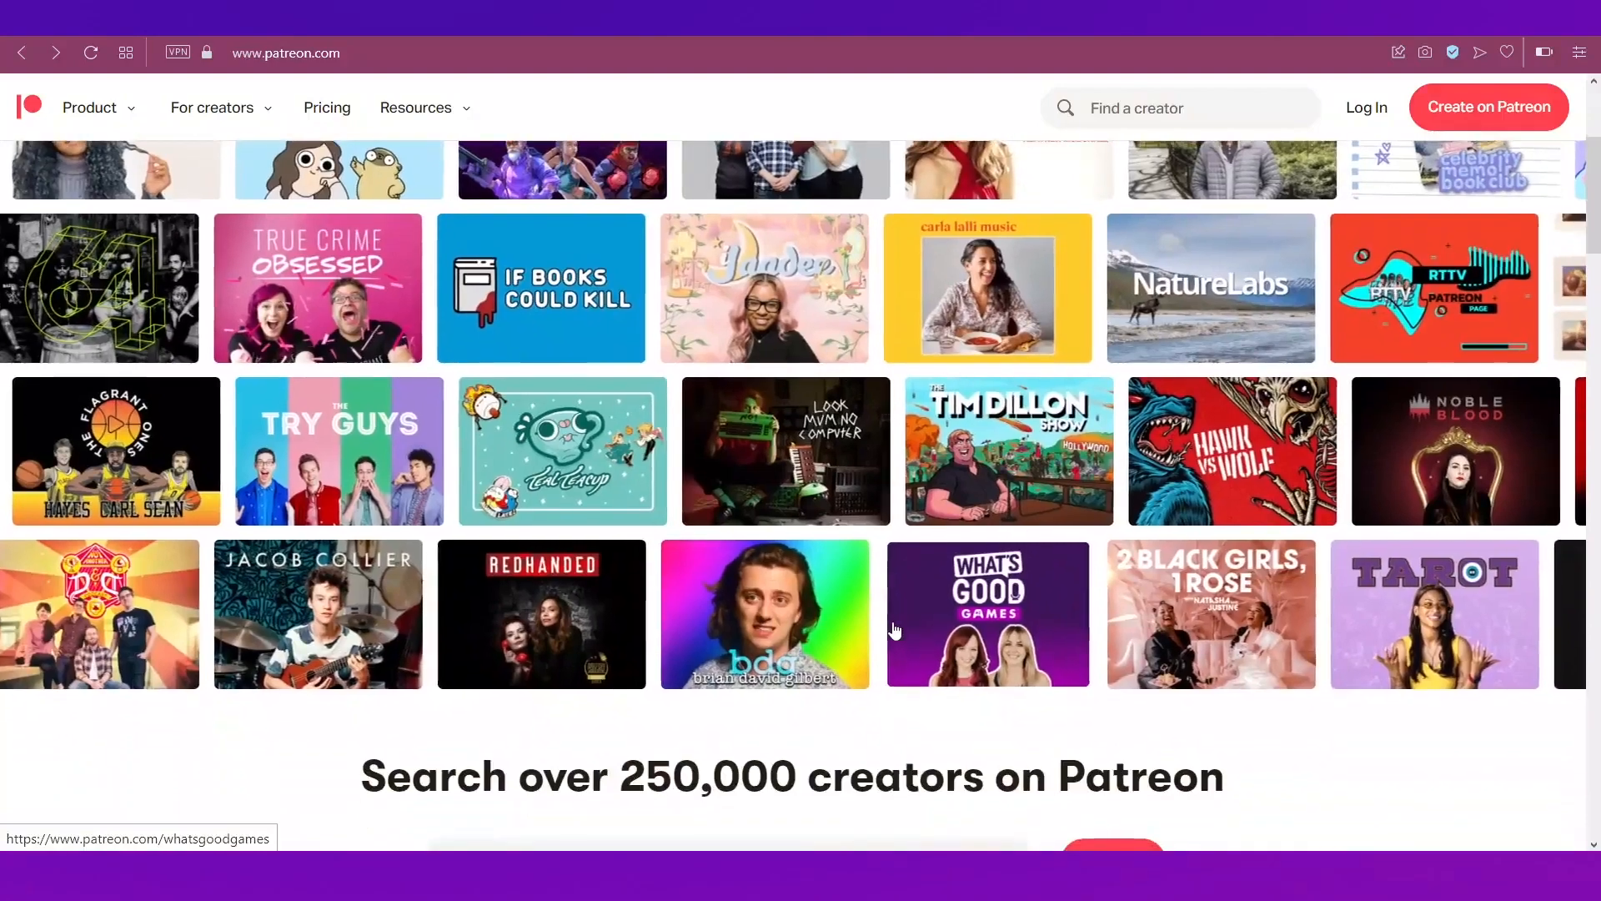
pyautogui.scroll(2, 894, 629)
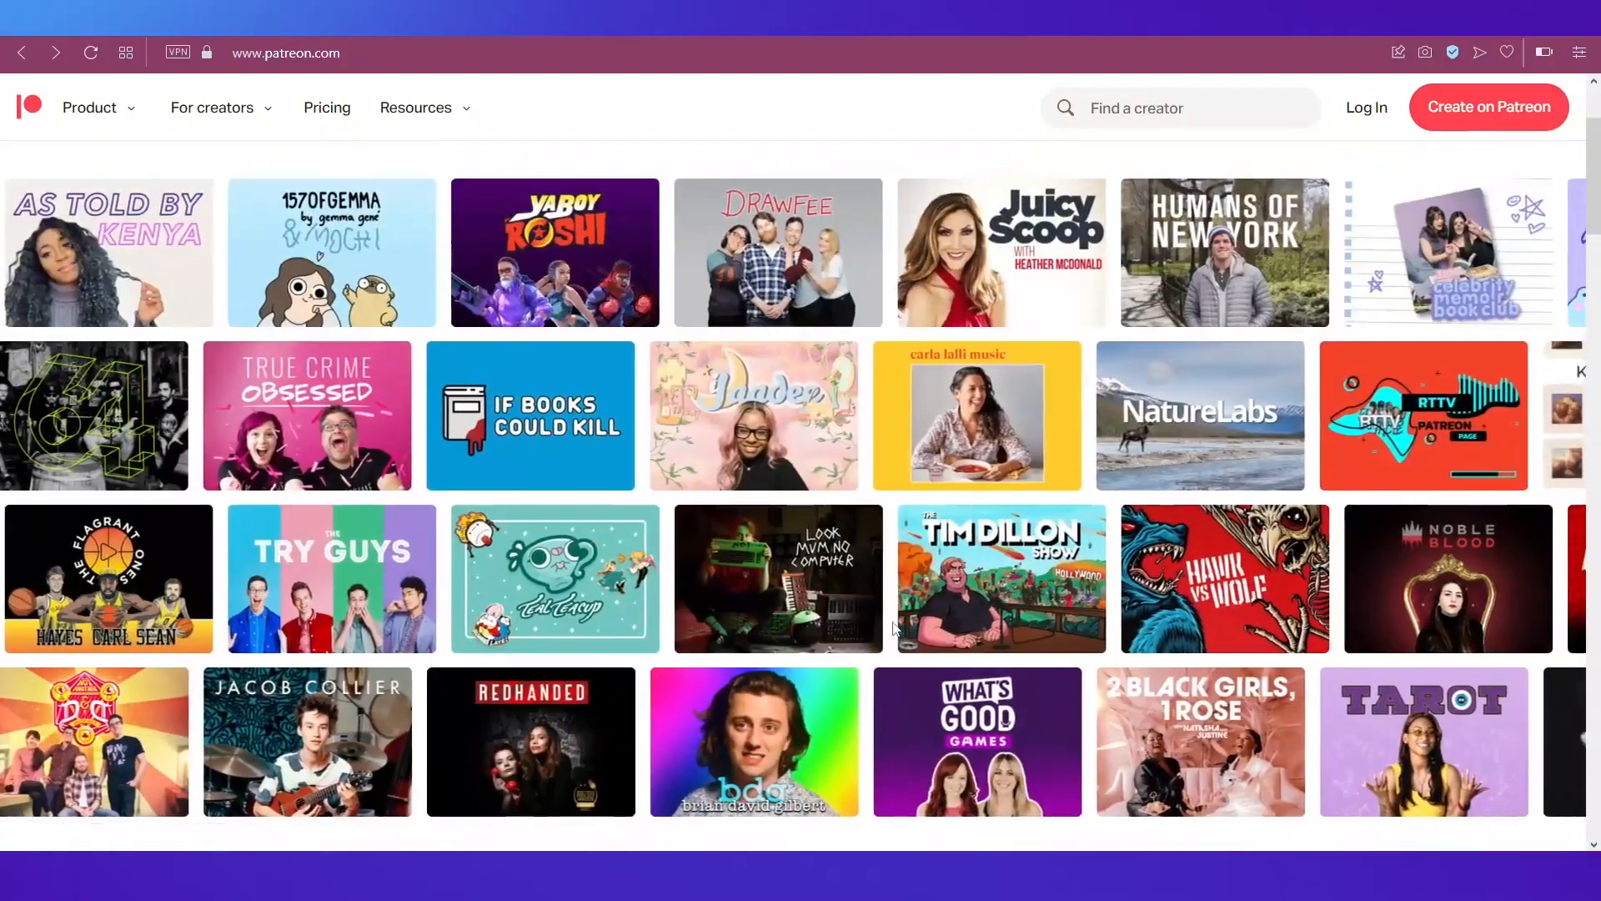
pyautogui.click(1155, 440)
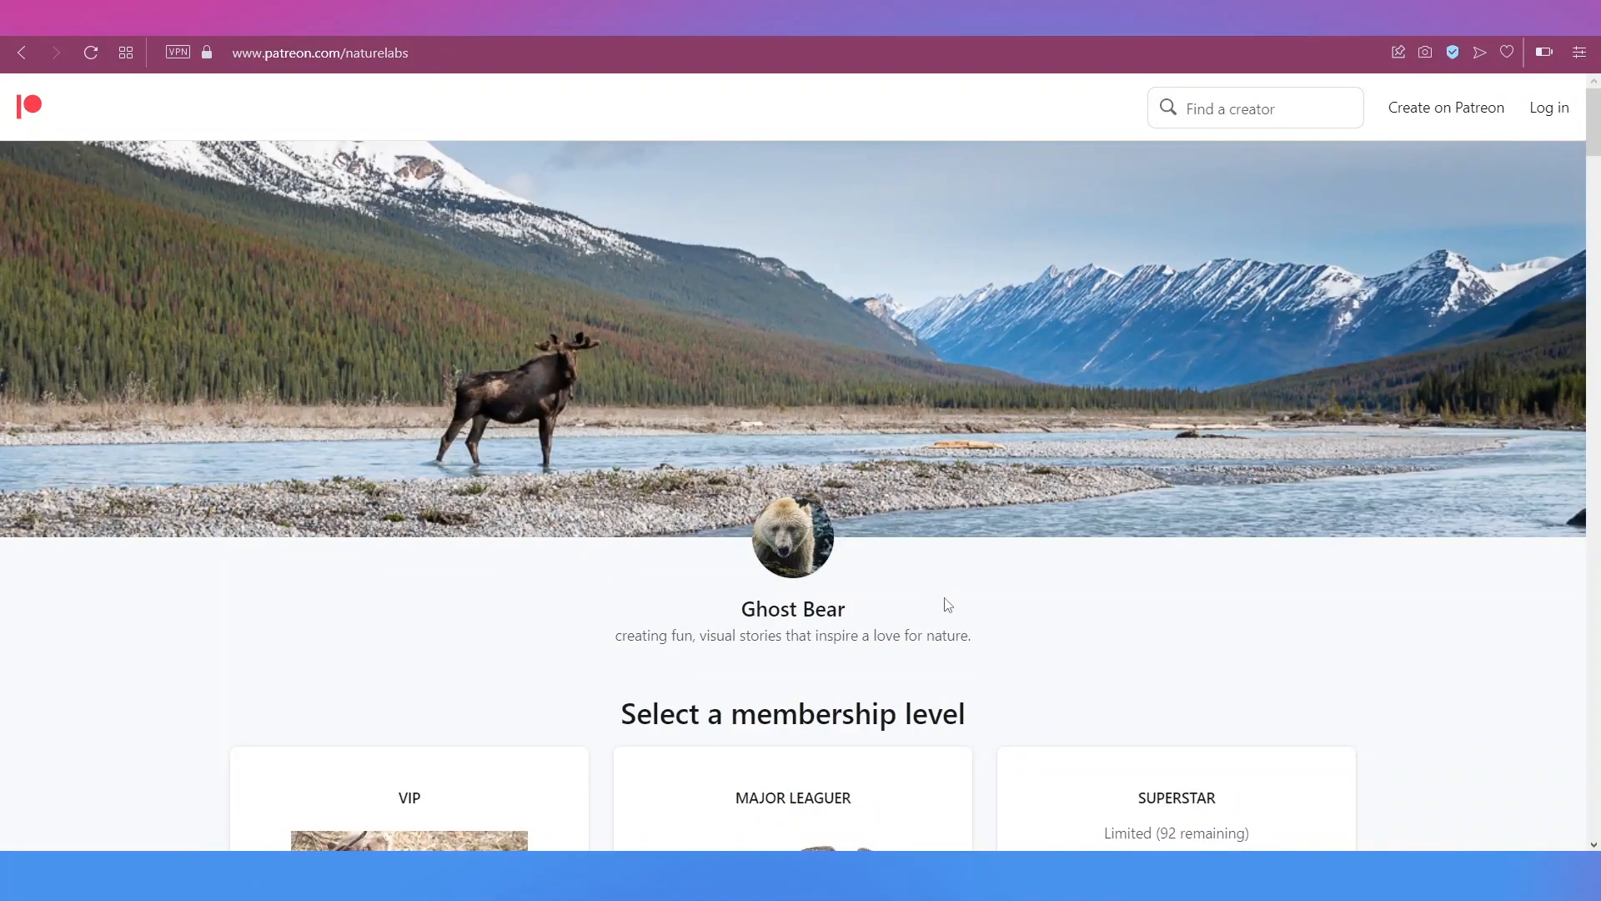
pyautogui.scroll(-2, 949, 604)
pyautogui.scroll(-1, 948, 604)
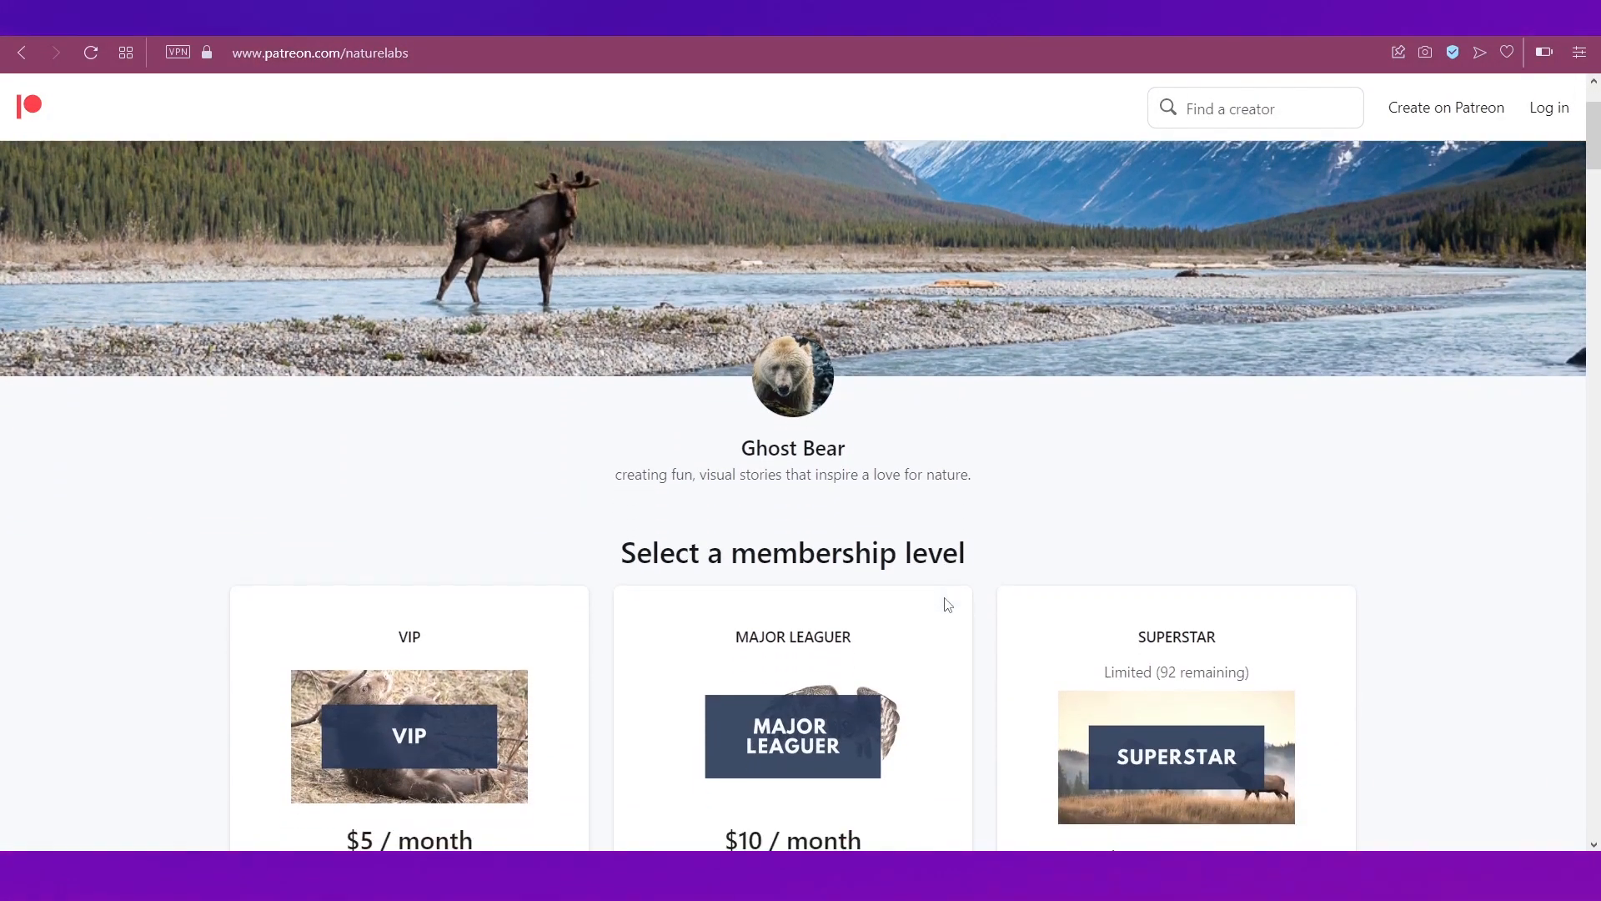
pyautogui.scroll(-3, 948, 605)
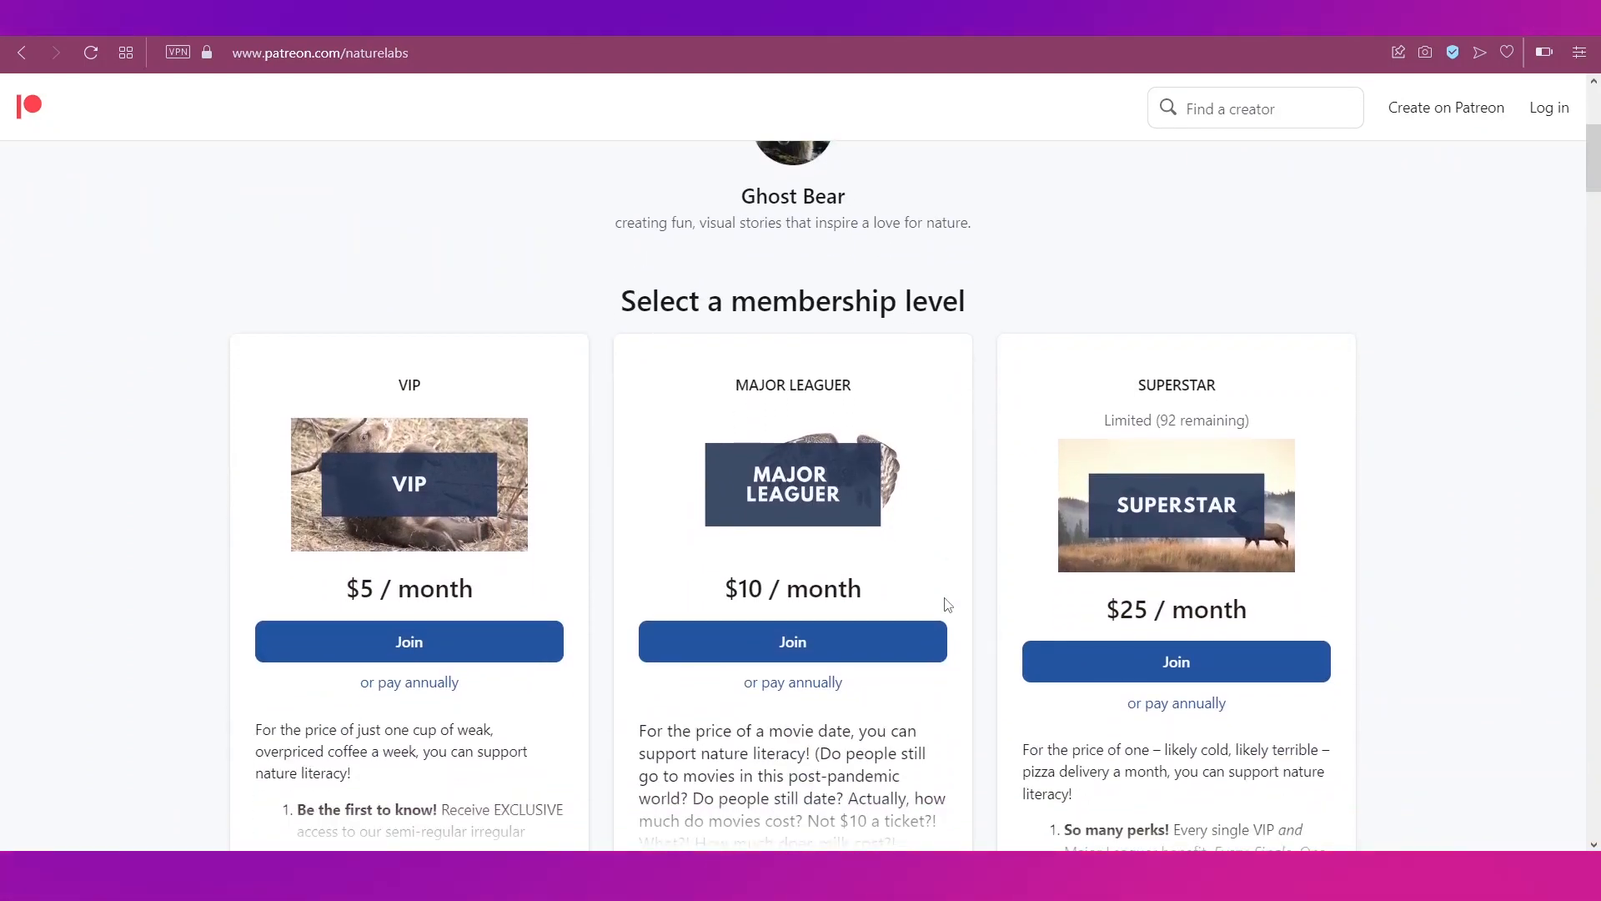
pyautogui.scroll(-1, 948, 605)
pyautogui.scroll(-1, 948, 605)
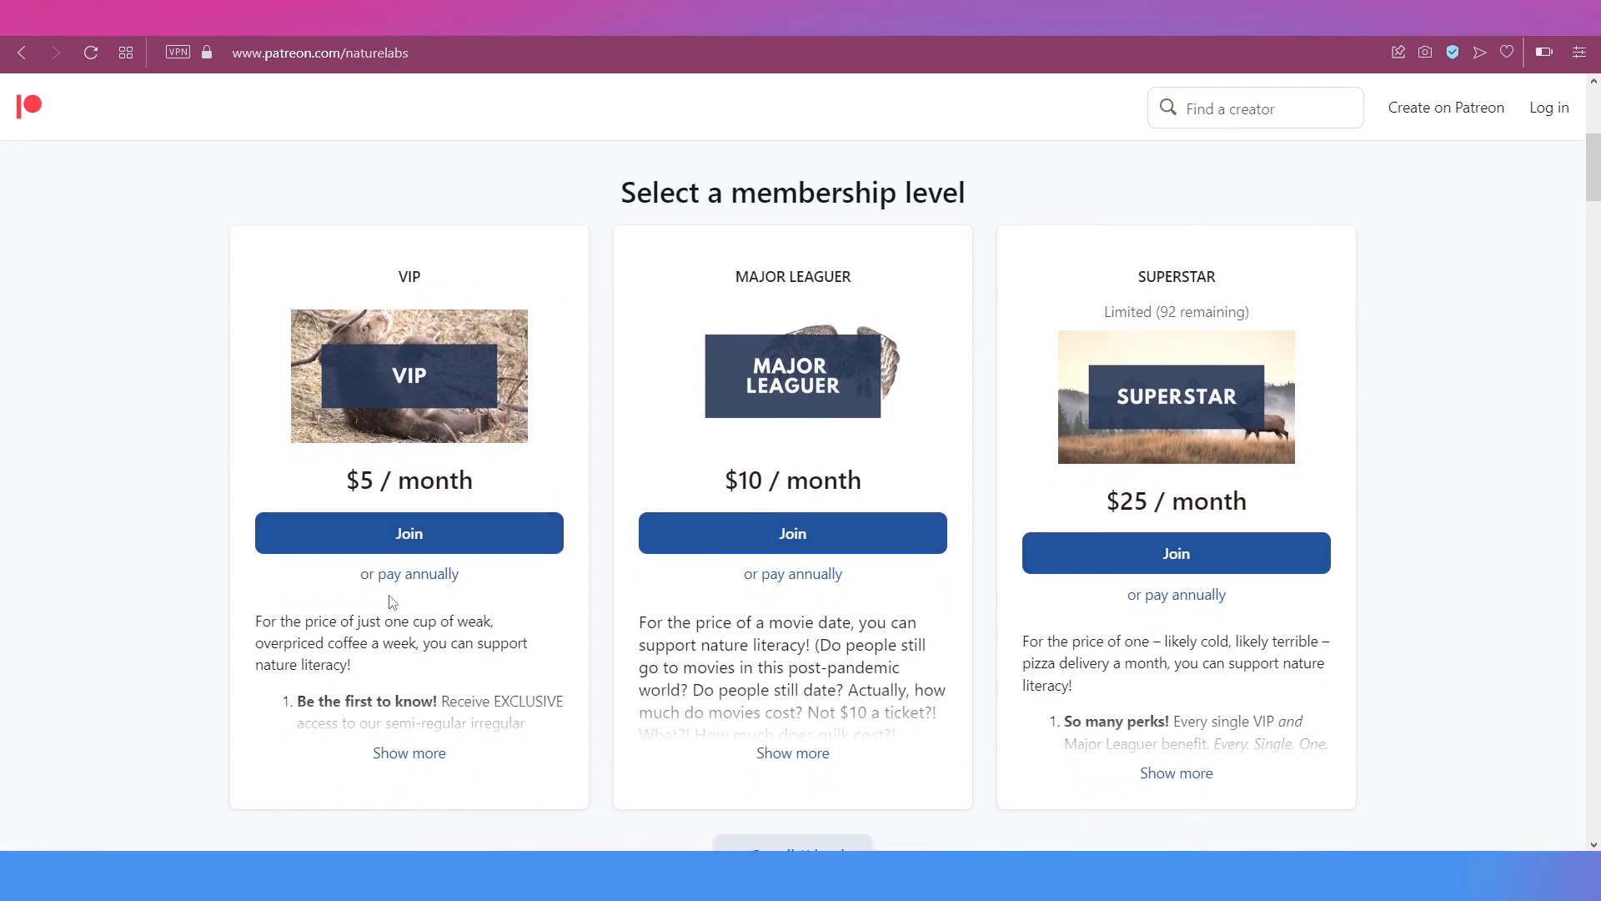
pyautogui.scroll(-4, 393, 600)
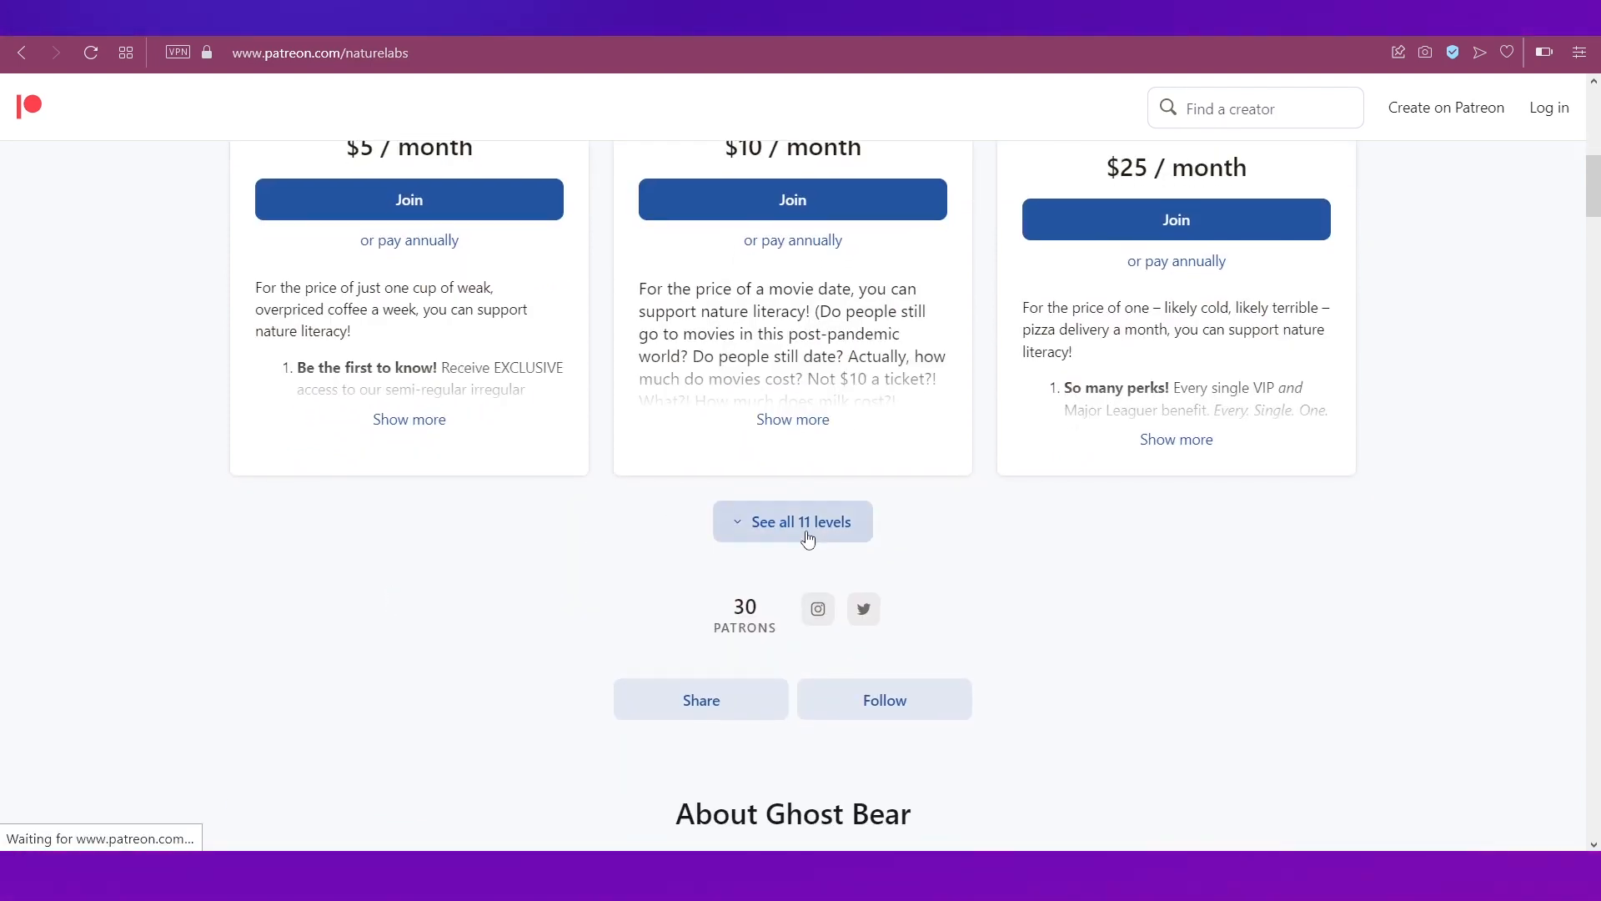
# Step: Review all 11 levels, priced $5 to $1,000 monthly, then return to the homepage
pyautogui.click(807, 545)
pyautogui.scroll(1, 522, 627)
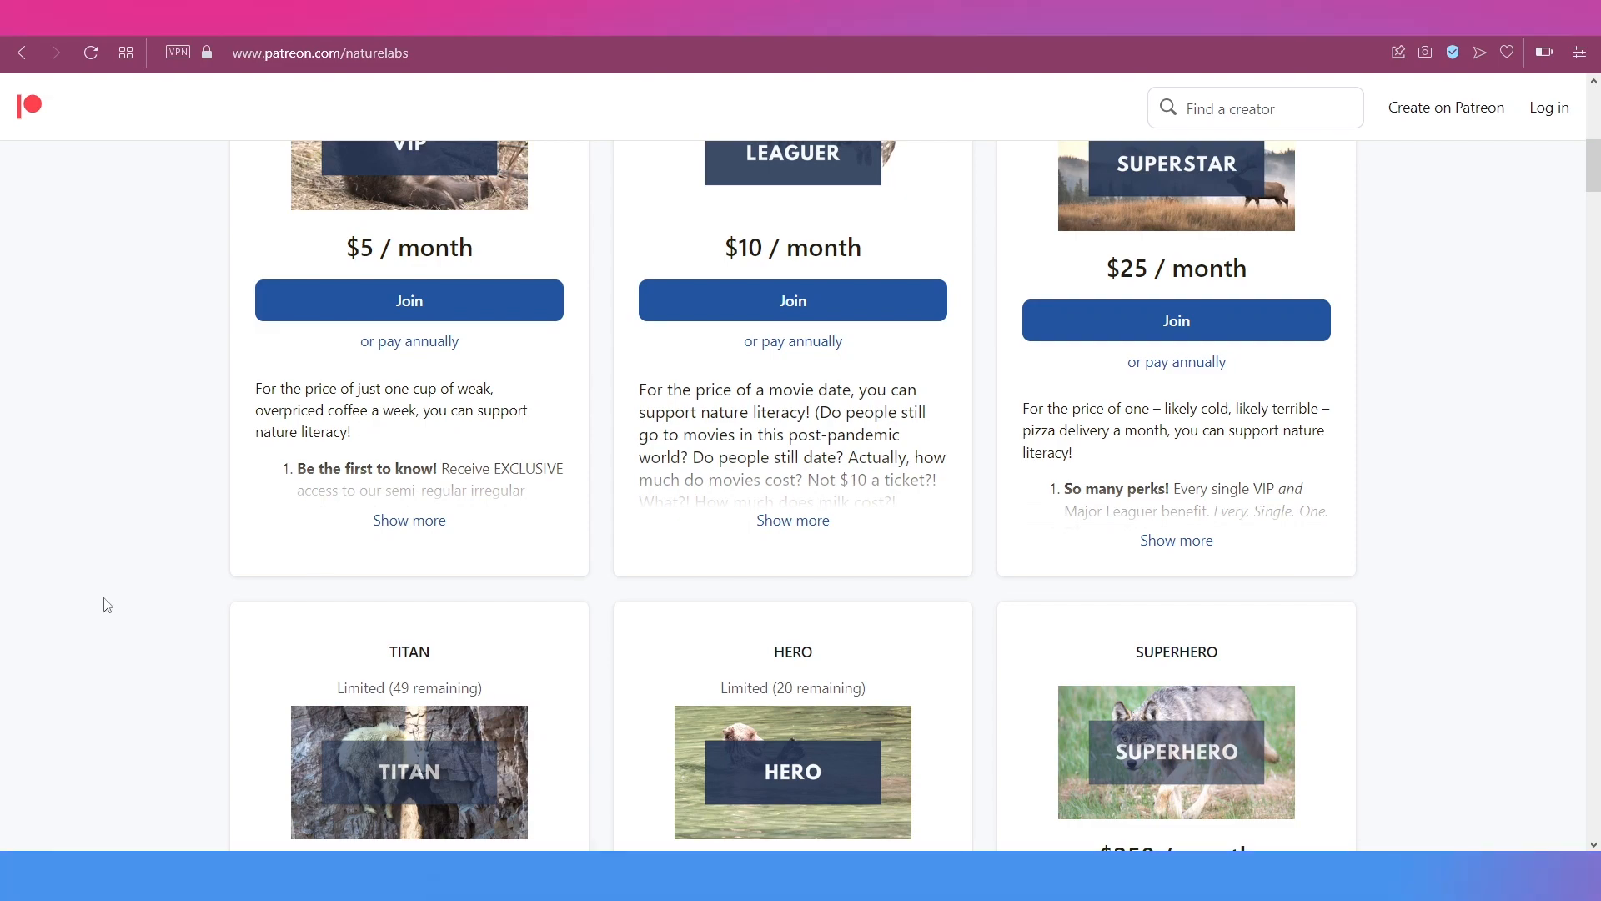
pyautogui.scroll(-2, 107, 604)
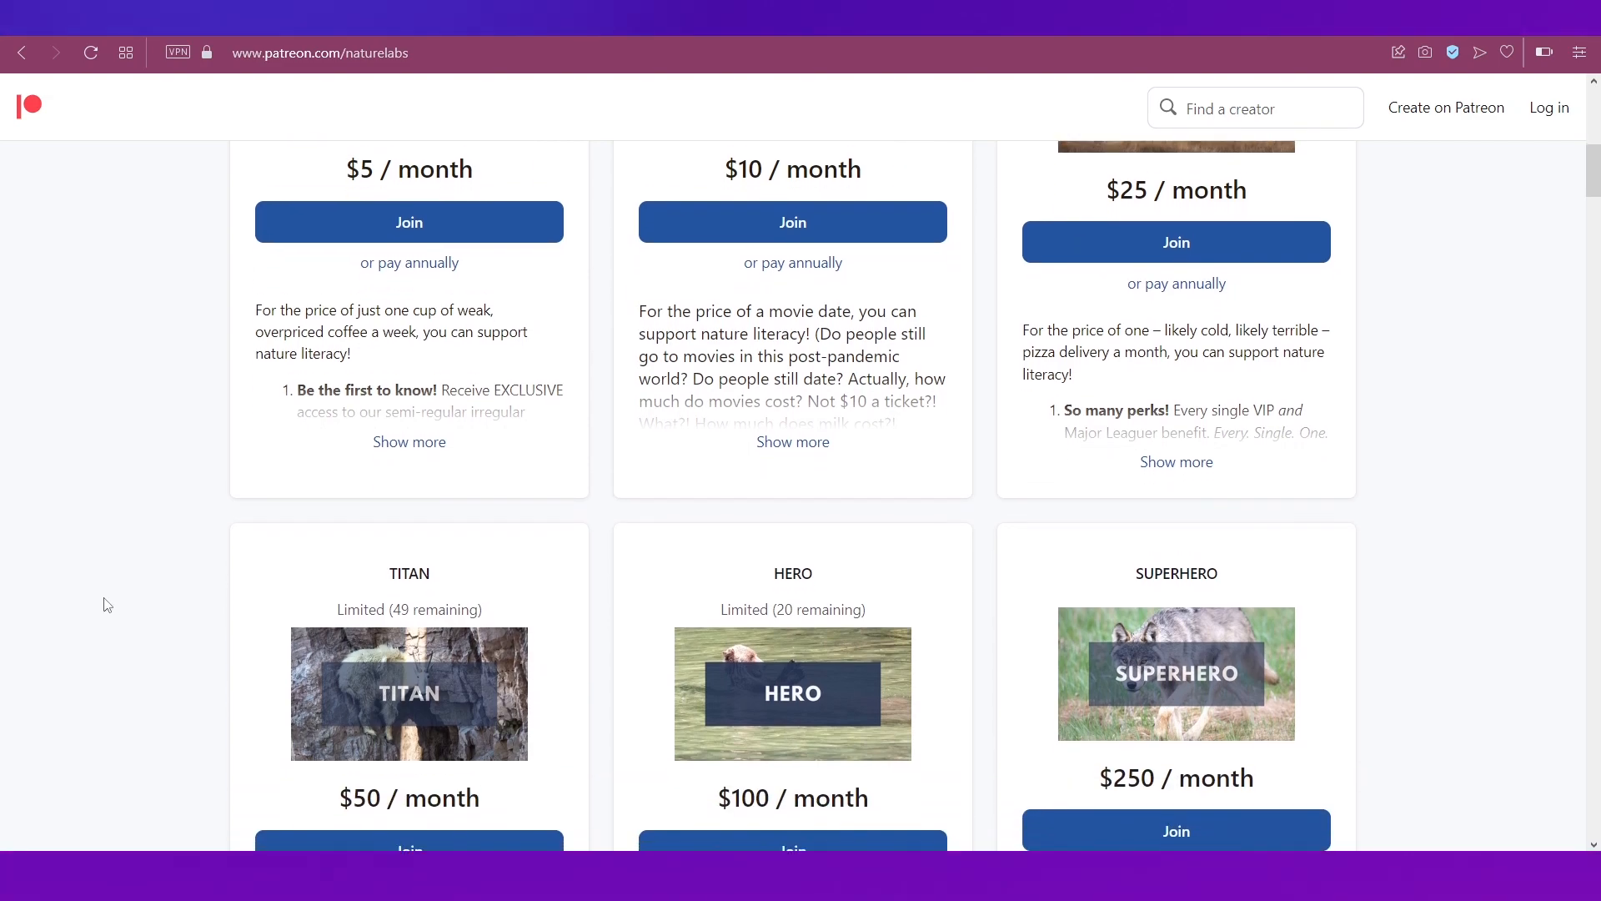
pyautogui.scroll(7, 107, 603)
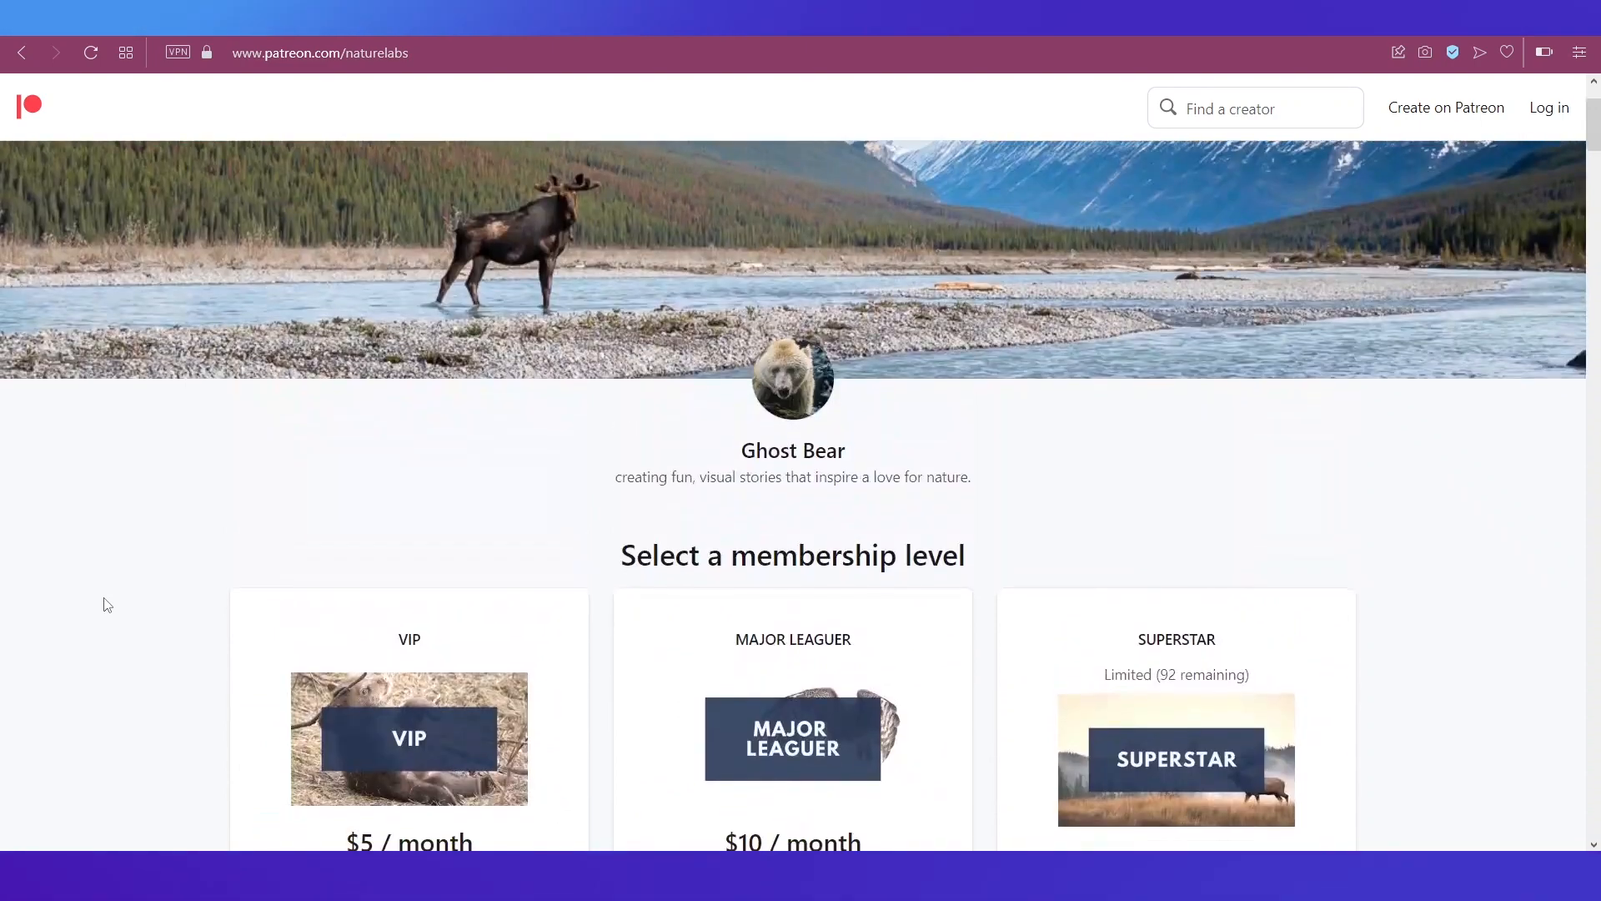
pyautogui.scroll(-1, 107, 603)
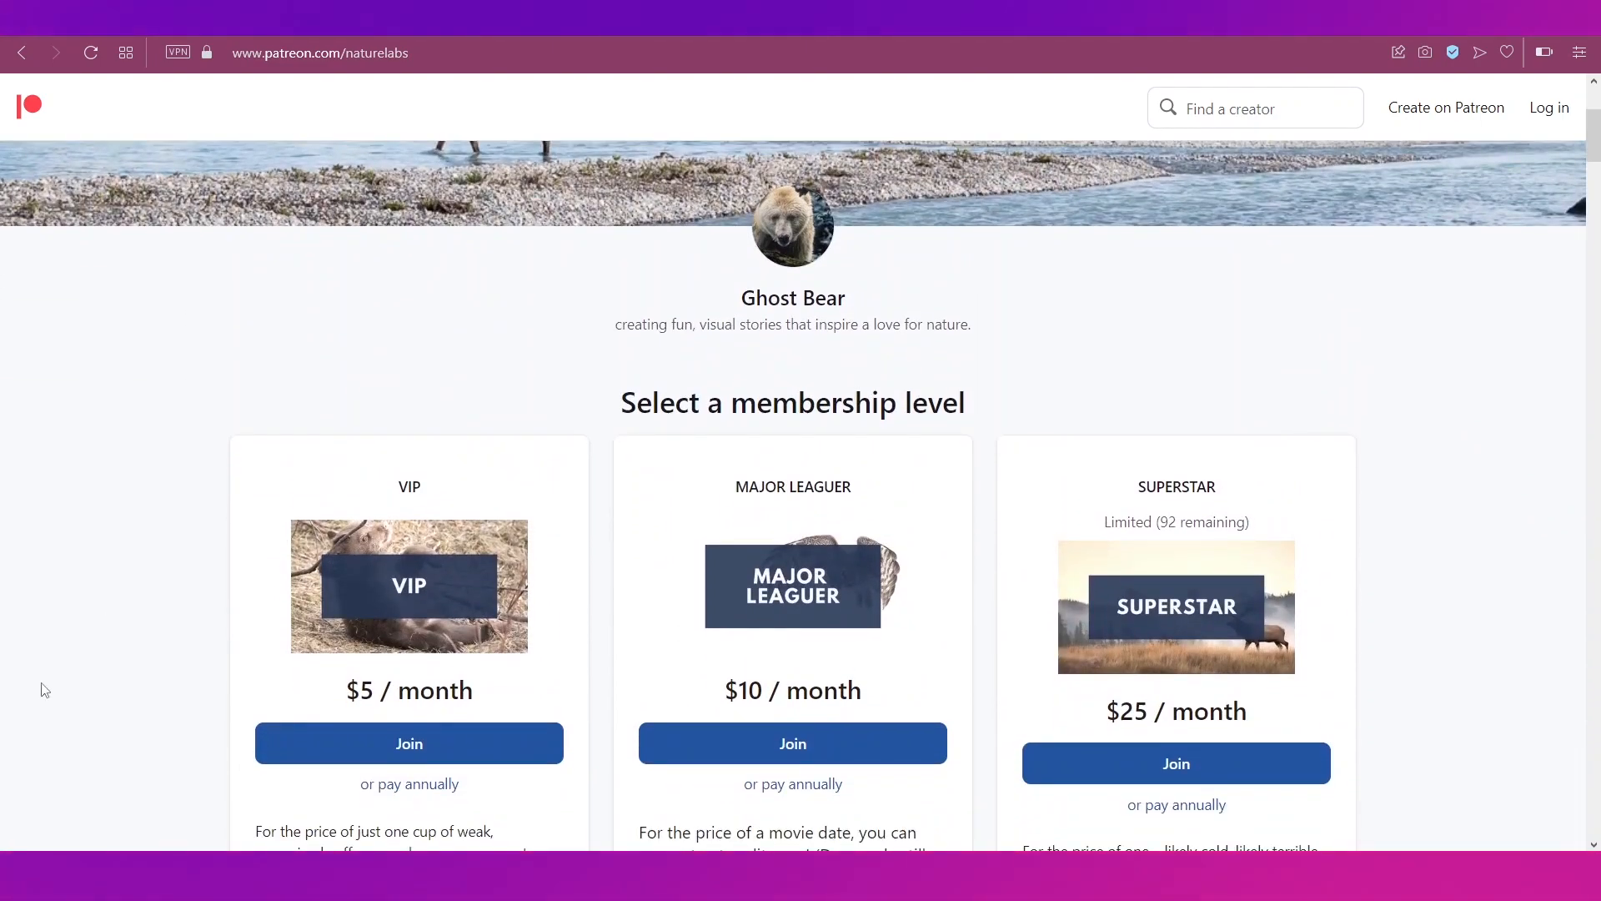
pyautogui.scroll(-4, 43, 689)
pyautogui.scroll(-15, 42, 690)
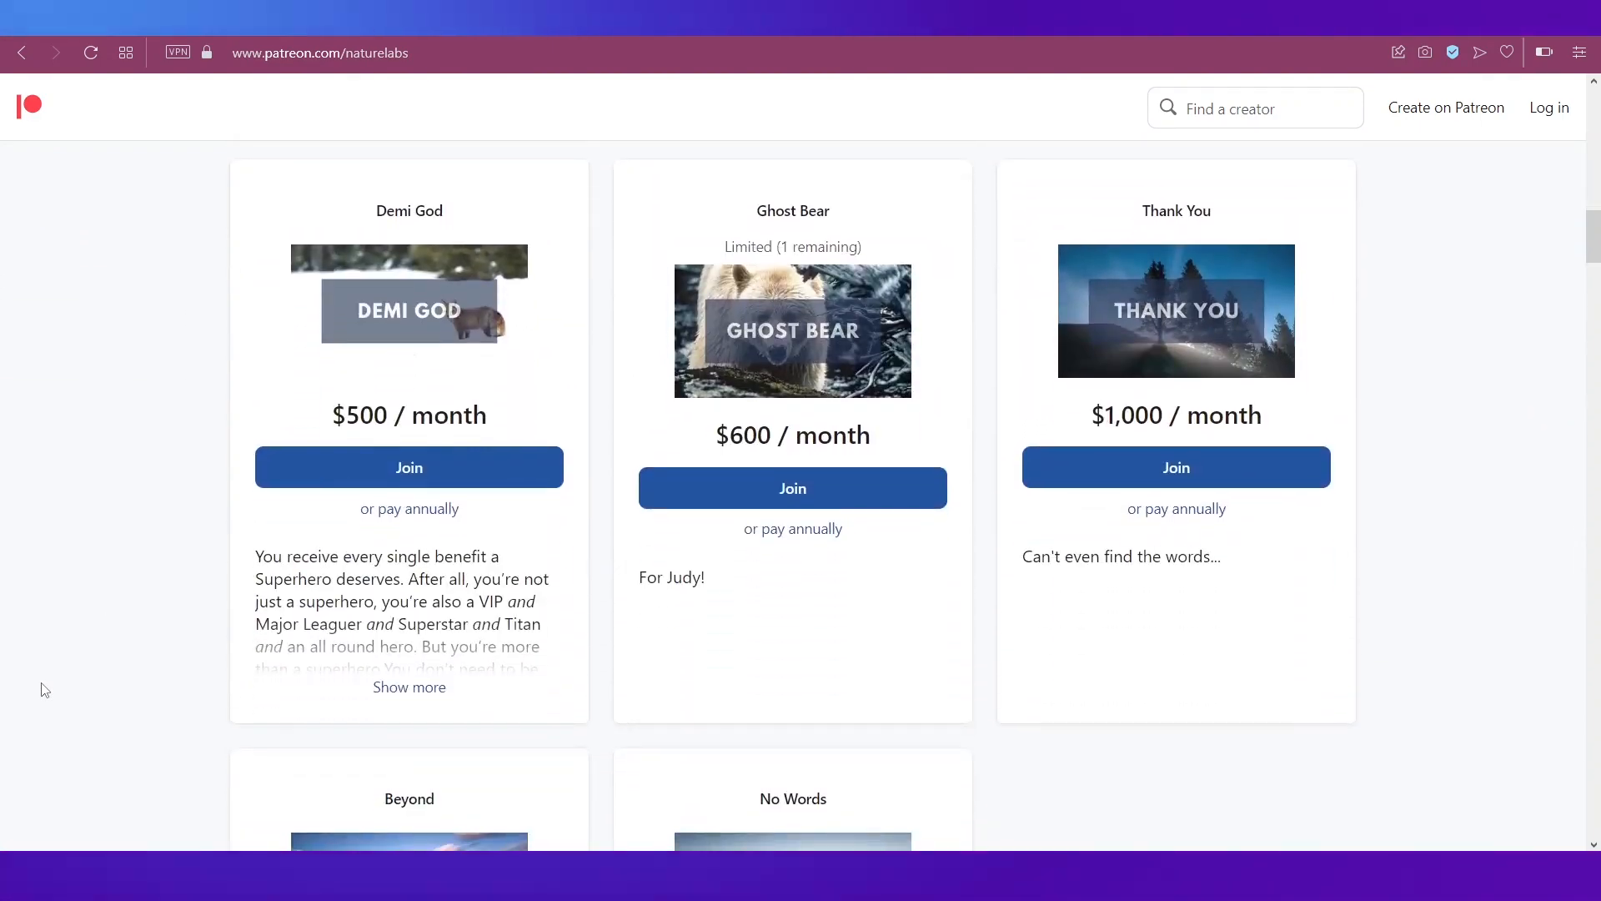
pyautogui.scroll(-5, 43, 689)
pyautogui.scroll(20, 42, 690)
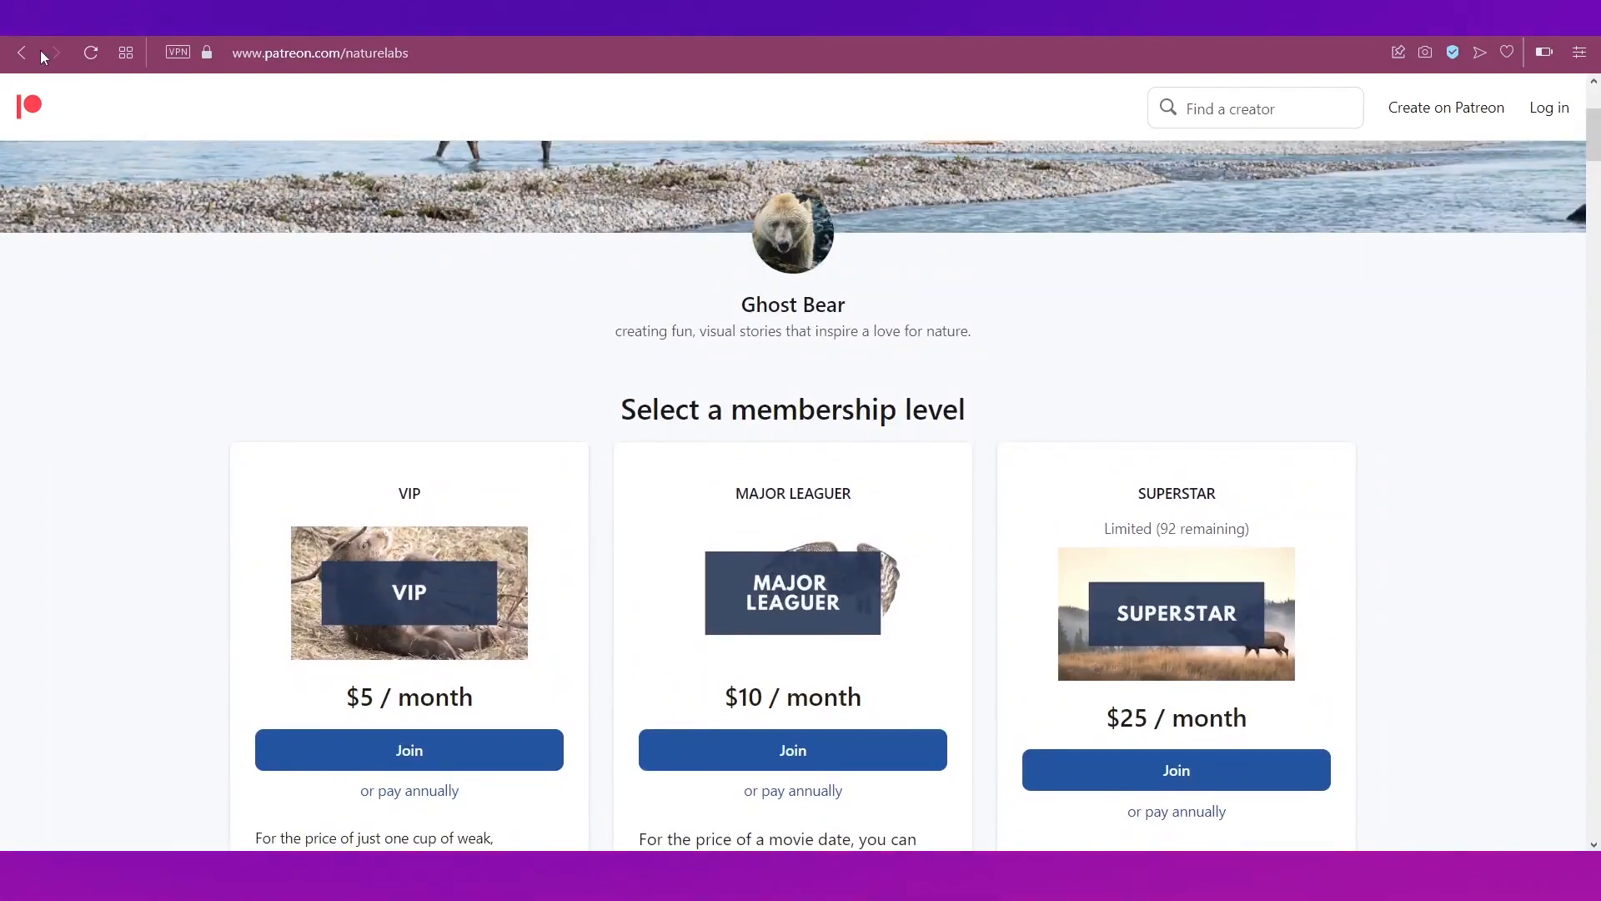
pyautogui.click(23, 51)
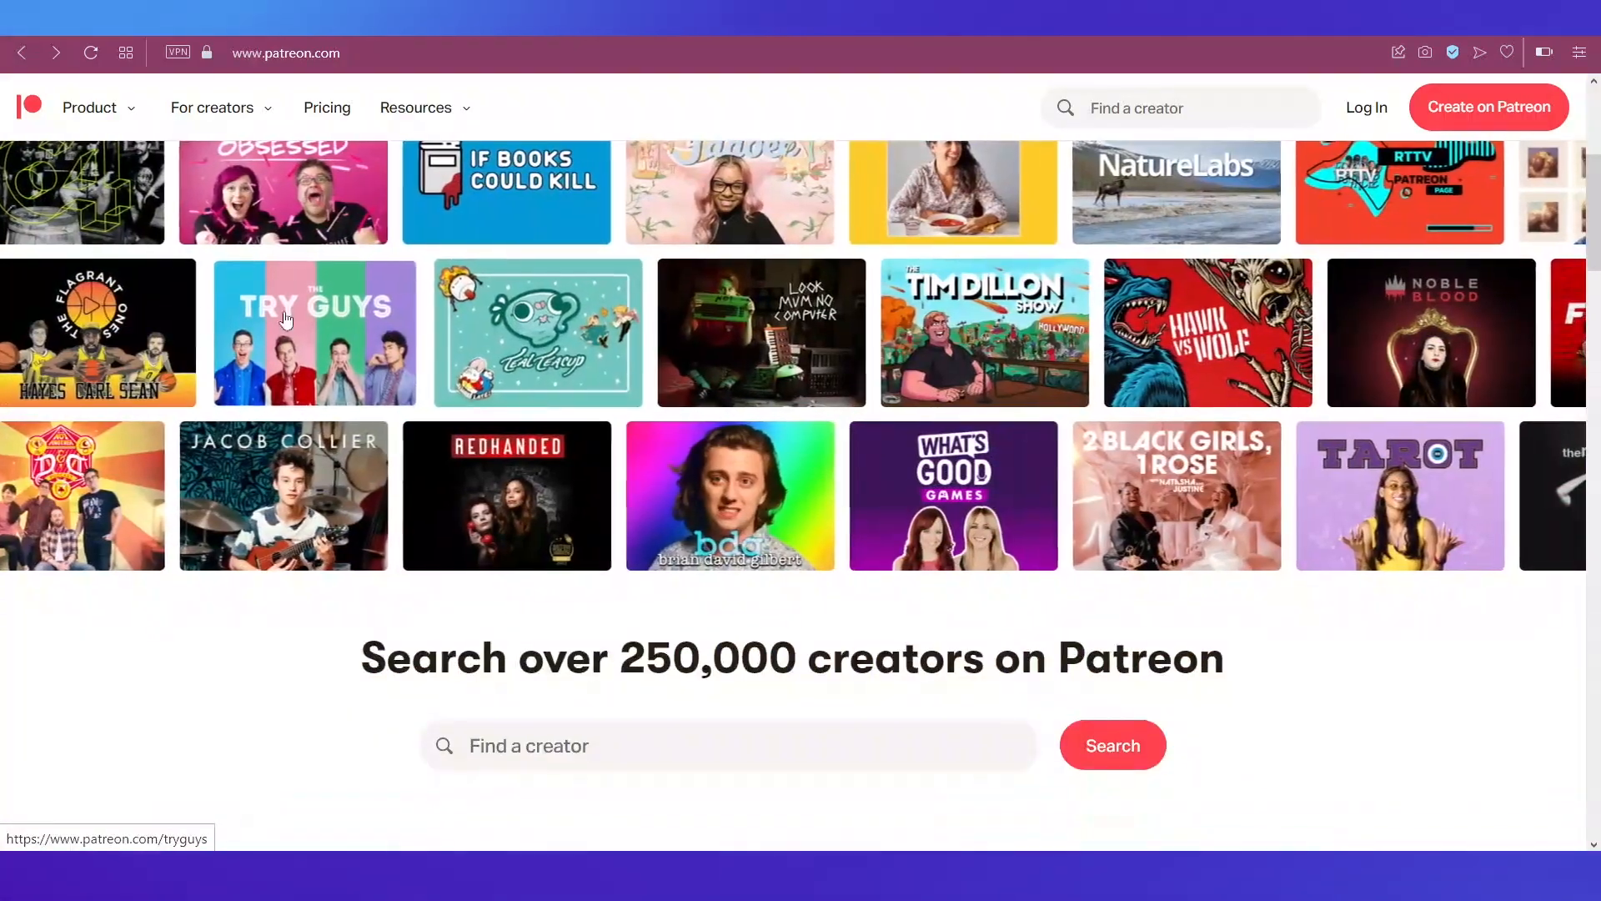
# Step: Browse The Try Guys tiers, starting at $3 a month, and return to the homepage grid
pyautogui.click(385, 365)
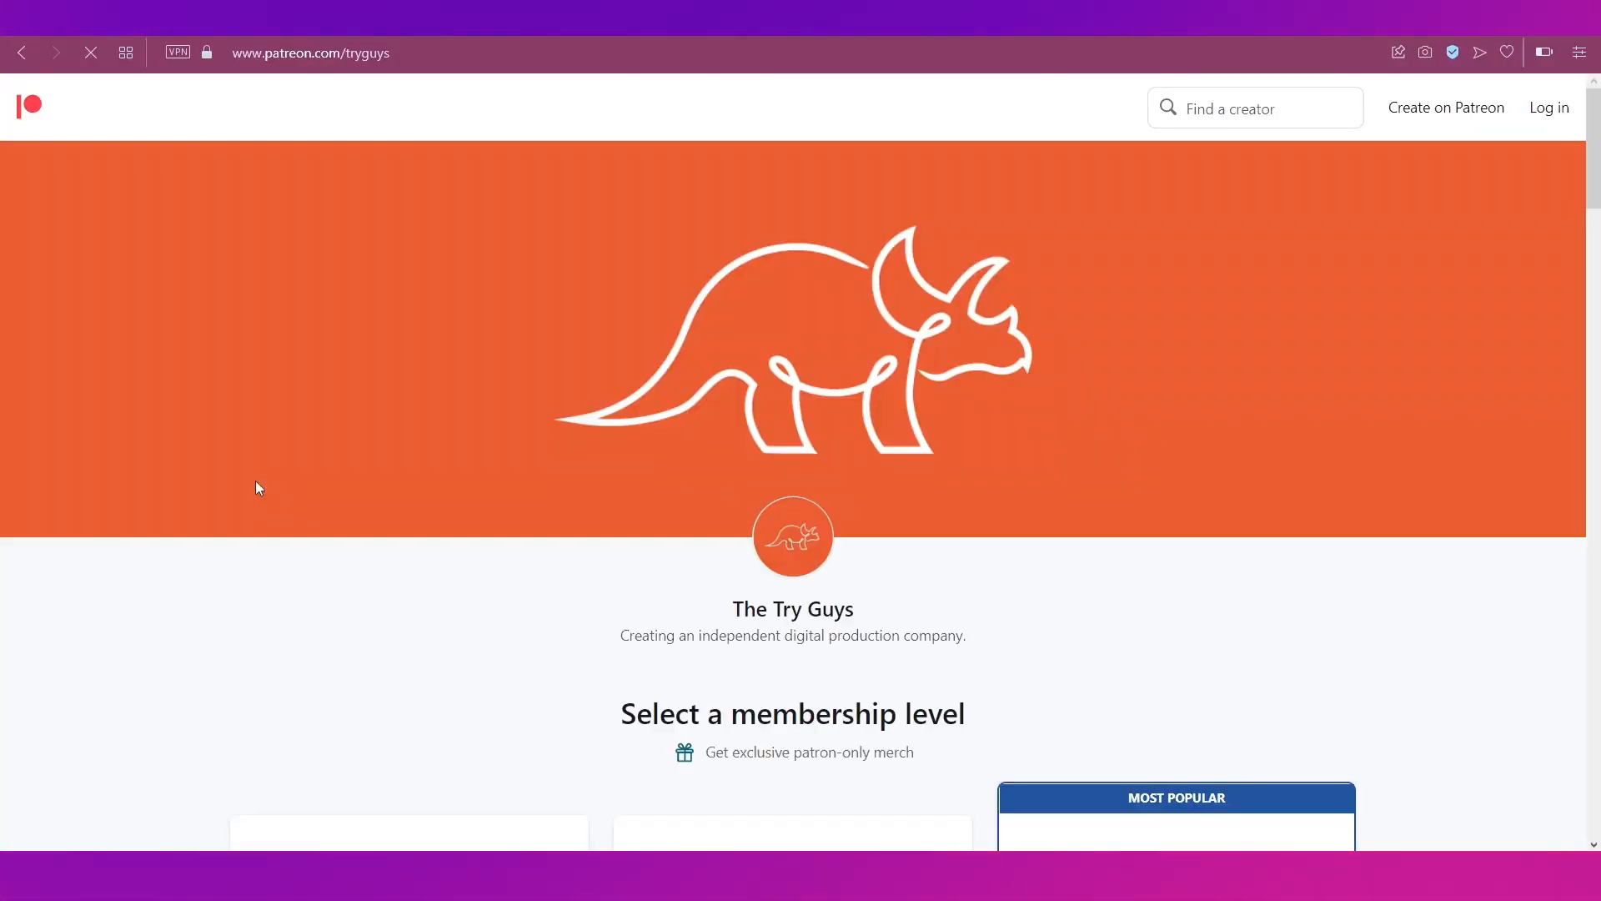
pyautogui.scroll(-2, 257, 486)
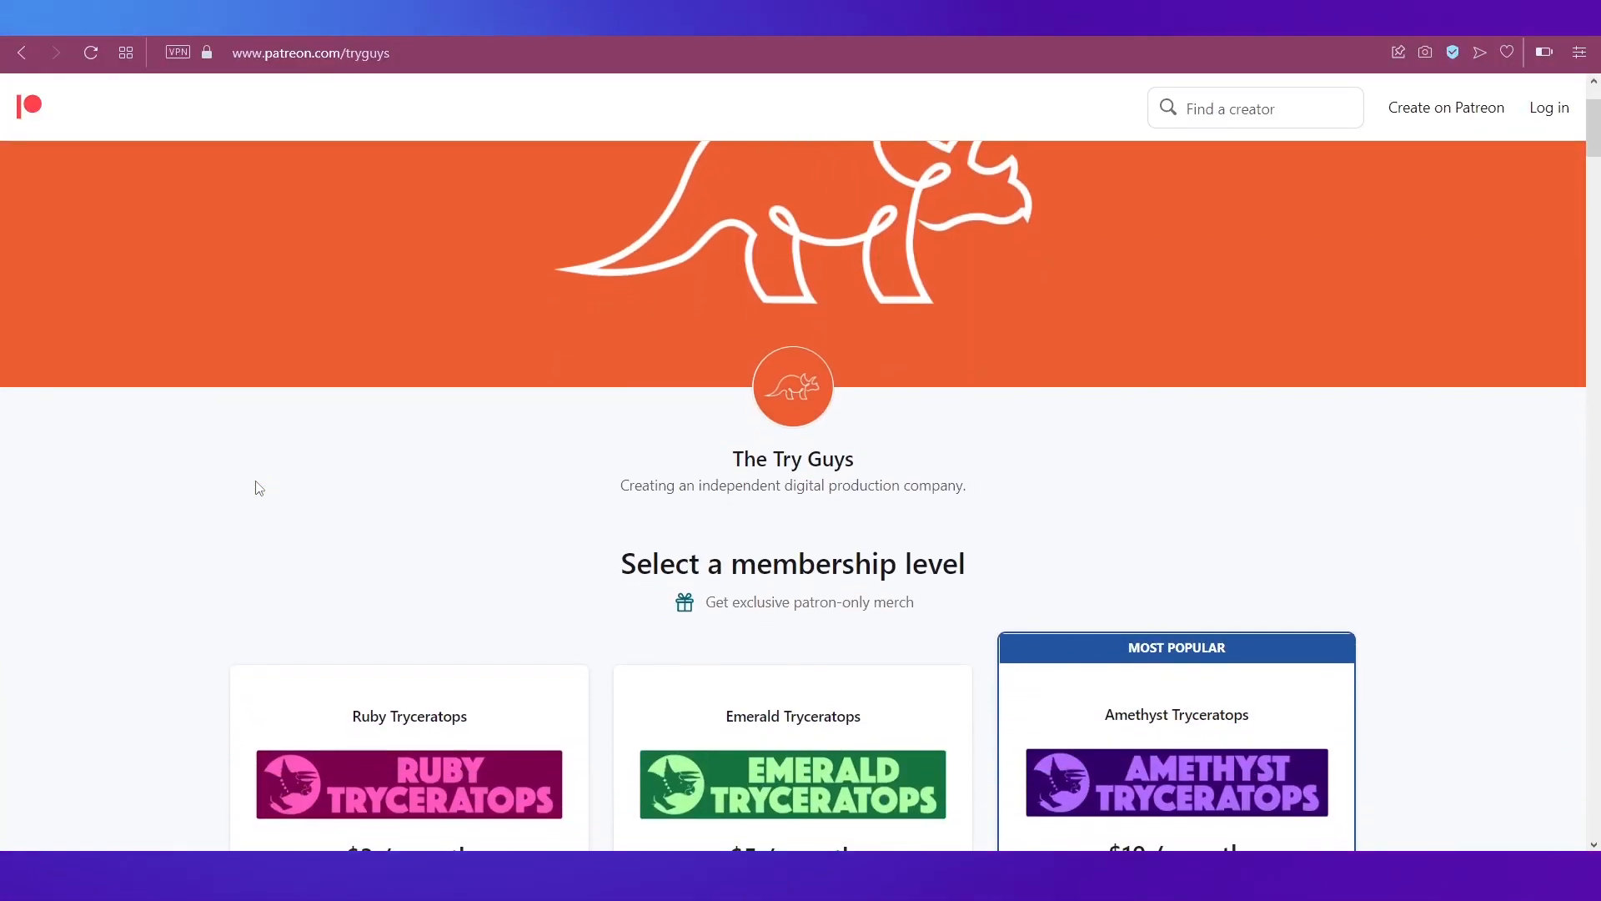
pyautogui.scroll(-10, 257, 487)
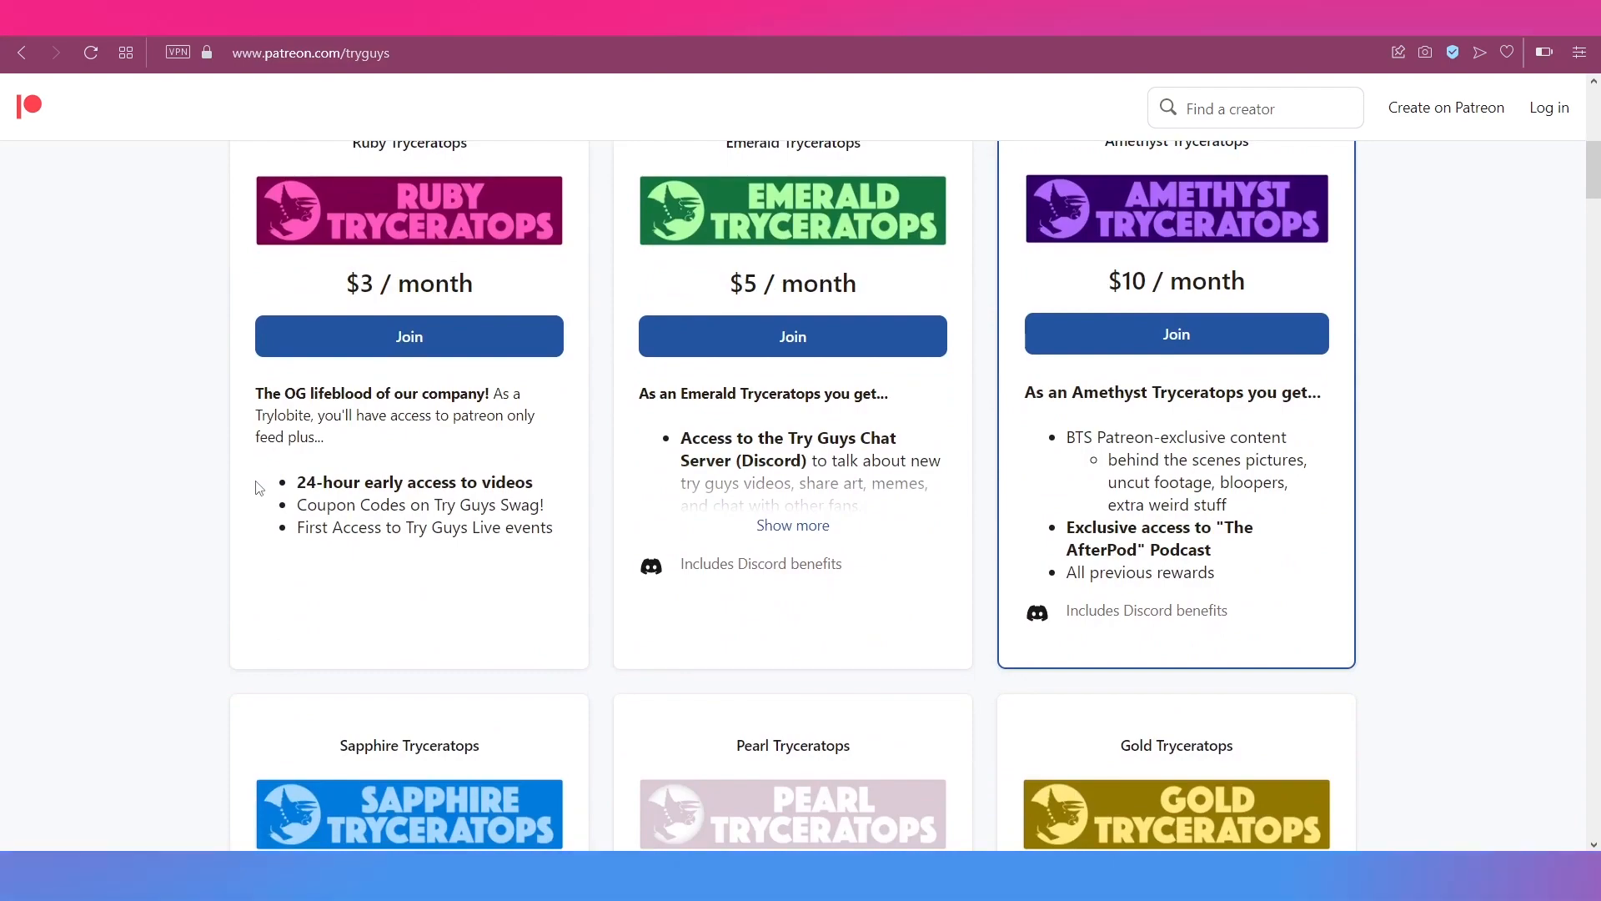
pyautogui.scroll(-11, 259, 488)
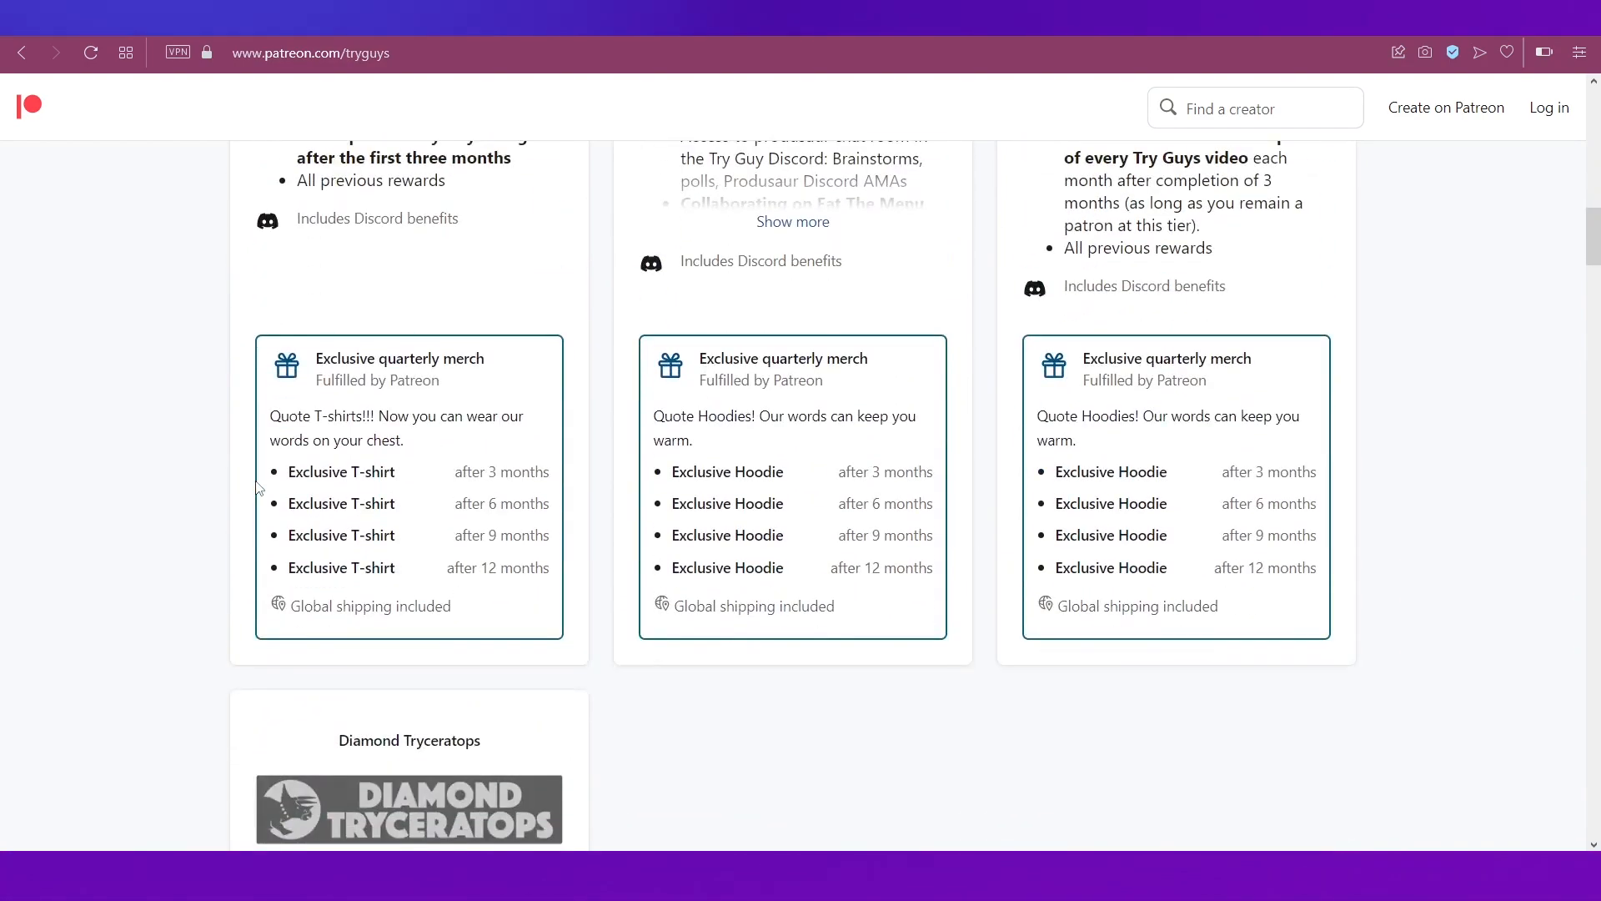
pyautogui.scroll(-5, 257, 488)
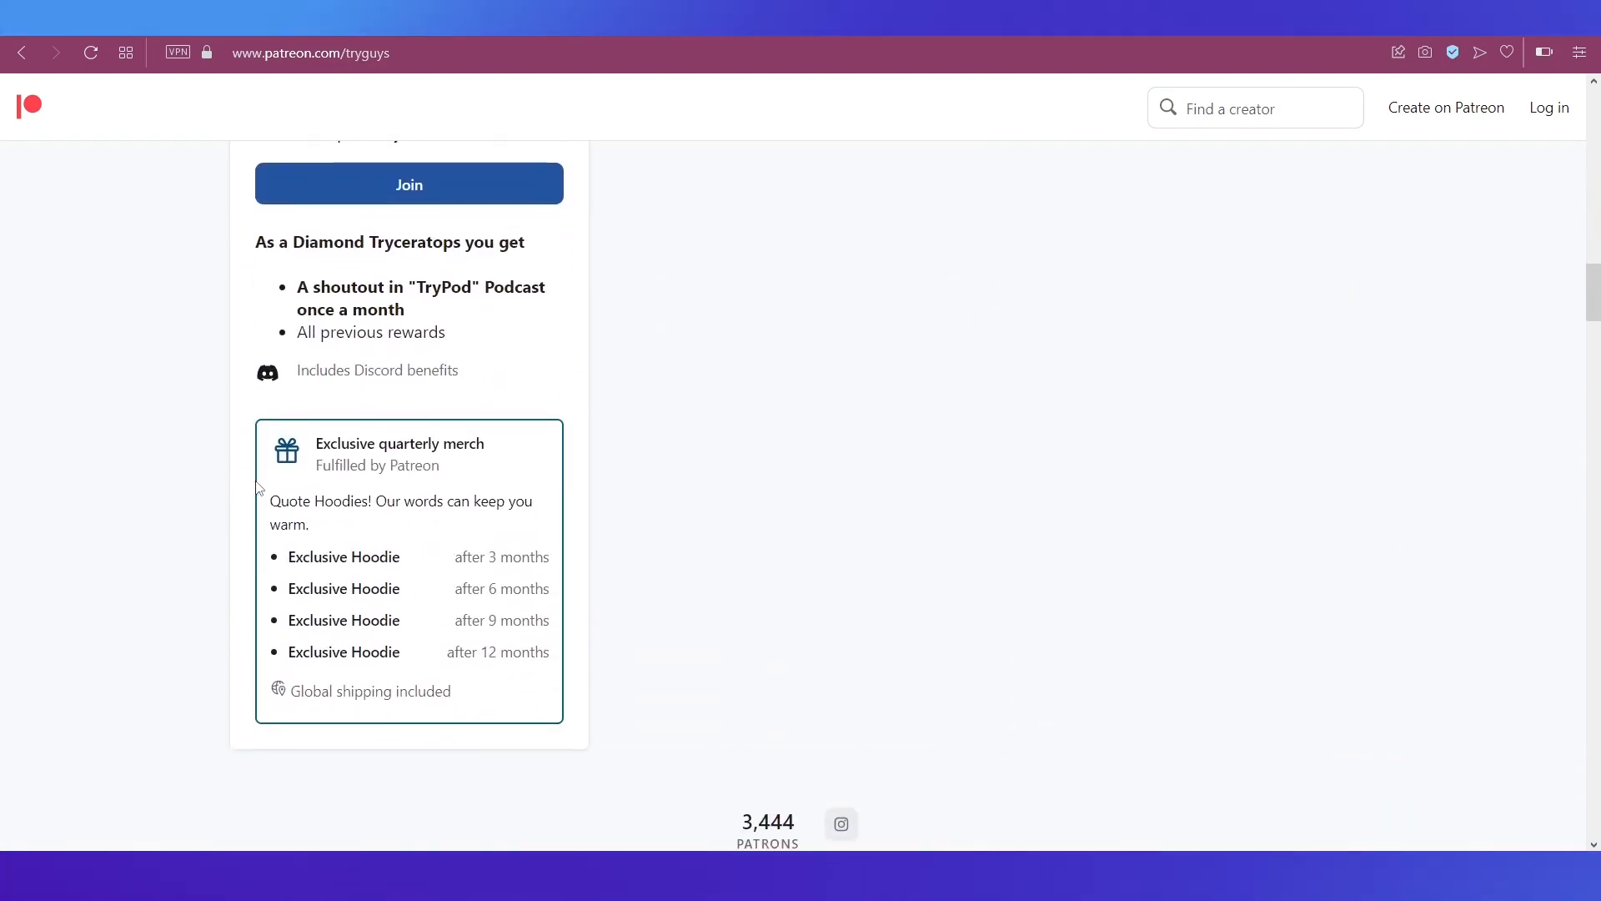
pyautogui.click(21, 53)
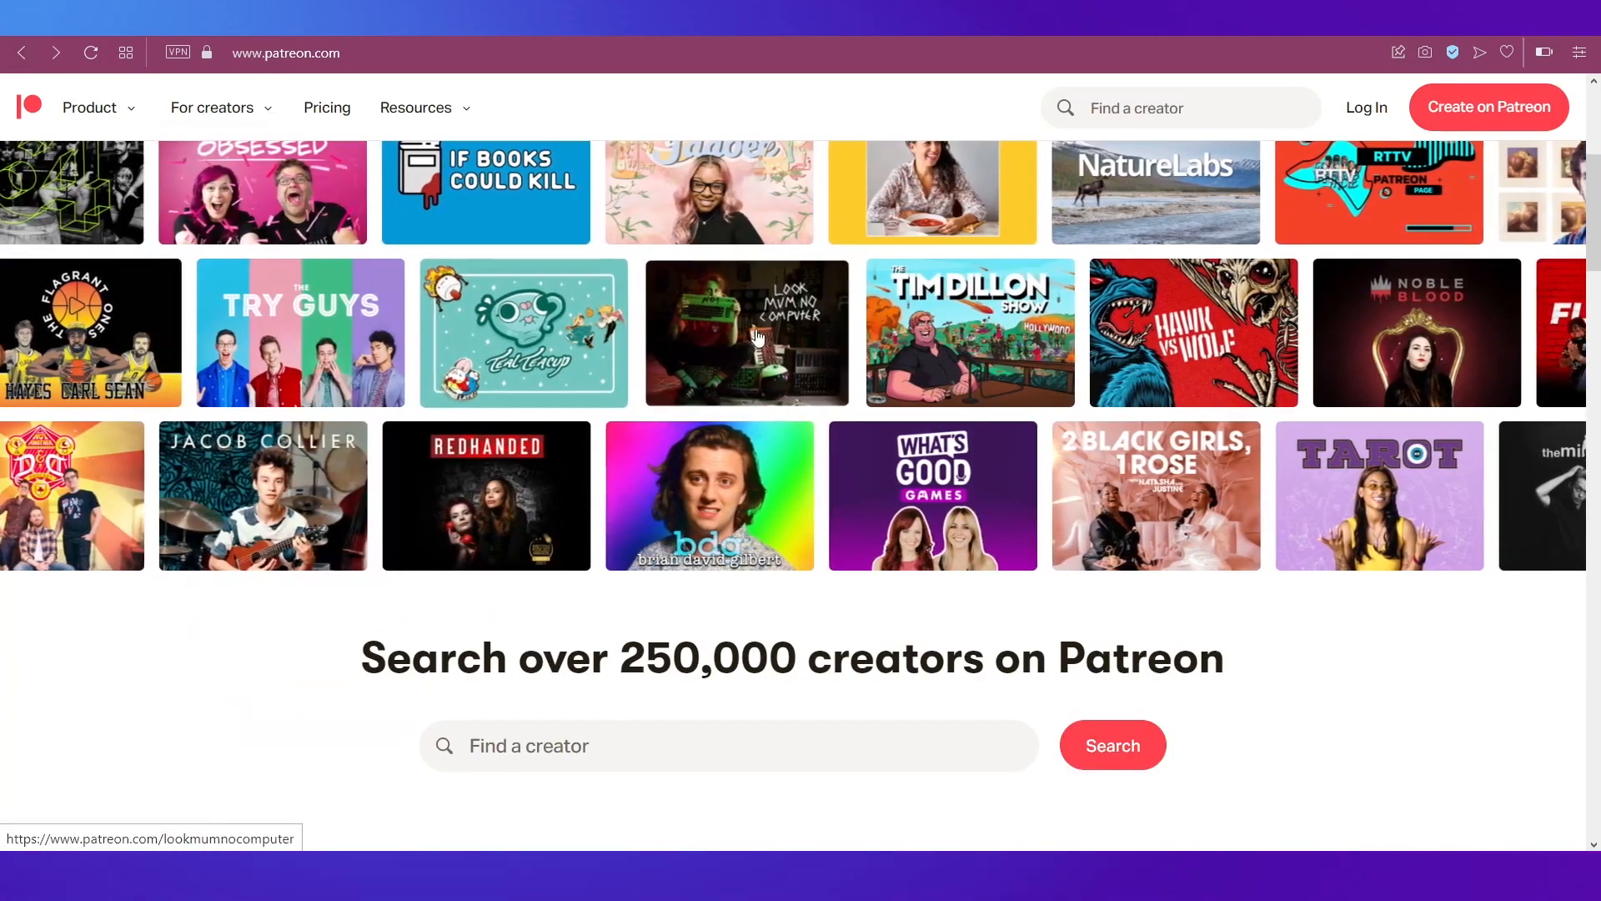
# Step: Read through the 'What is Patreon?' overview, then go to the Pricing page
pyautogui.scroll(-4, 758, 336)
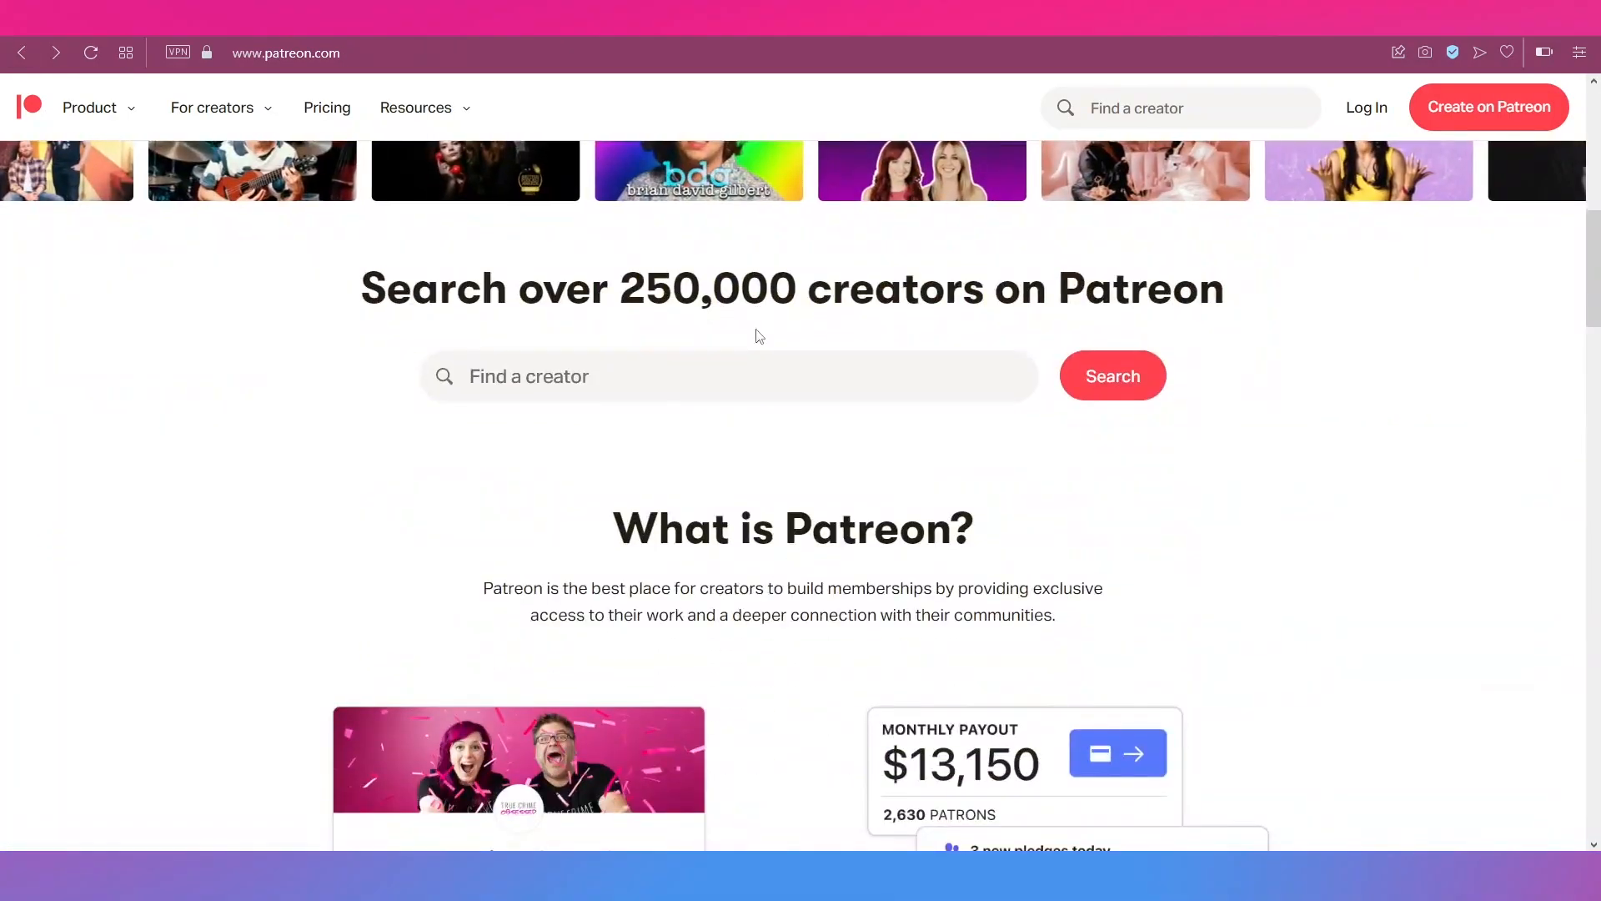
pyautogui.scroll(-8, 759, 336)
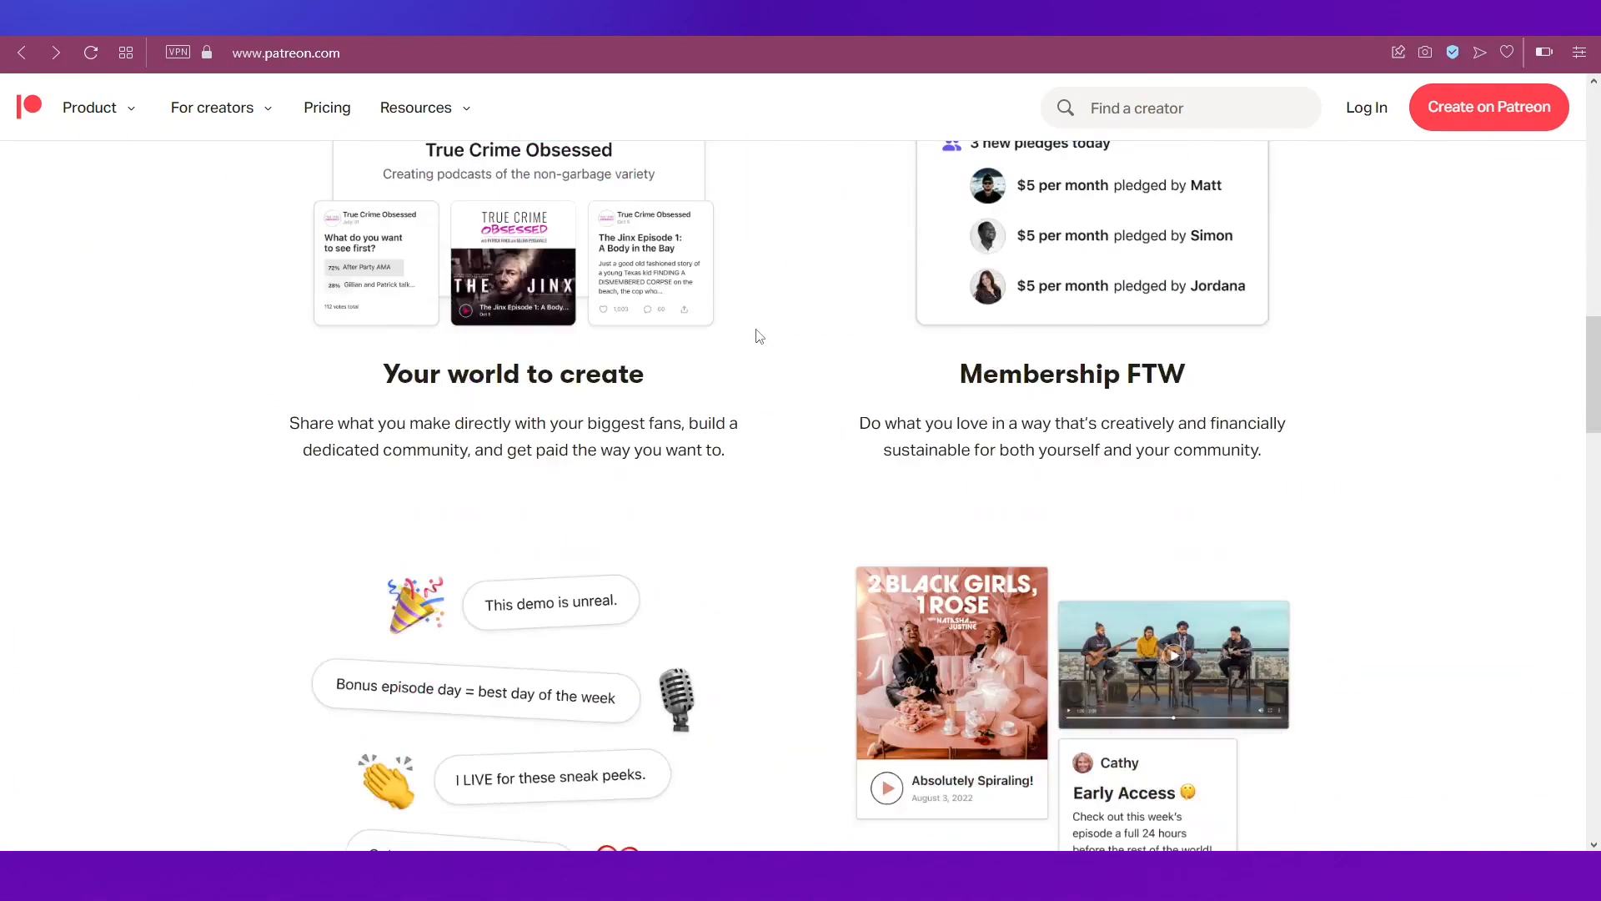
pyautogui.scroll(-1, 759, 337)
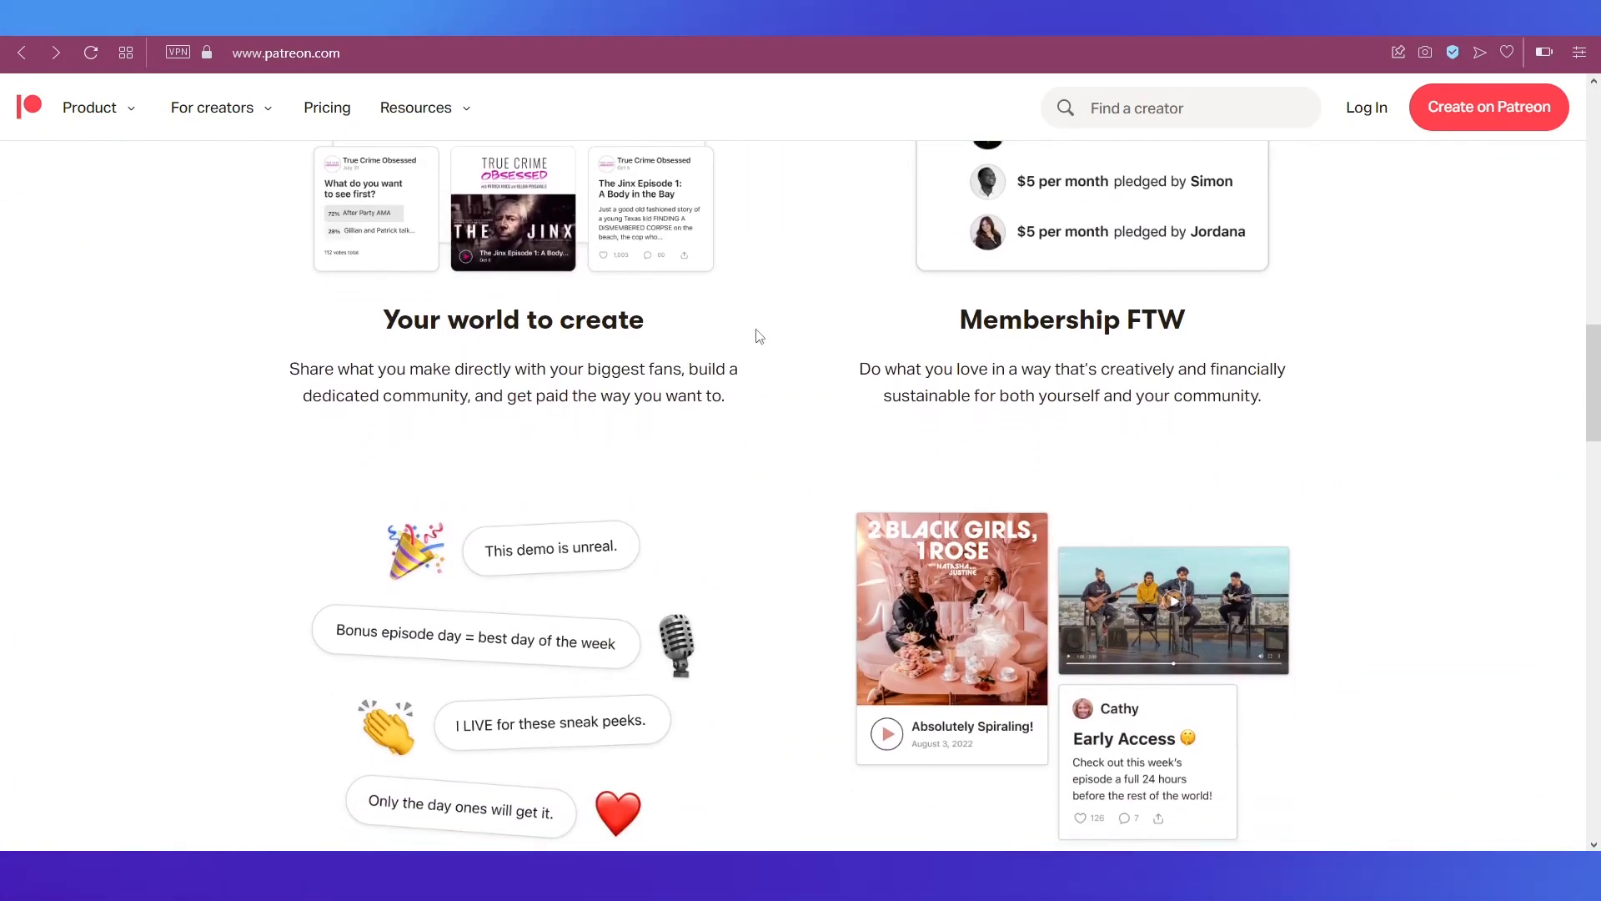
pyautogui.scroll(-2, 759, 336)
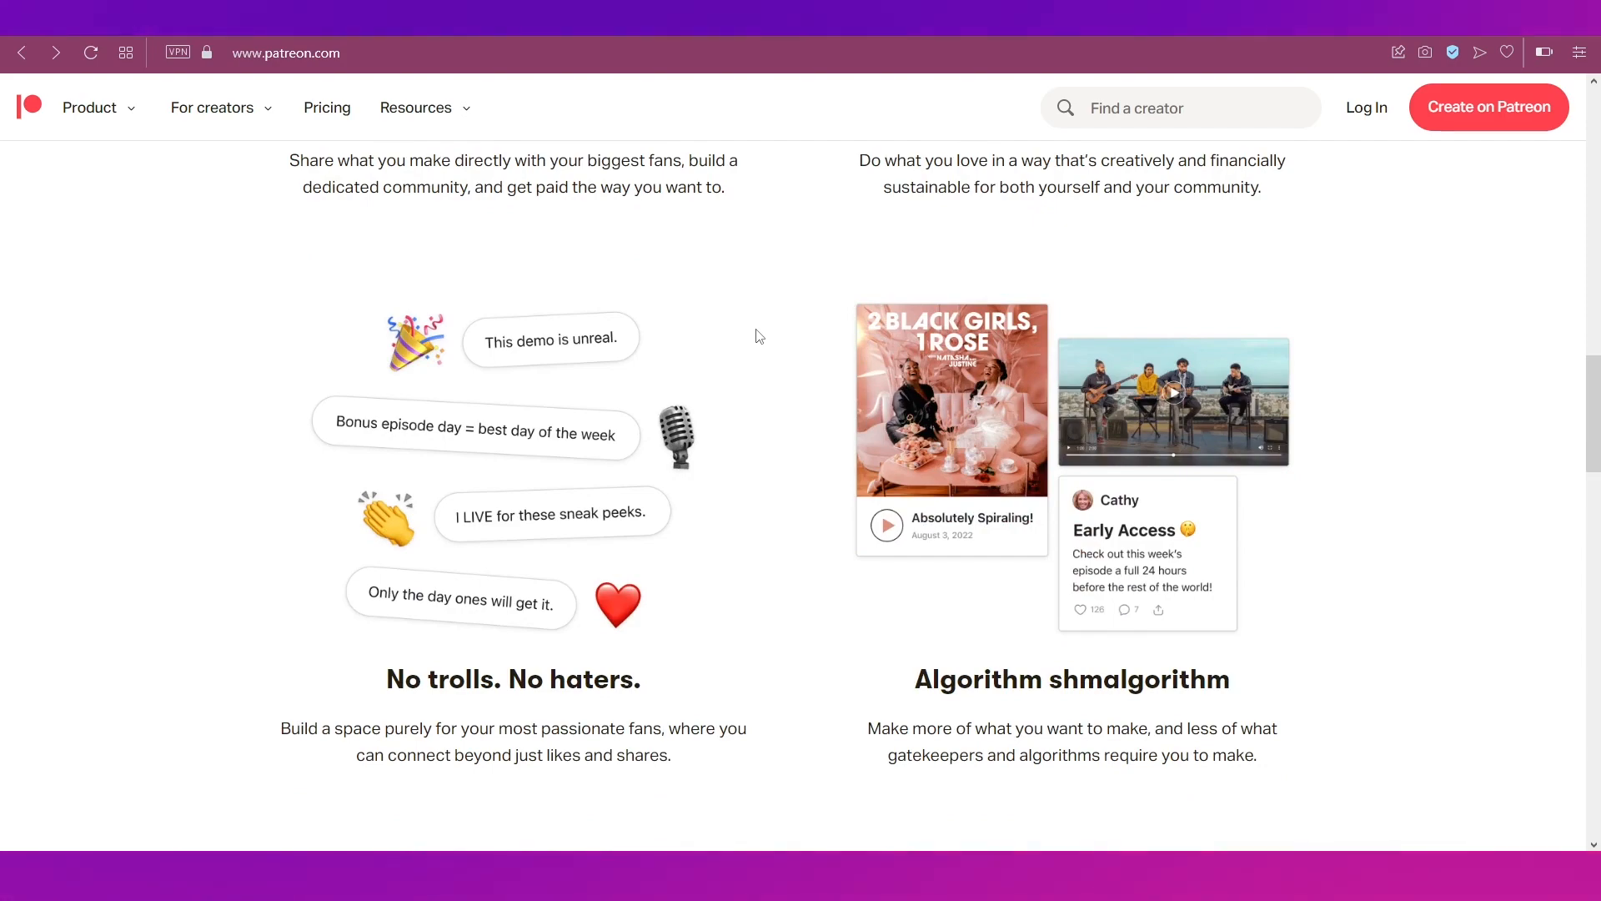
pyautogui.scroll(-1, 759, 336)
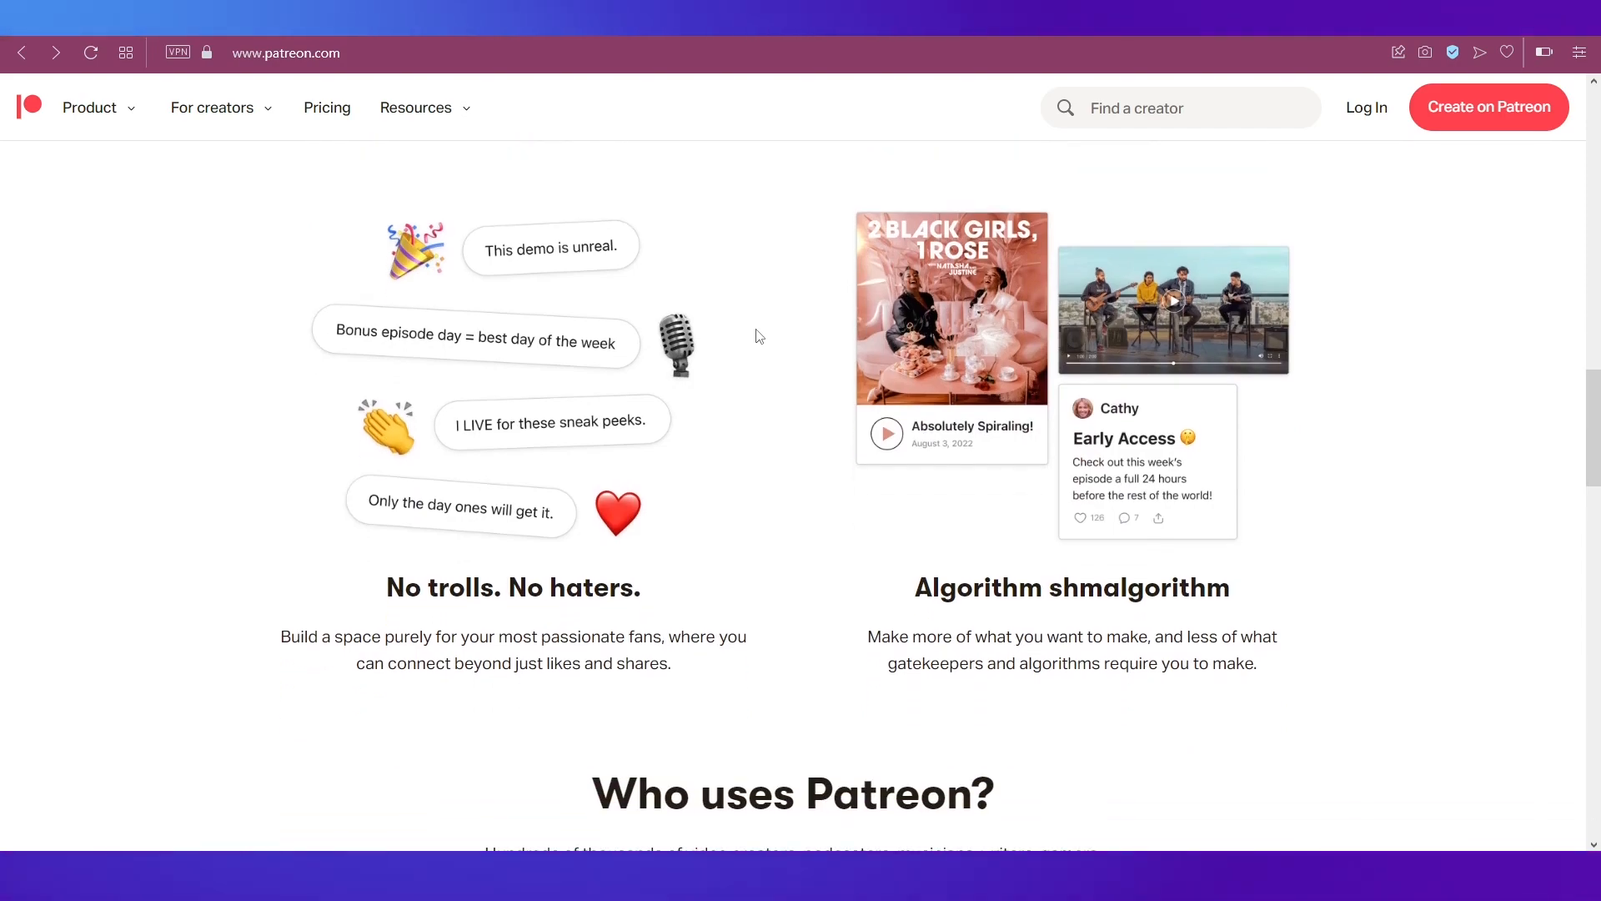
pyautogui.scroll(10, 759, 336)
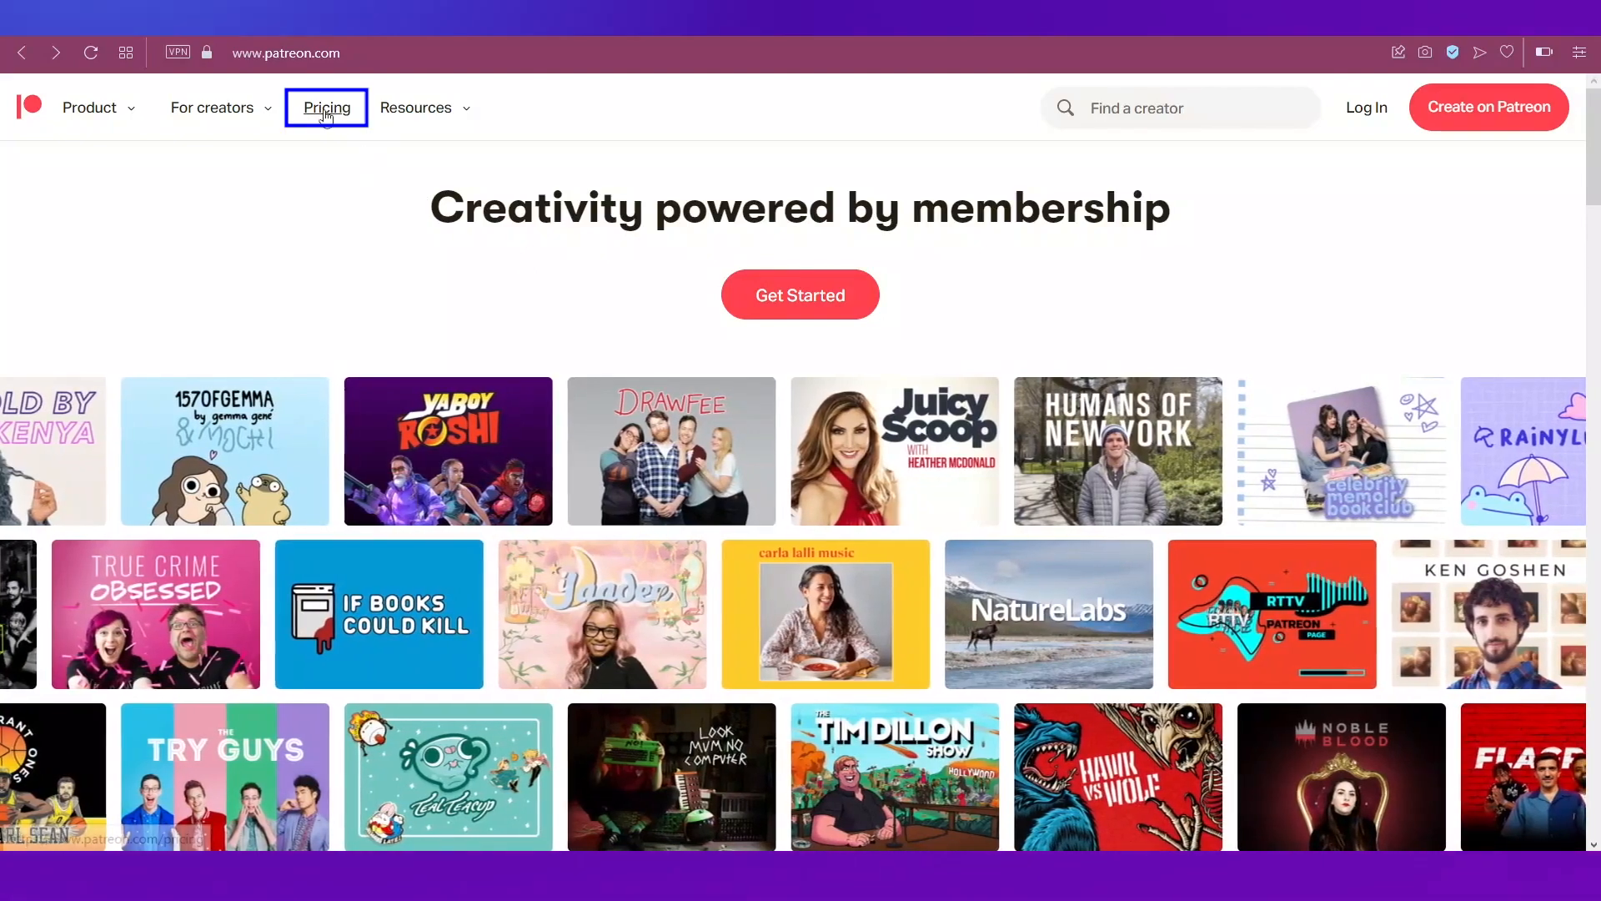
pyautogui.click(327, 107)
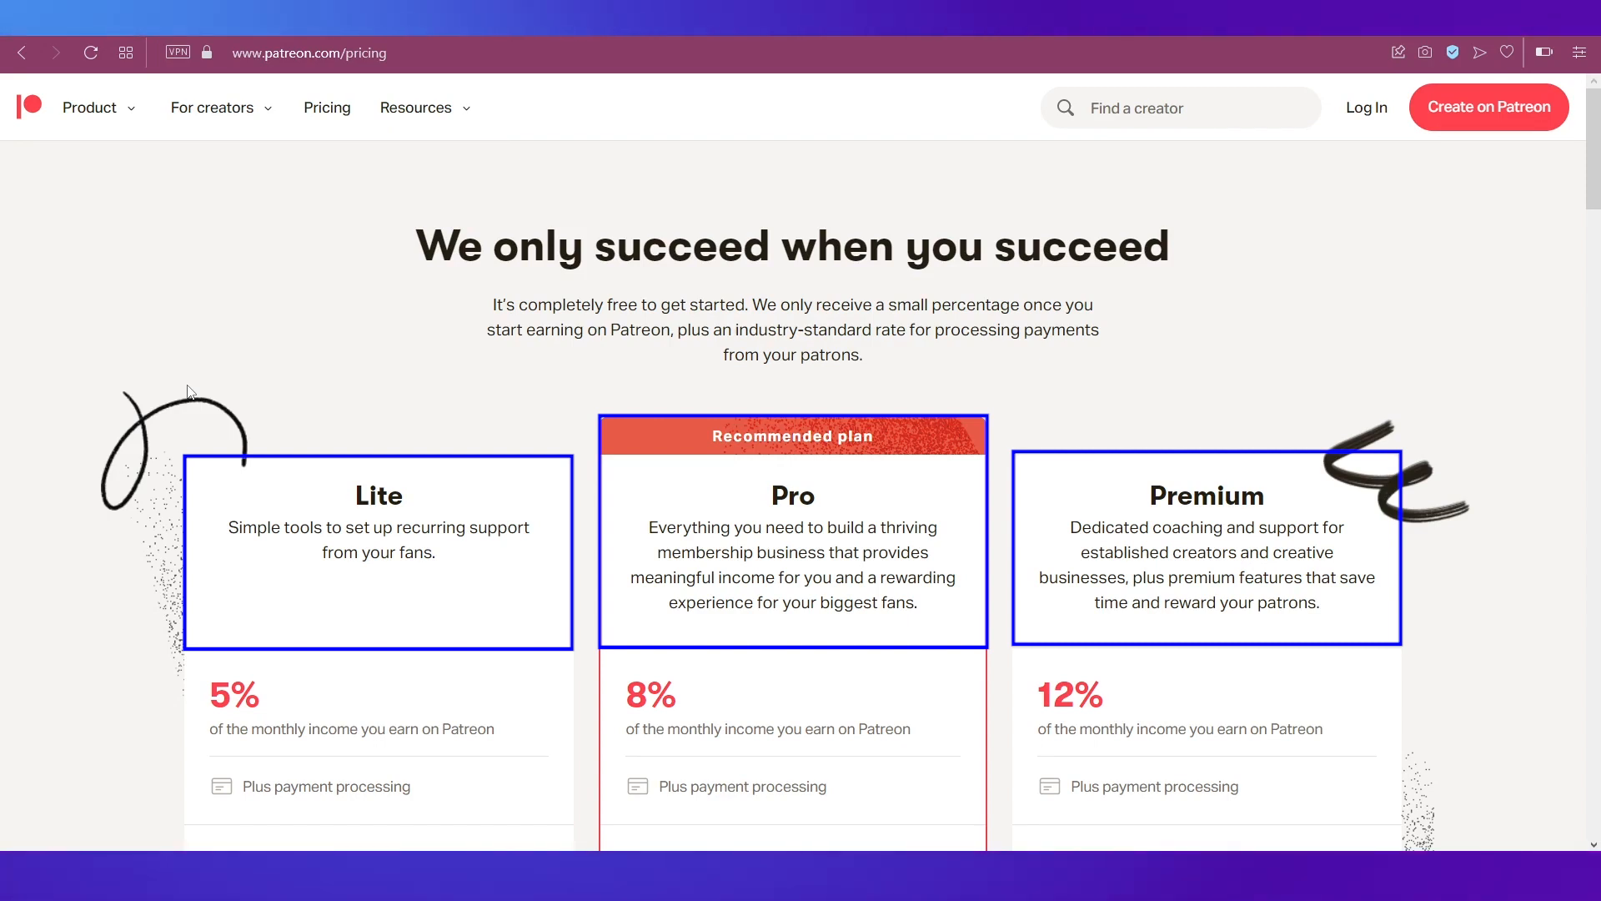
# Step: Scroll past the Lite, Pro and Premium plan cards to 'About payment processing fees'
pyautogui.scroll(-3, 191, 392)
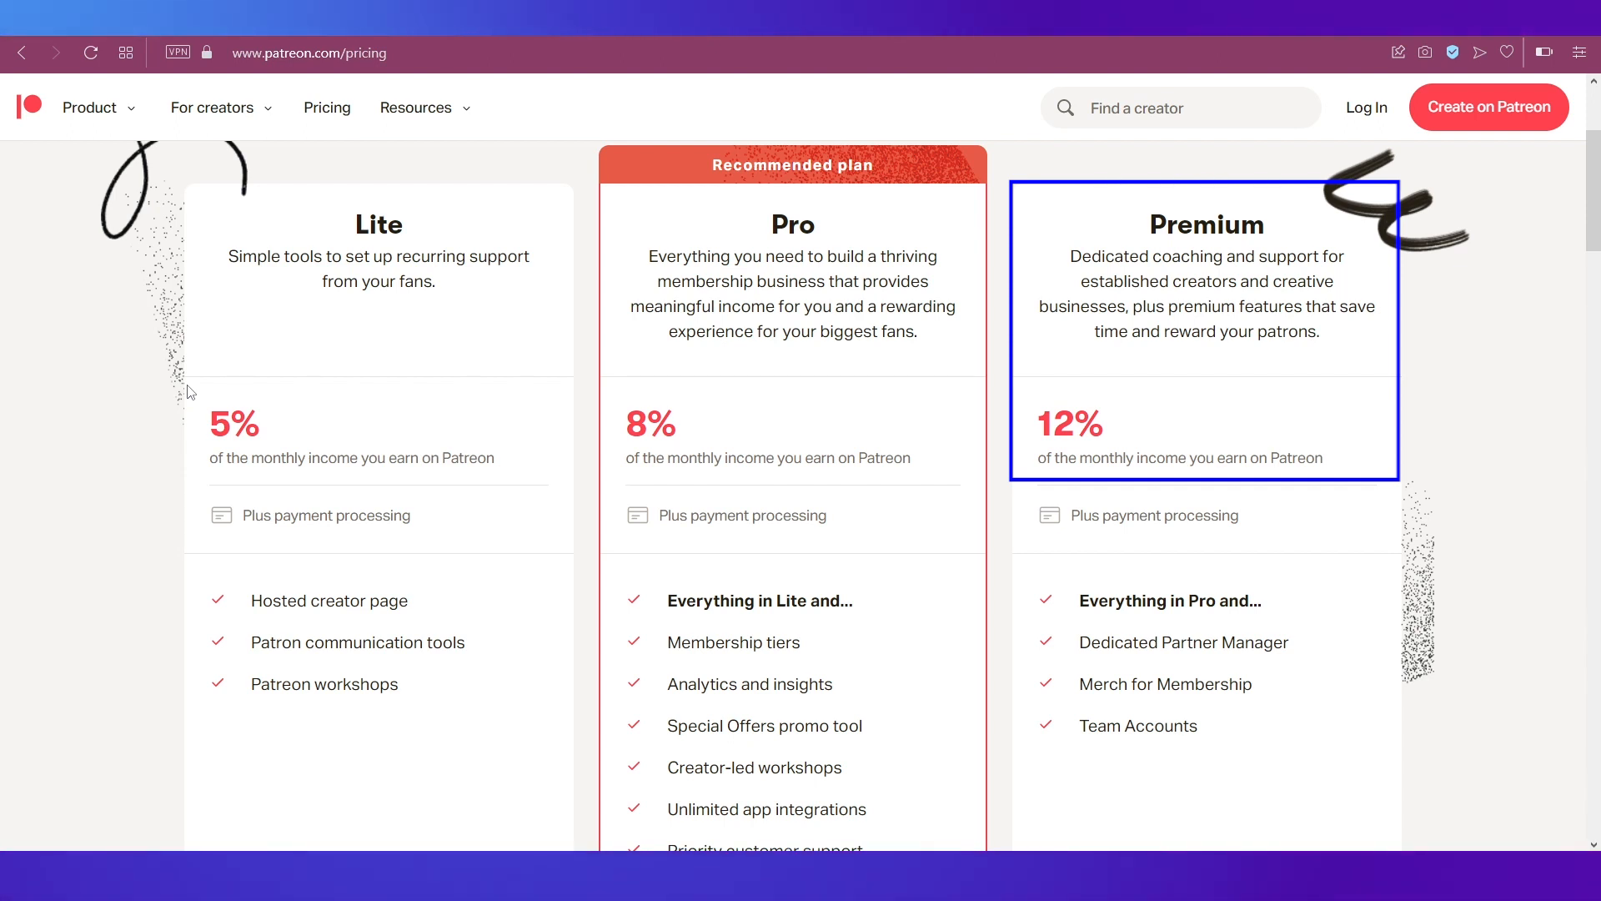
pyautogui.scroll(-9, 190, 392)
pyautogui.scroll(-4, 190, 392)
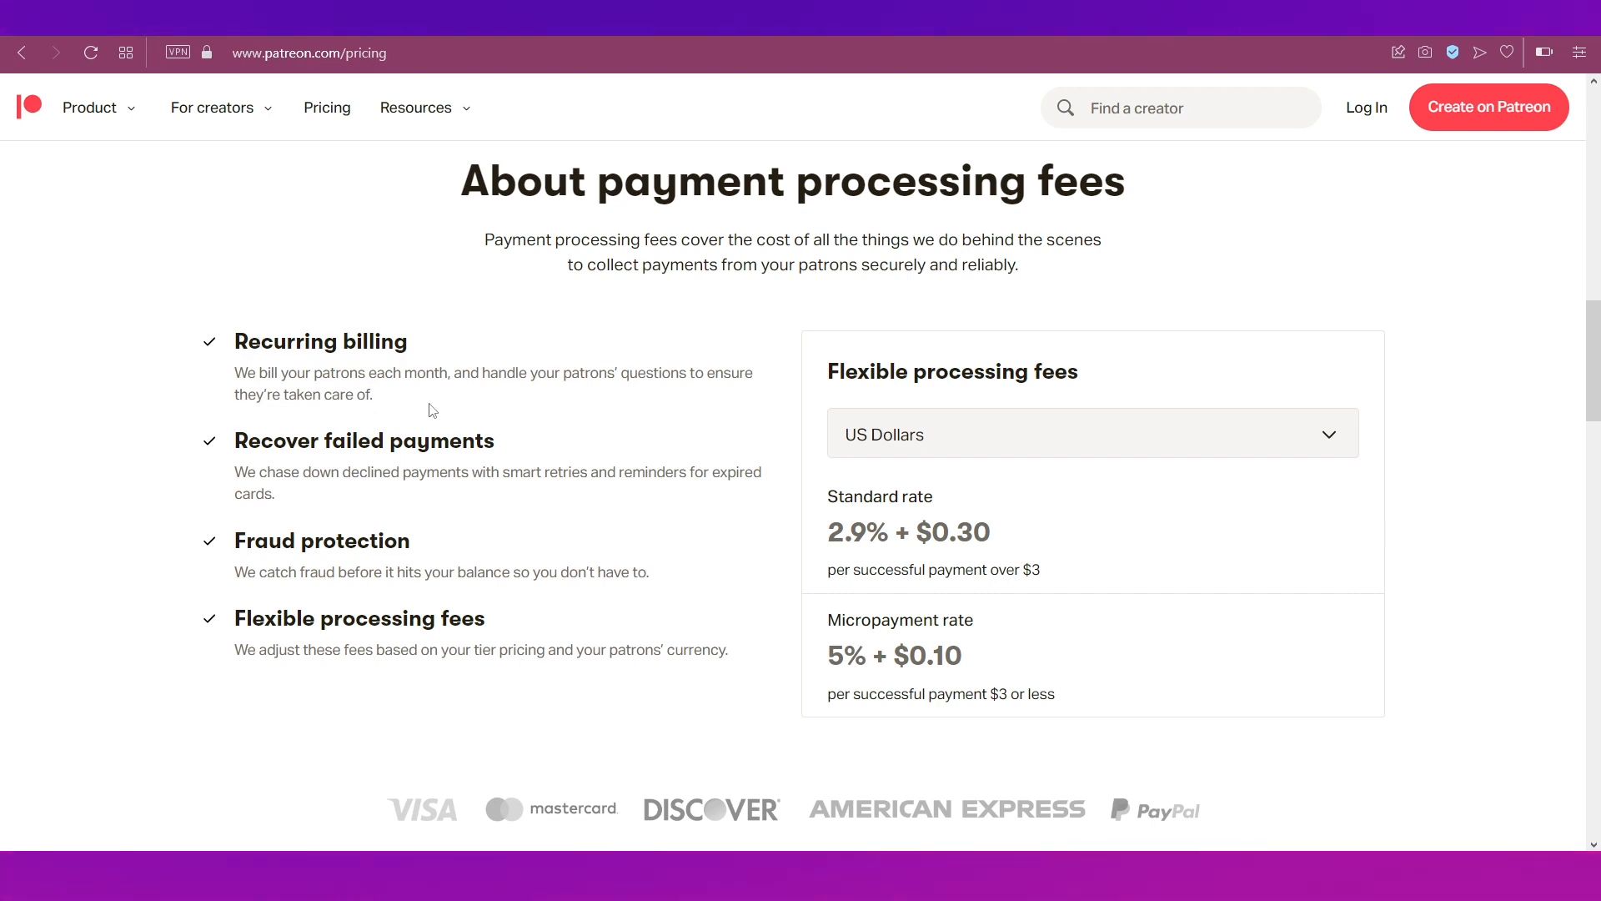
# Step: Leave the fee currency on US Dollars and scroll back up to the plan features
pyautogui.click(859, 442)
pyautogui.scroll(-3, 919, 736)
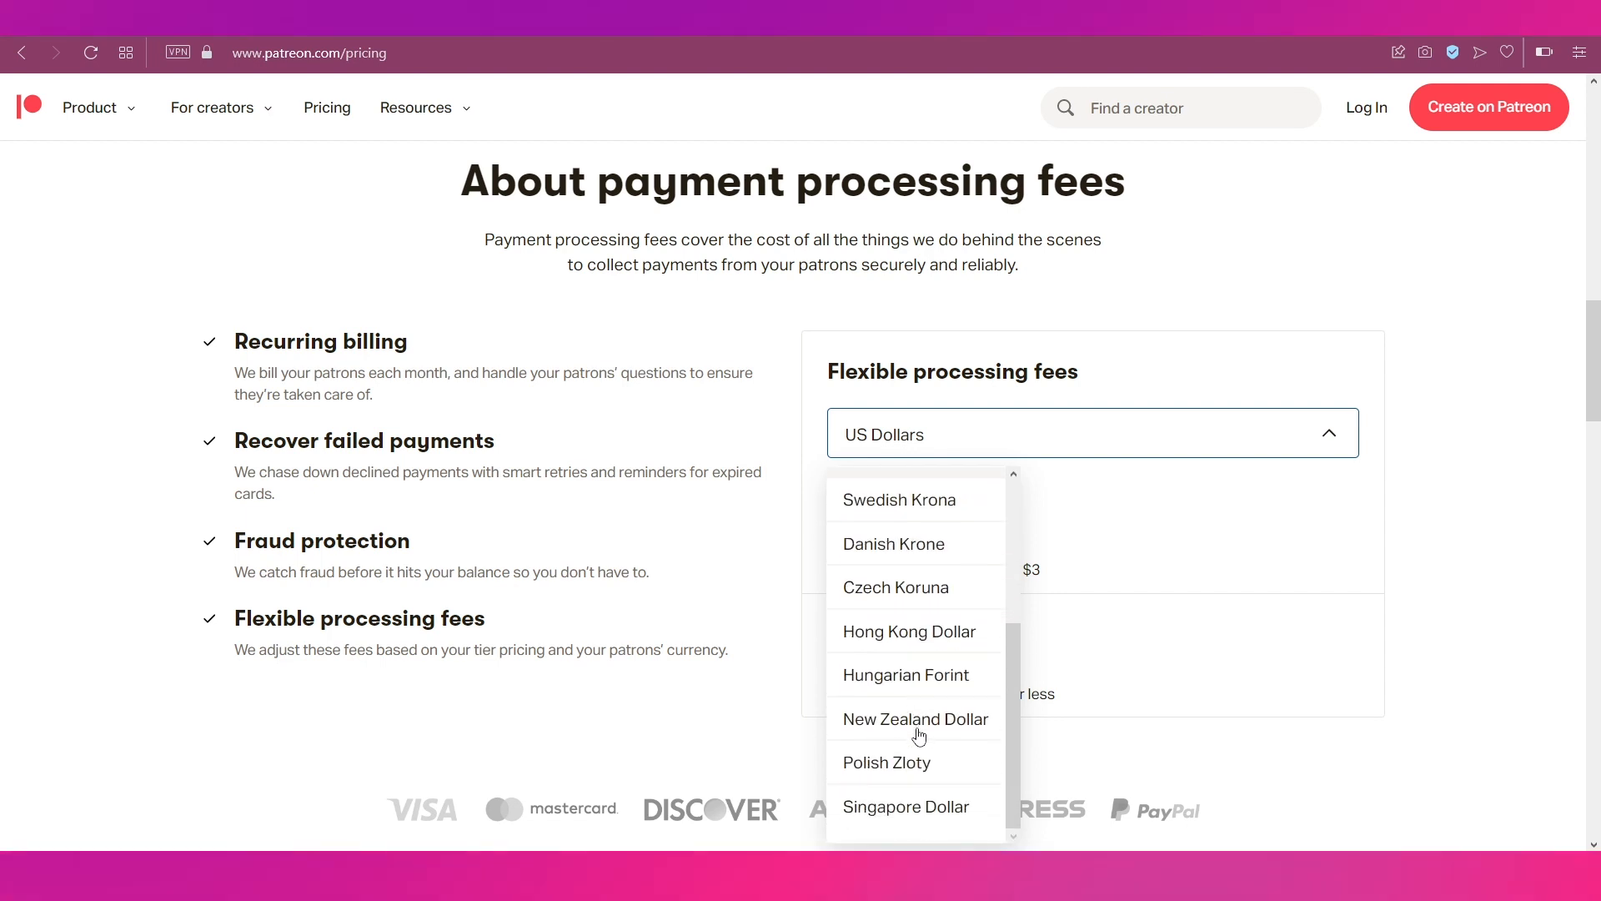
pyautogui.click(1282, 694)
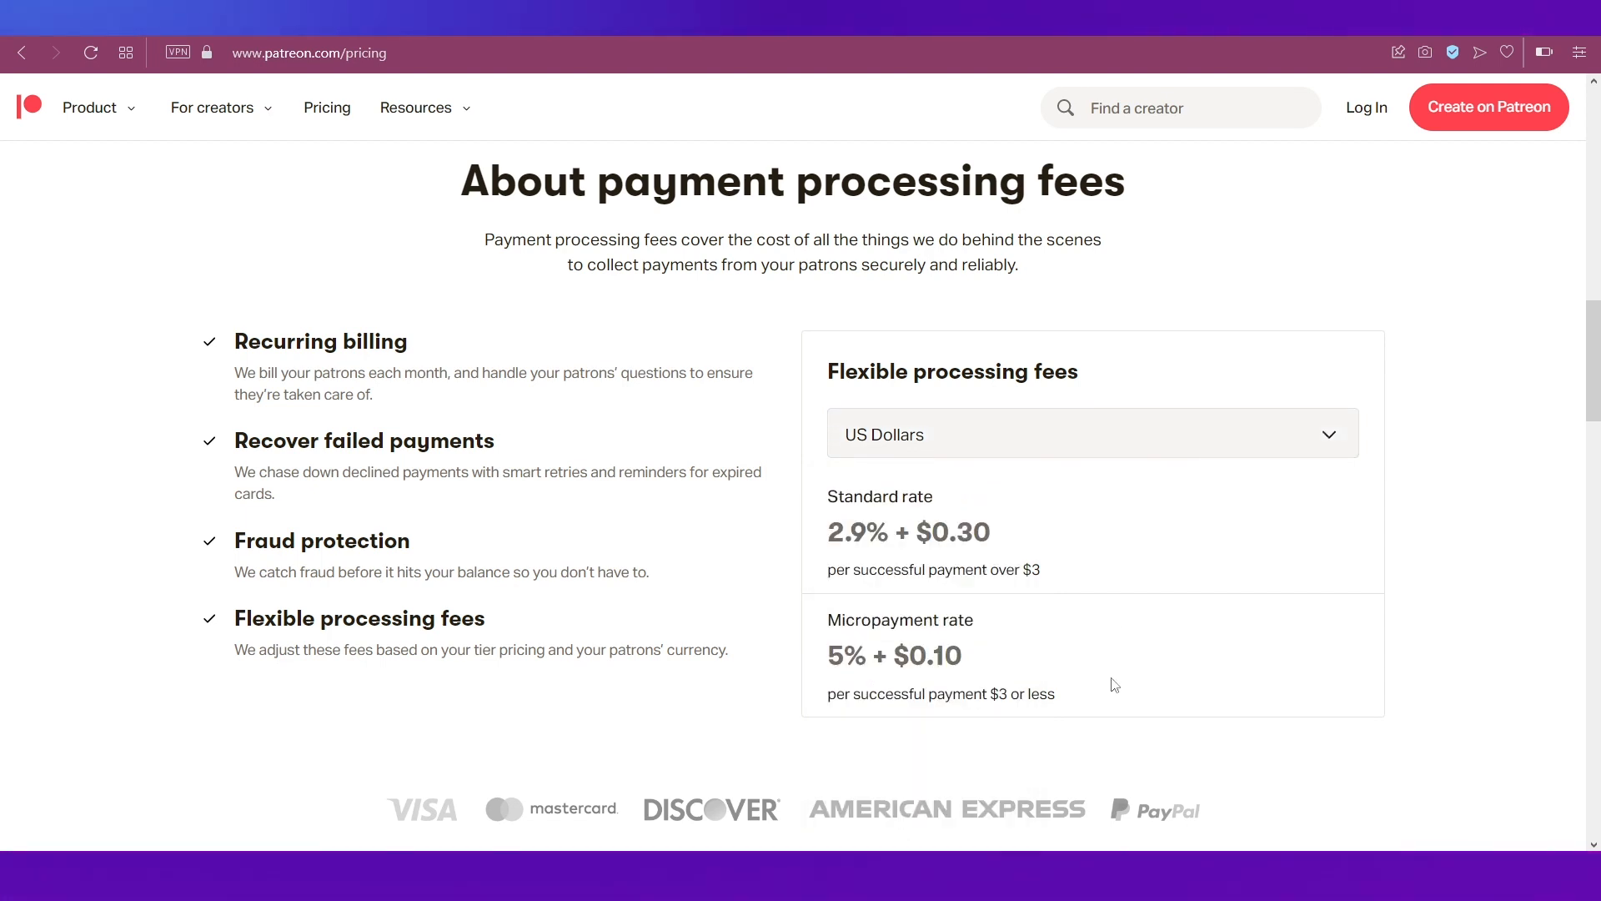
pyautogui.scroll(-3, 1115, 685)
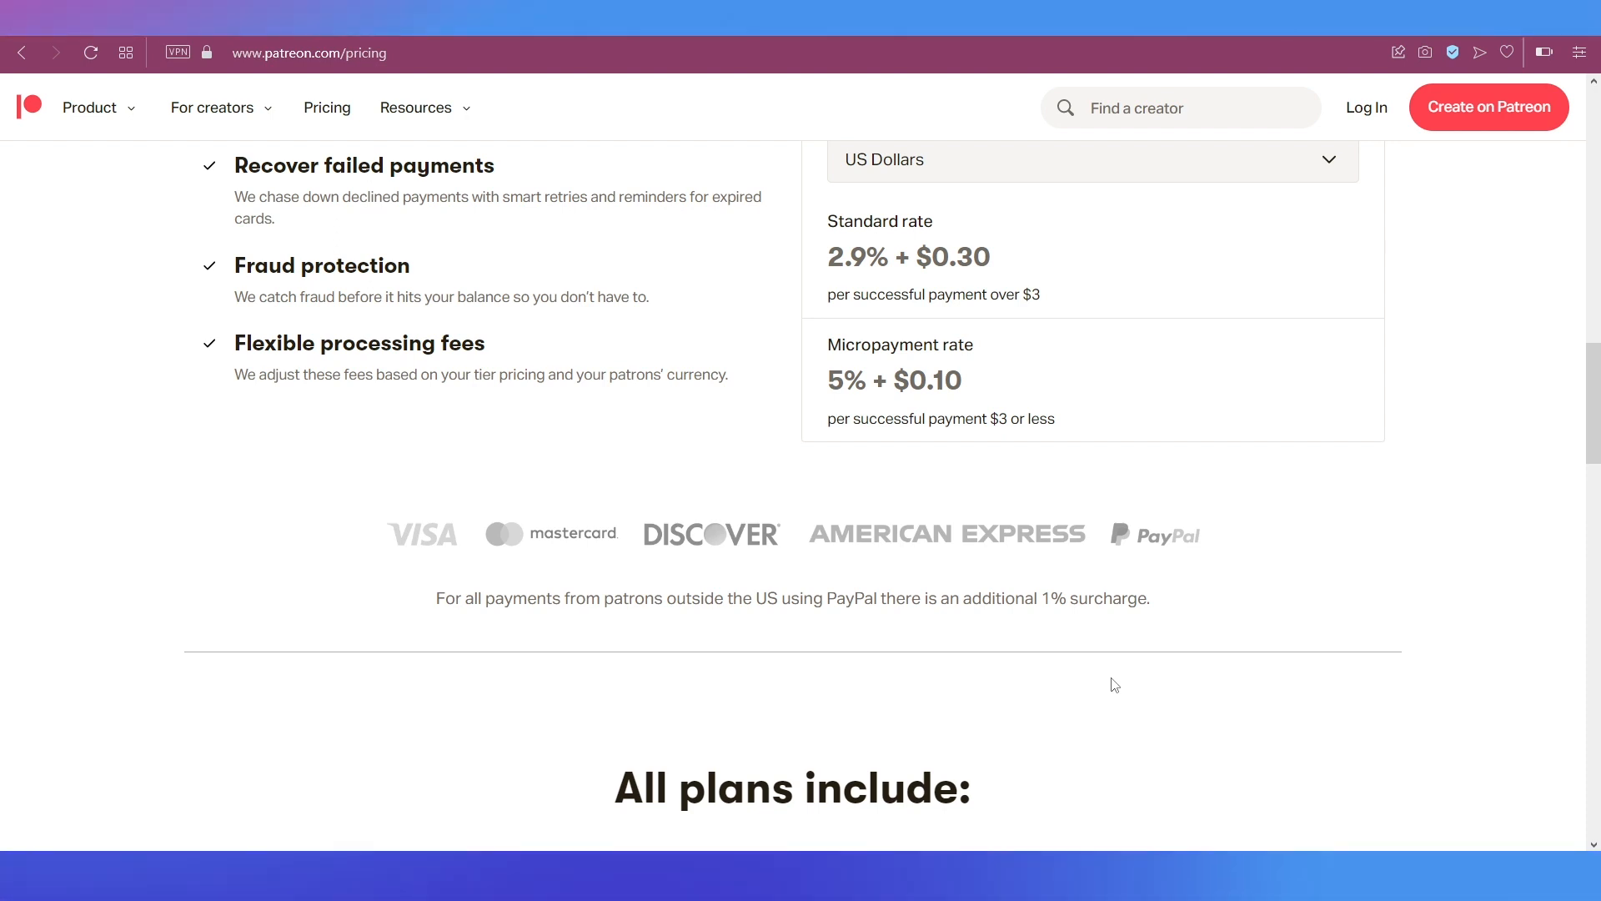
pyautogui.scroll(10, 1115, 685)
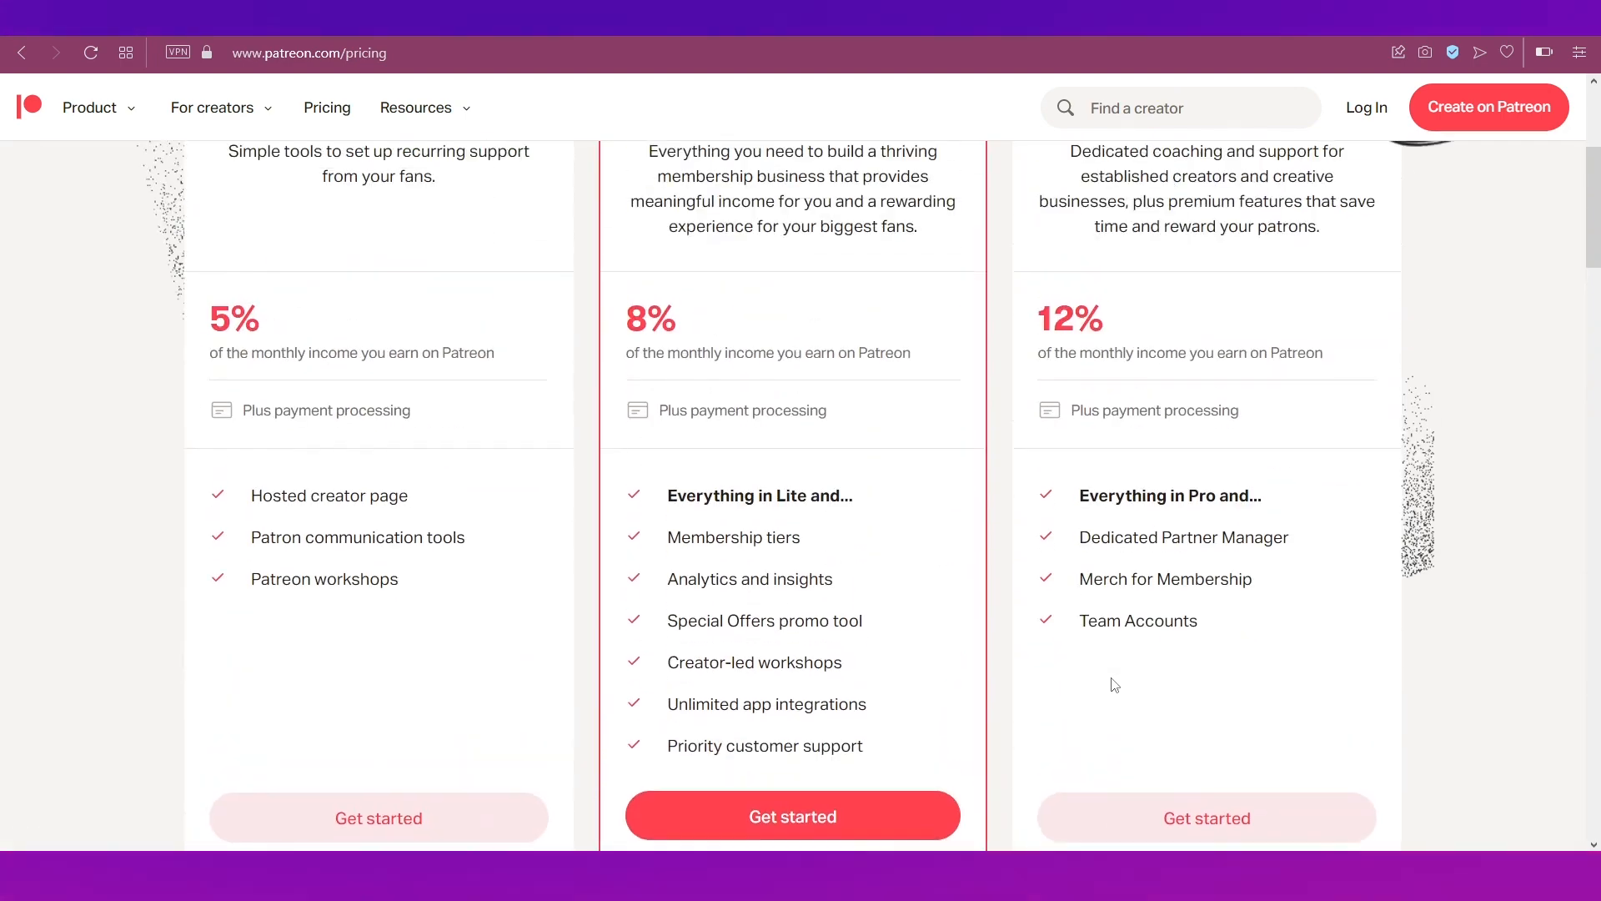
pyautogui.scroll(5, 1114, 684)
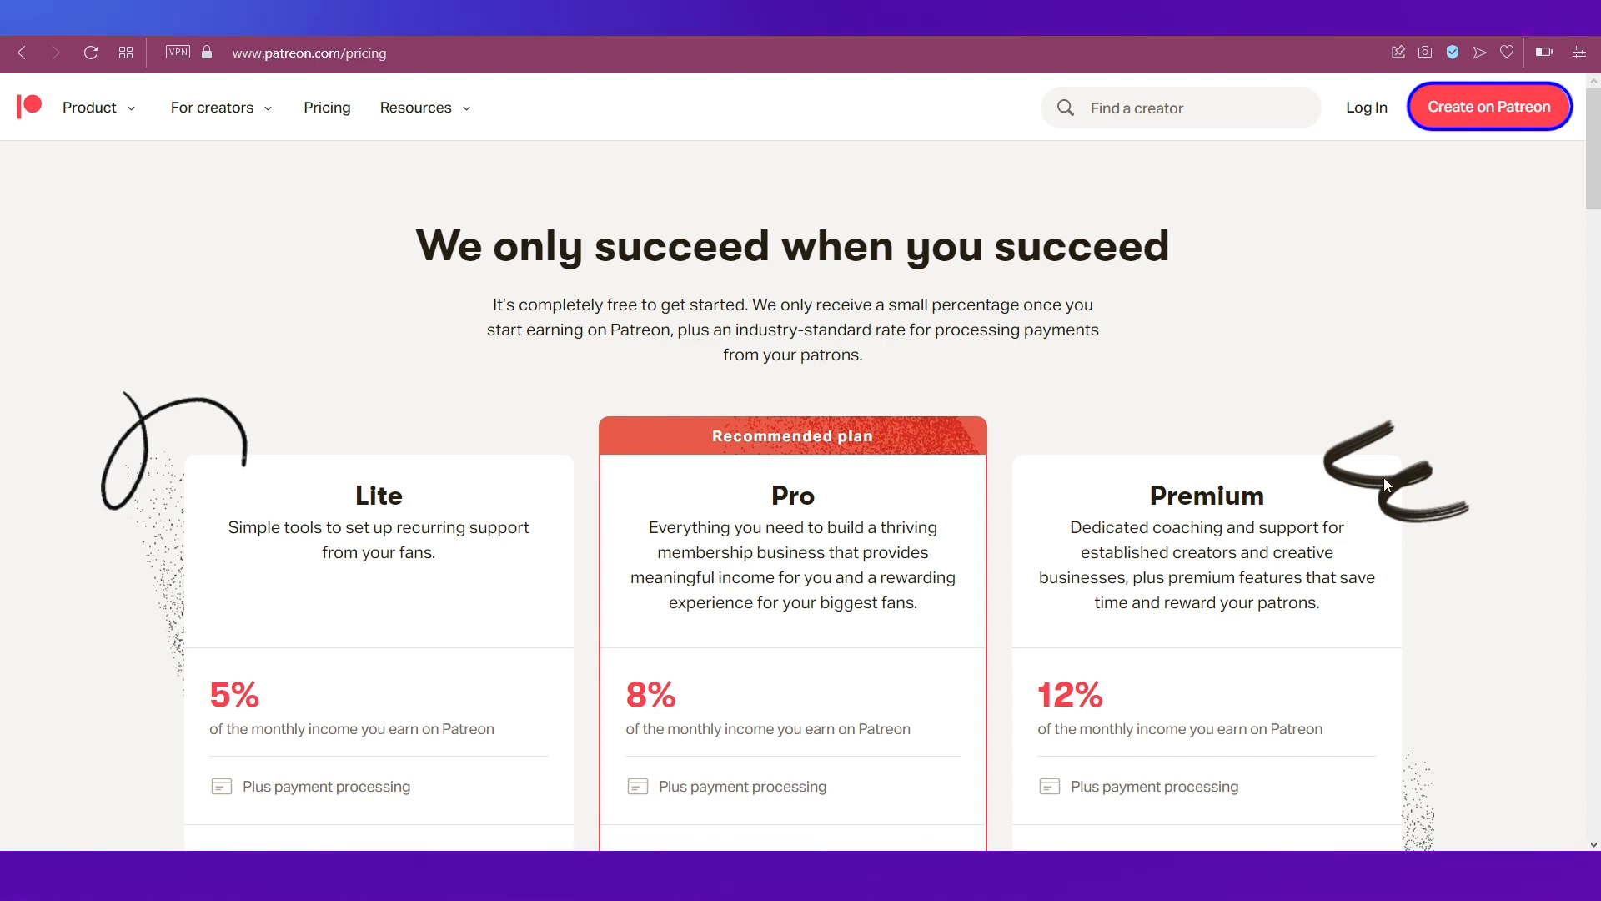
# Step: Fill in the creator's name, e-mail address and password on the creator signup form and submit
pyautogui.click(1482, 116)
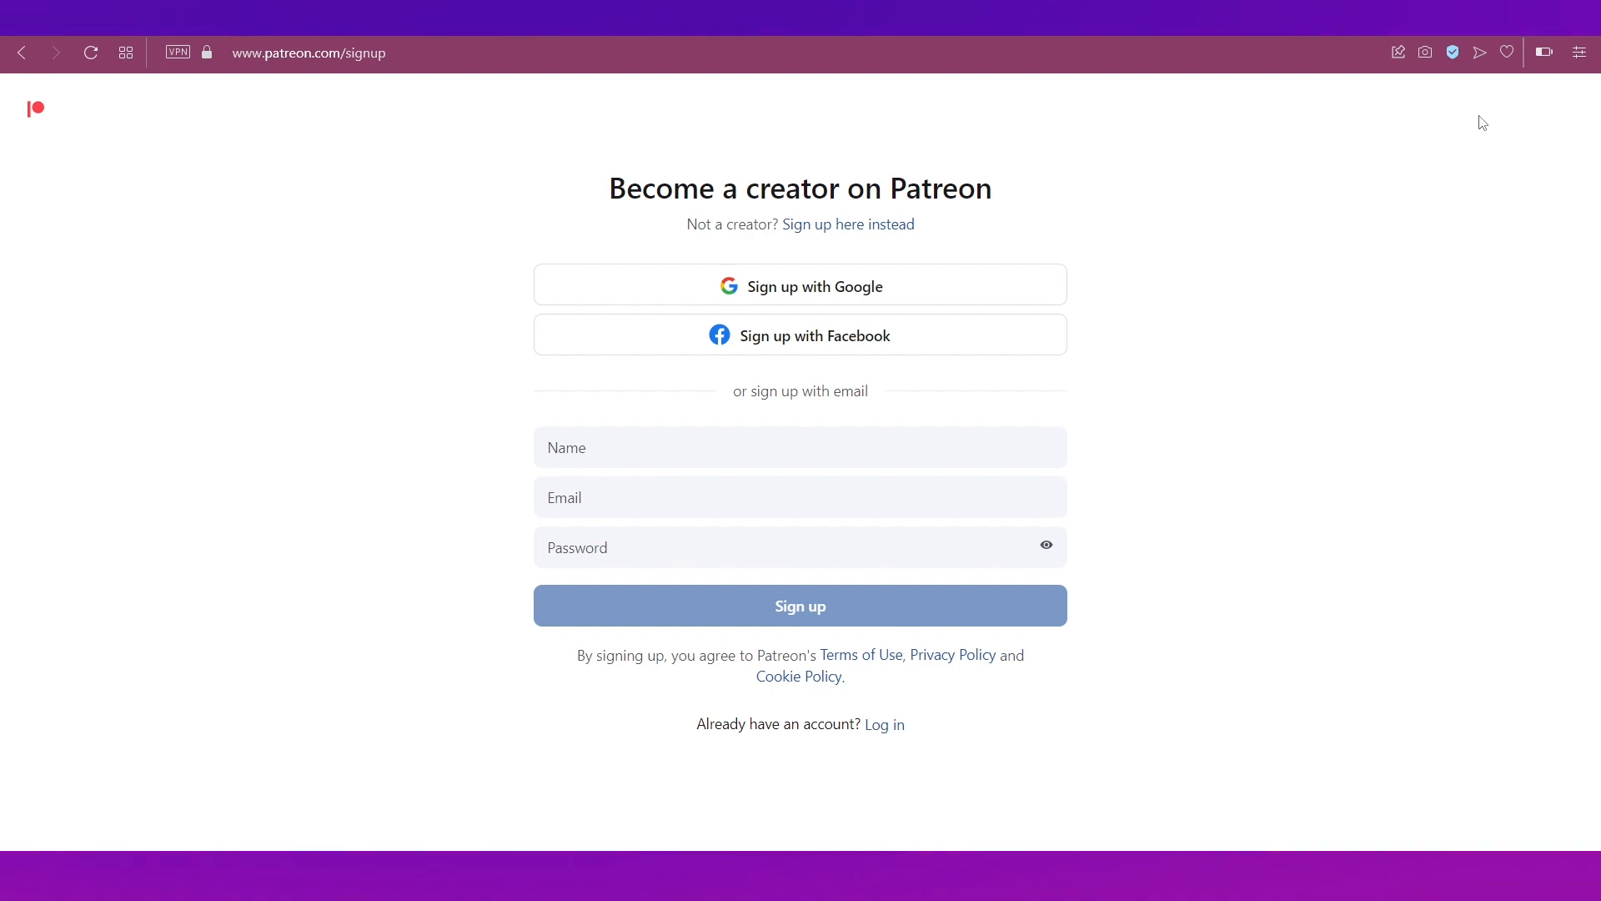
pyautogui.press('Tab')
pyautogui.press('Tab')
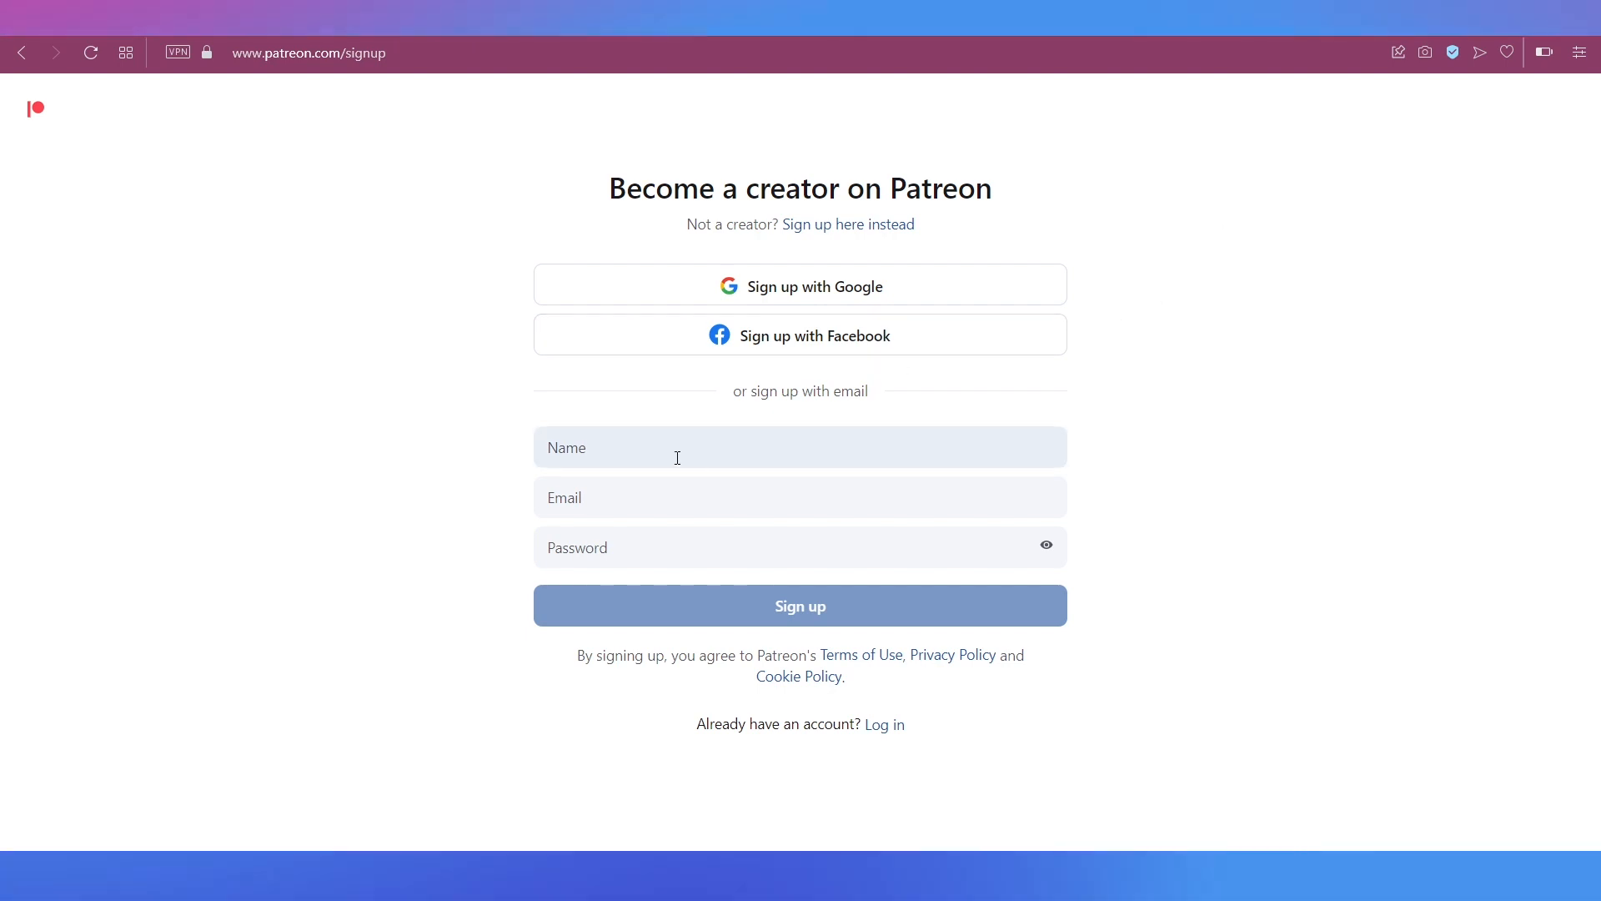
pyautogui.click(615, 457)
pyautogui.write('Zoya')
pyautogui.press('Tab')
pyautogui.hotkey('ctrl', 'v')
pyautogui.click(623, 560)
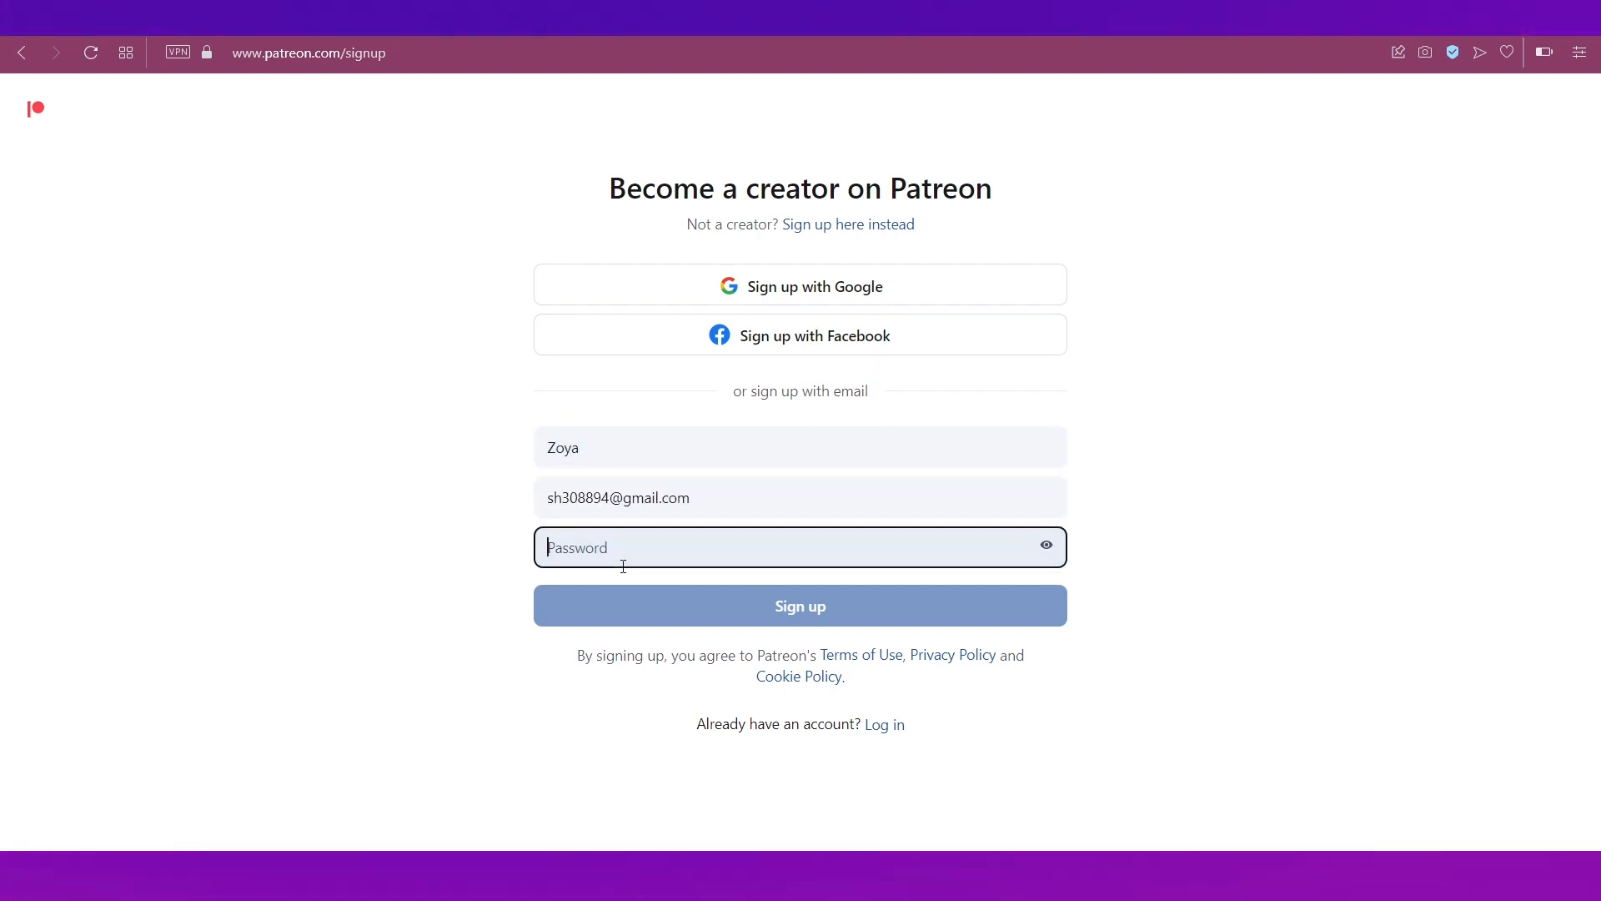
pyautogui.write('**********')
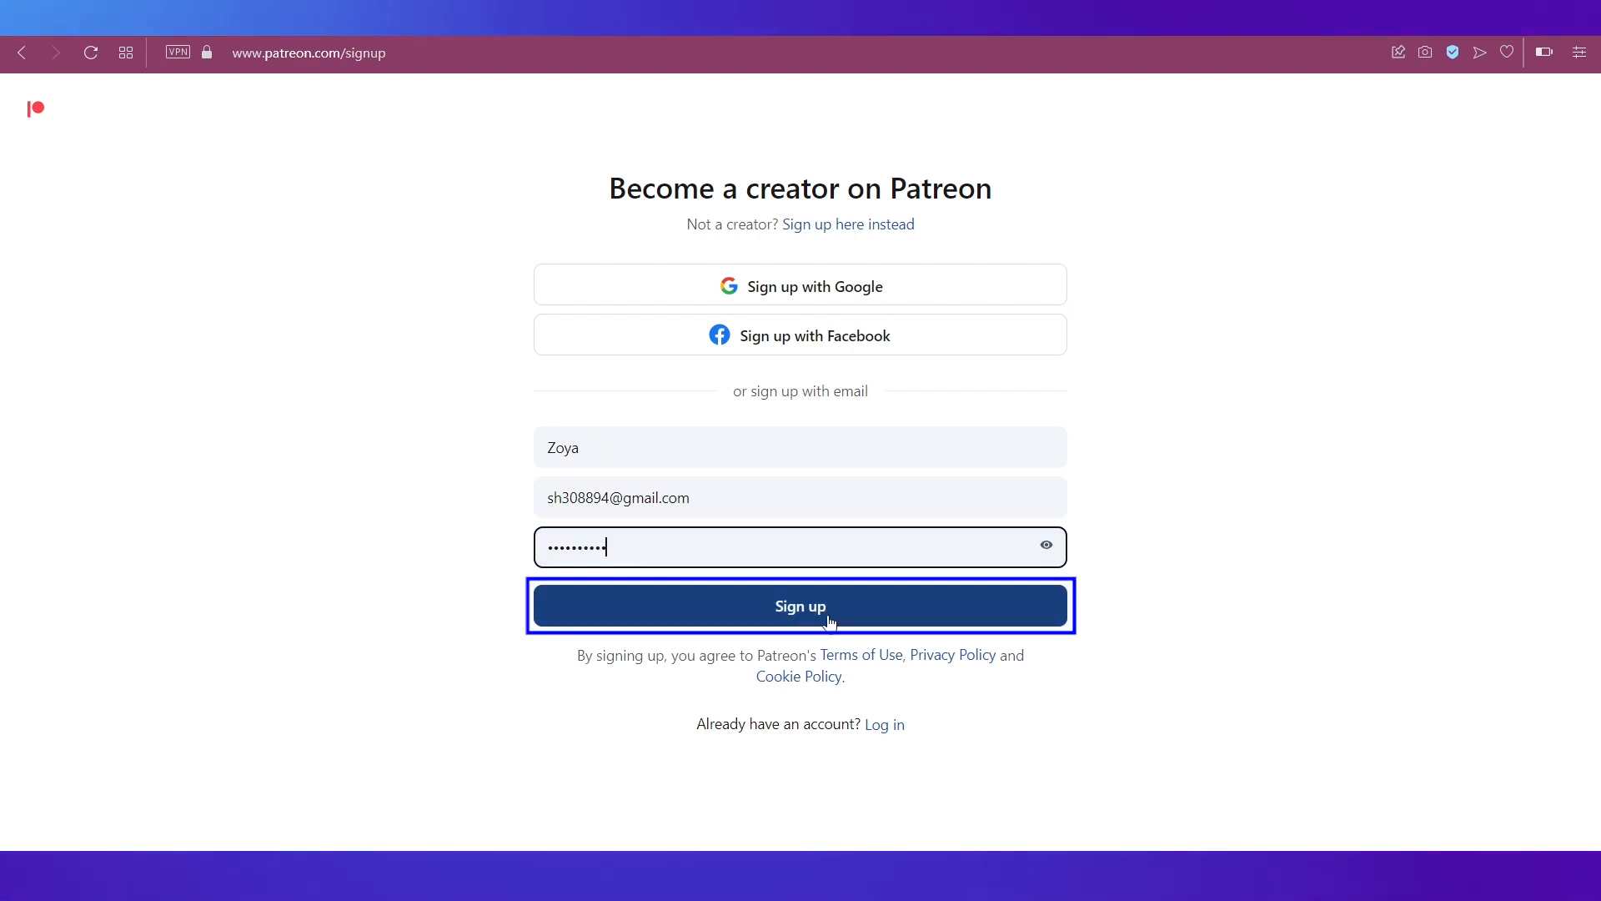
pyautogui.click(829, 619)
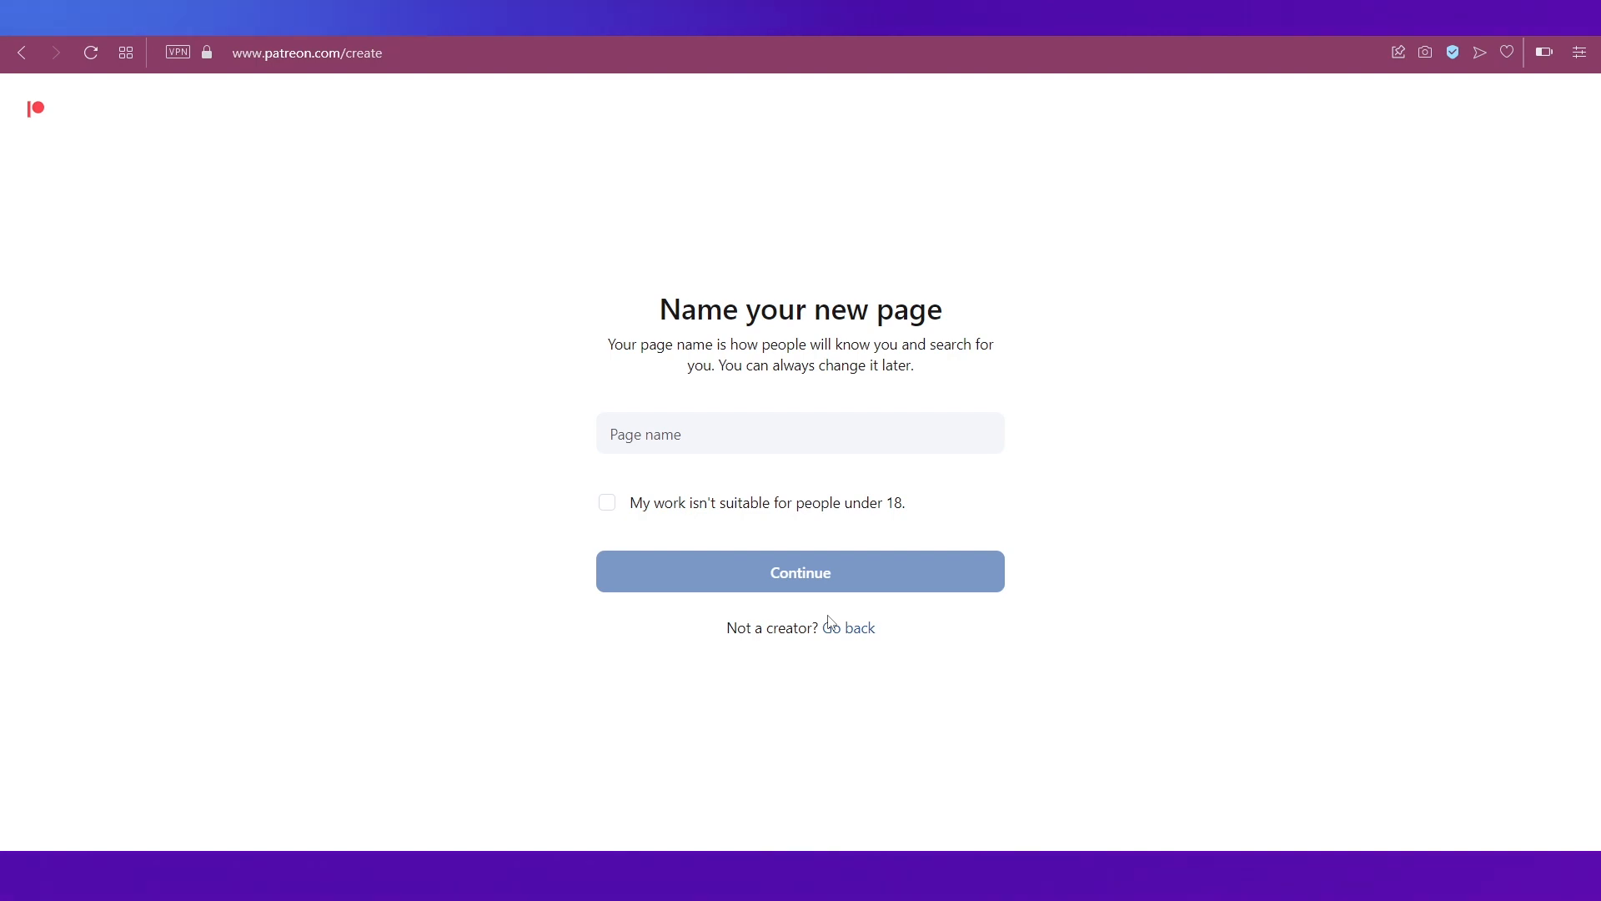
# Step: Name the page 'Zoya Beauty', dismiss the welcome modal, and request email verification
pyautogui.click(653, 434)
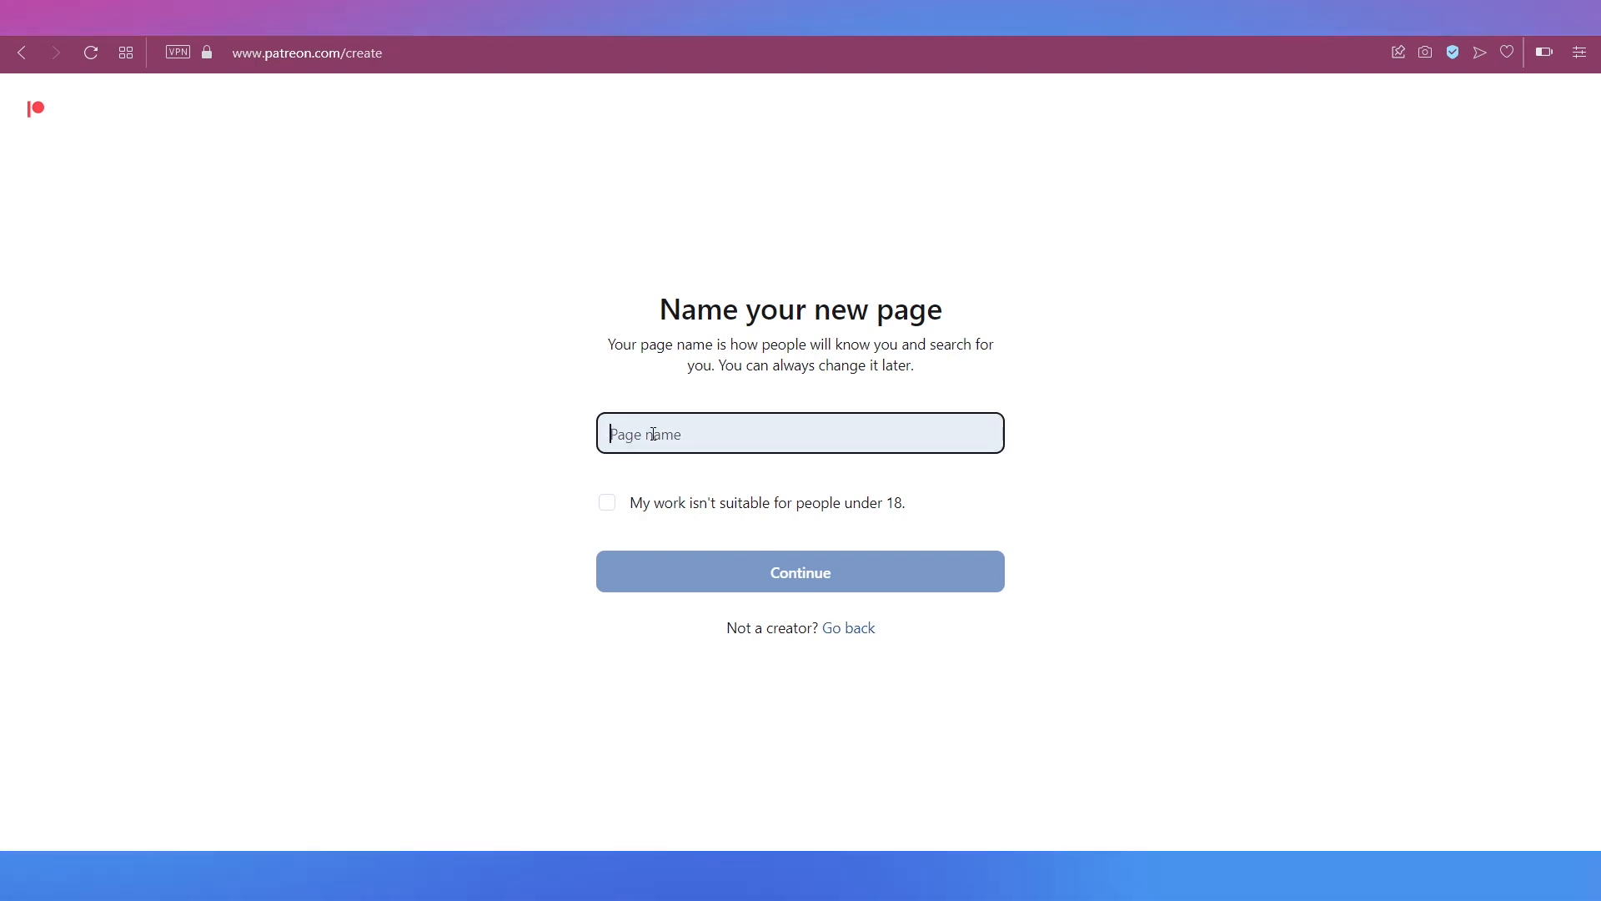
pyautogui.write('Zoya Beauty')
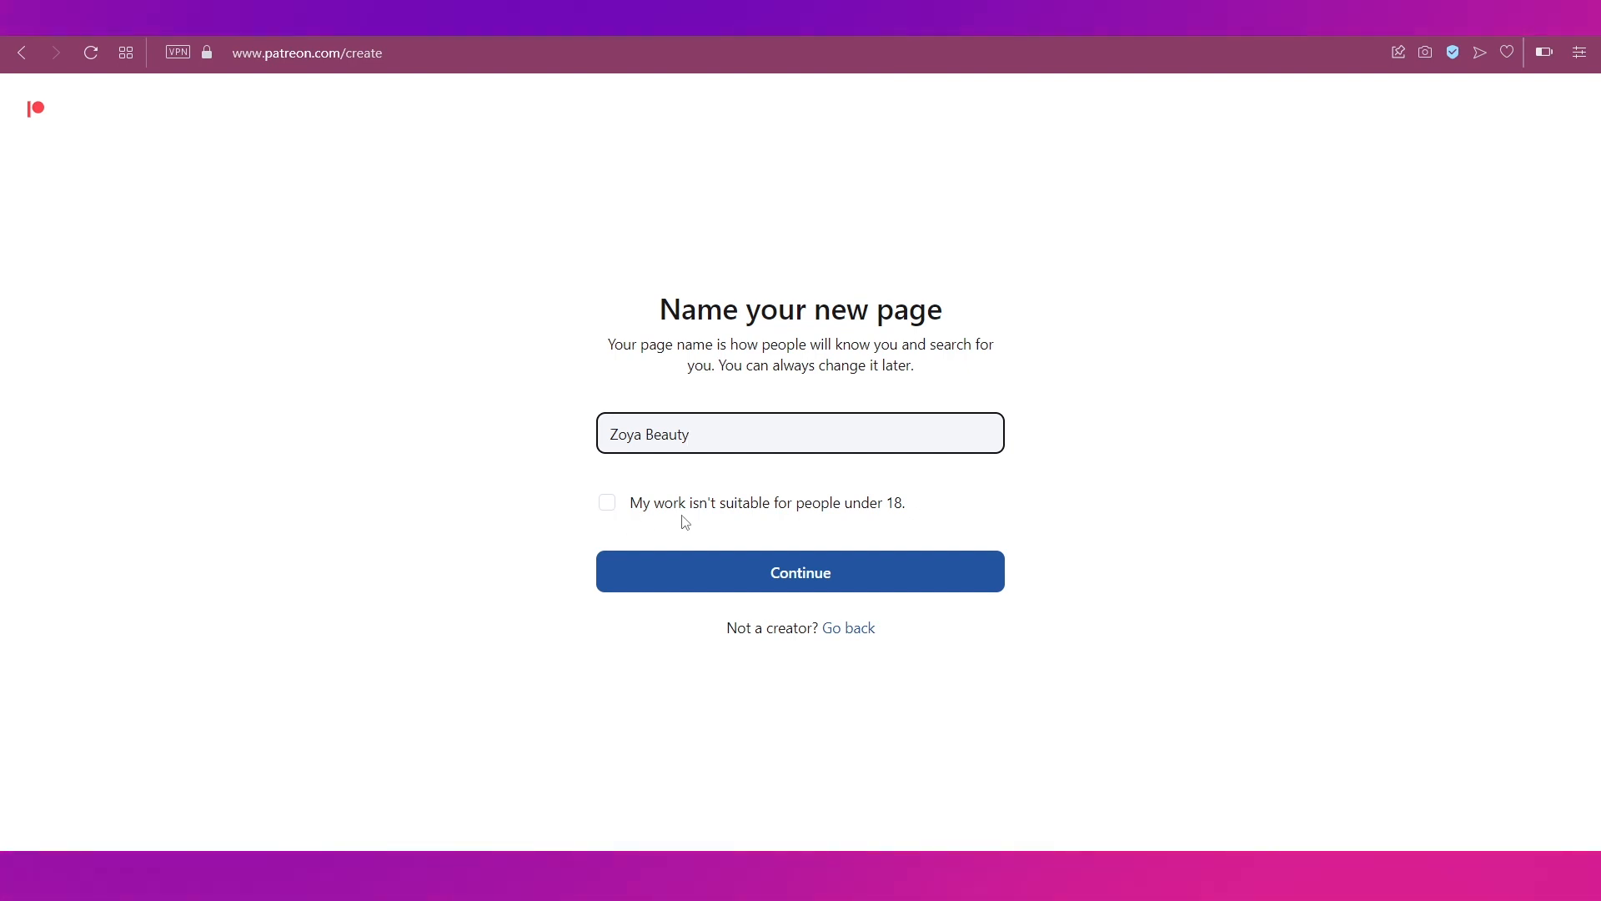
pyautogui.click(798, 584)
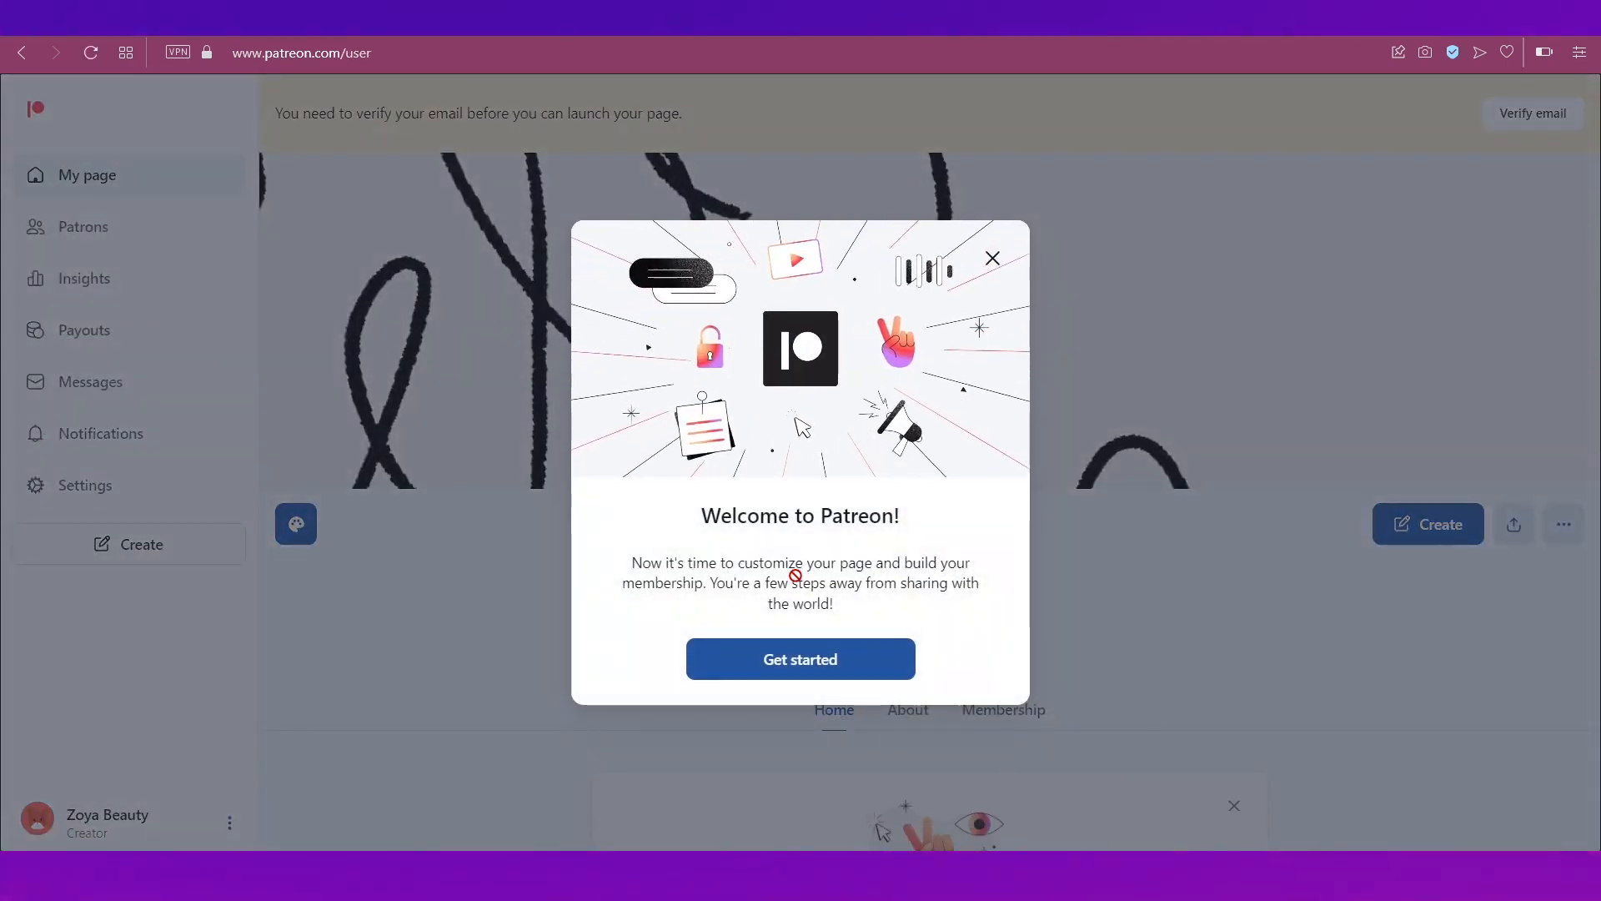
pyautogui.click(992, 257)
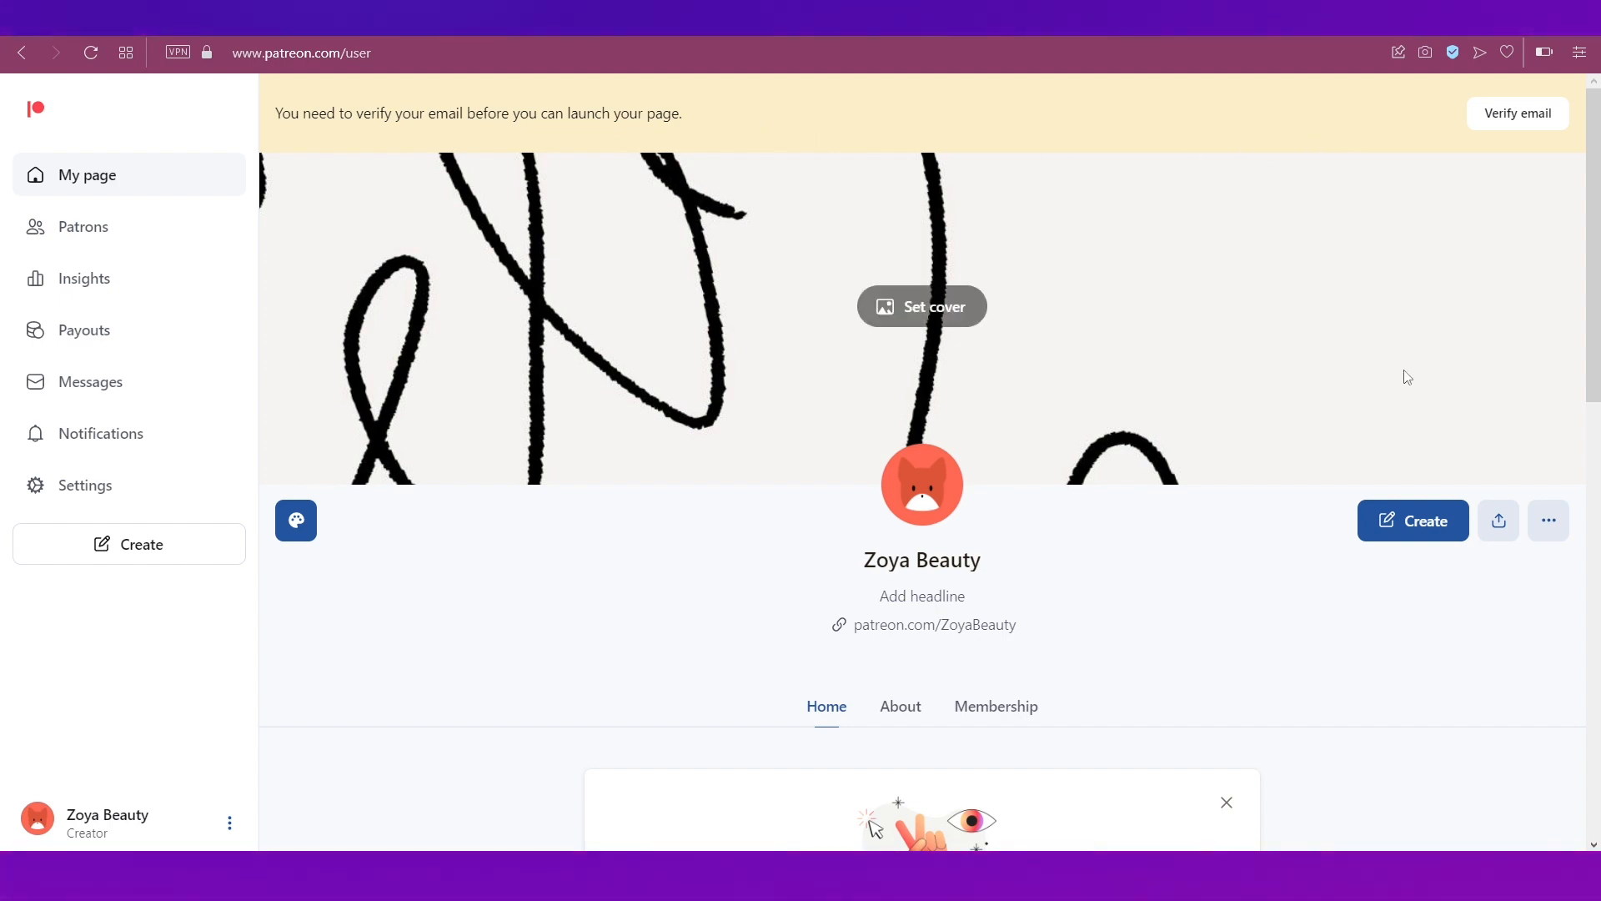
pyautogui.click(1519, 125)
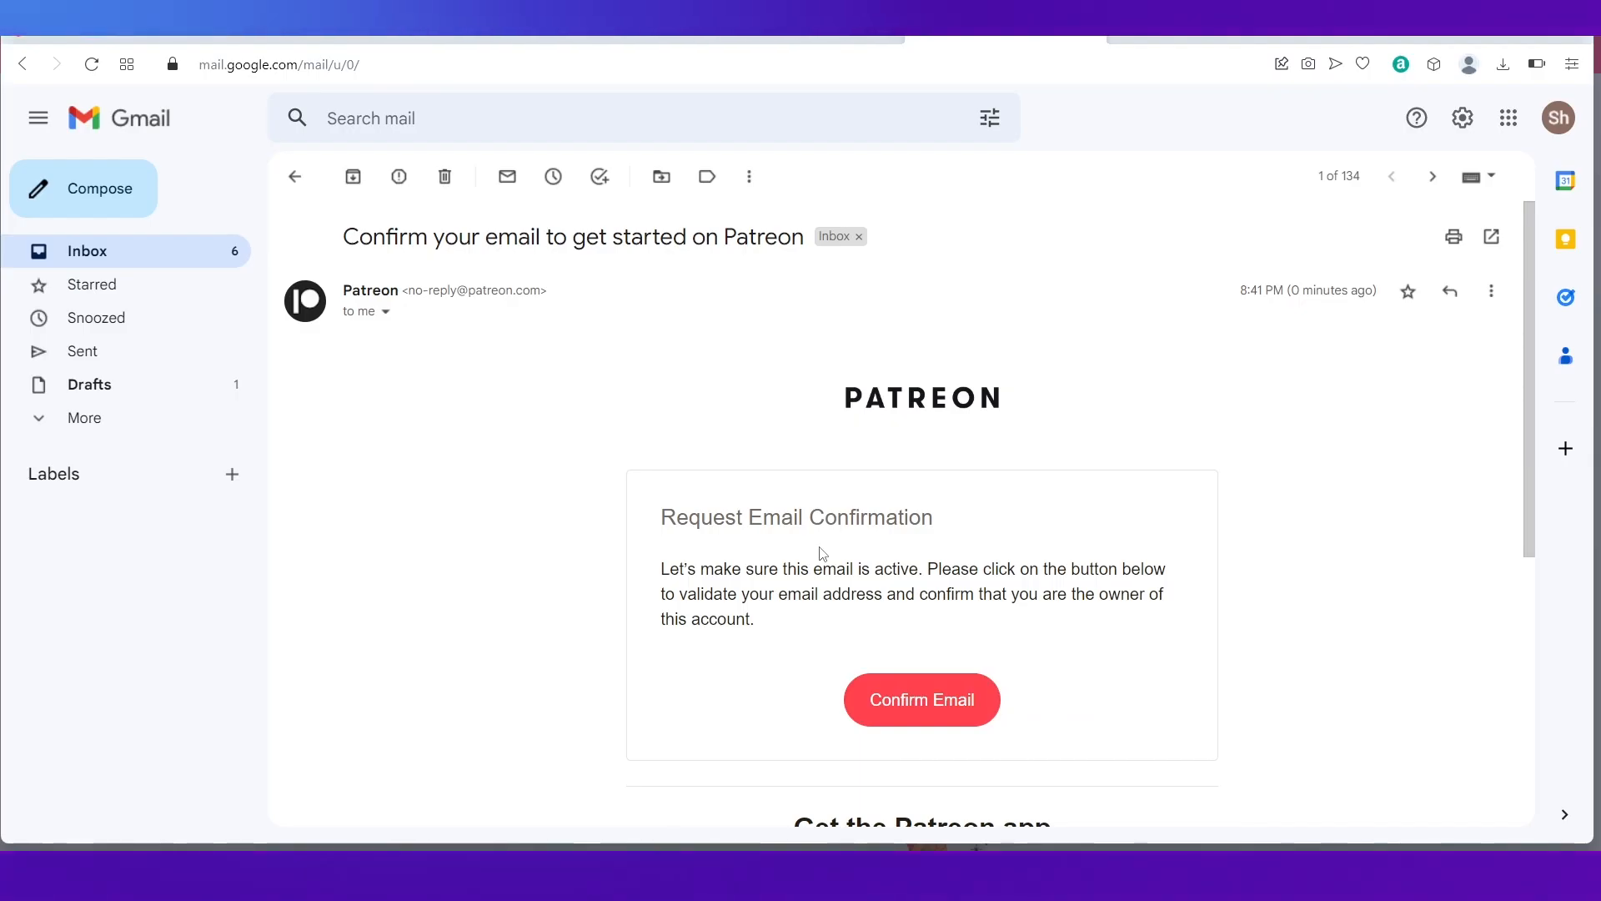
# Step: Confirm the account's email address from the Patreon message in Gmail
pyautogui.scroll(-2, 822, 553)
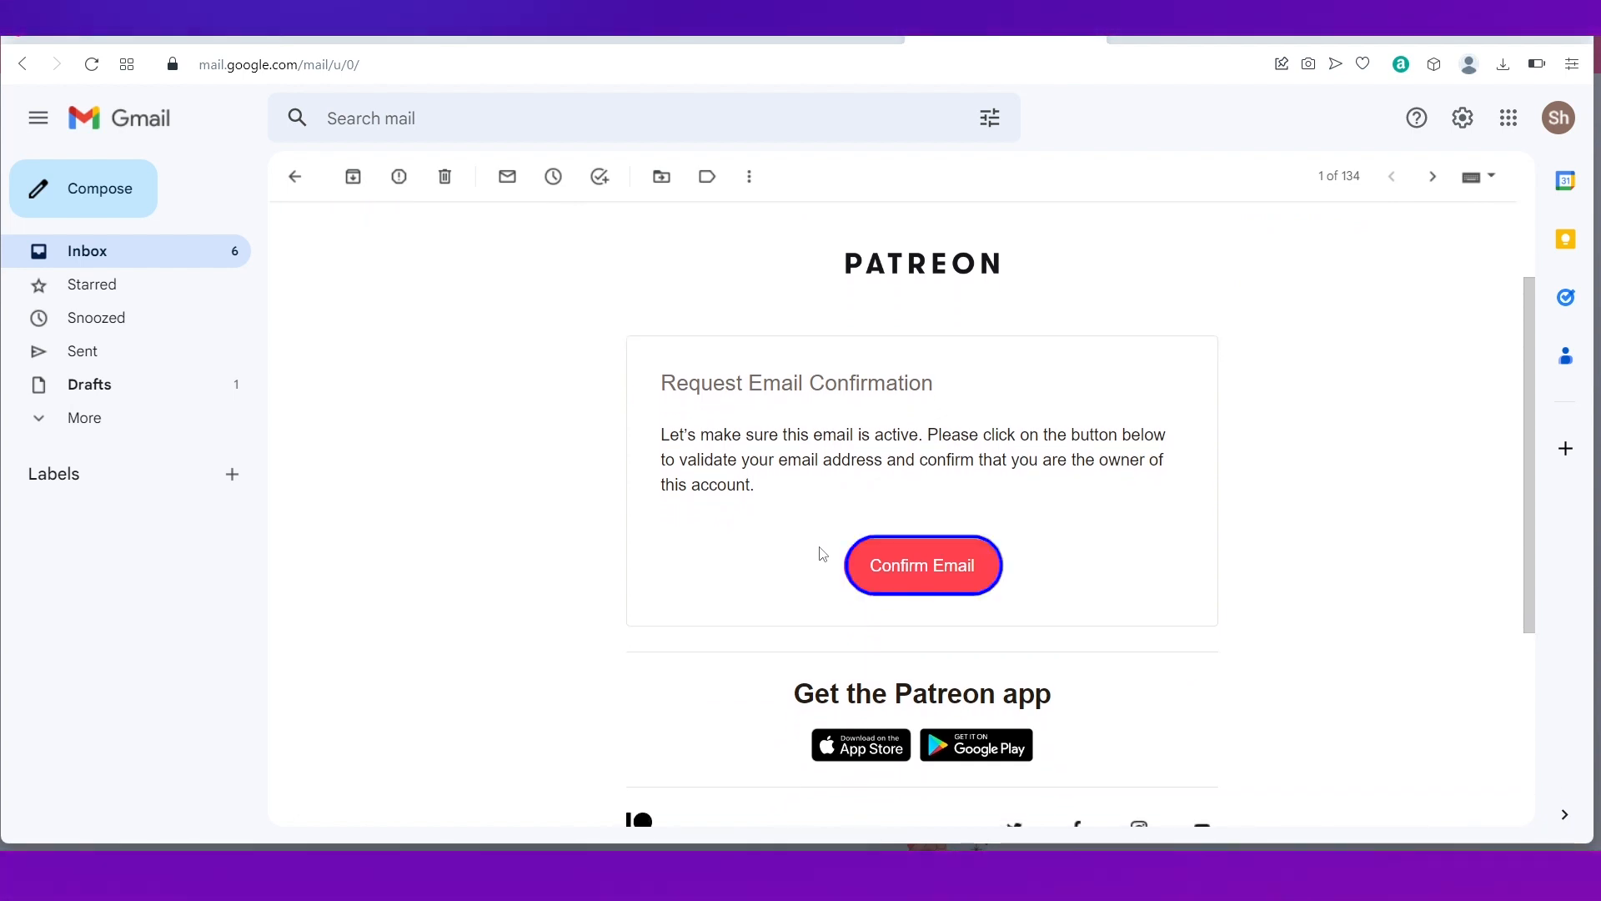
pyautogui.click(907, 574)
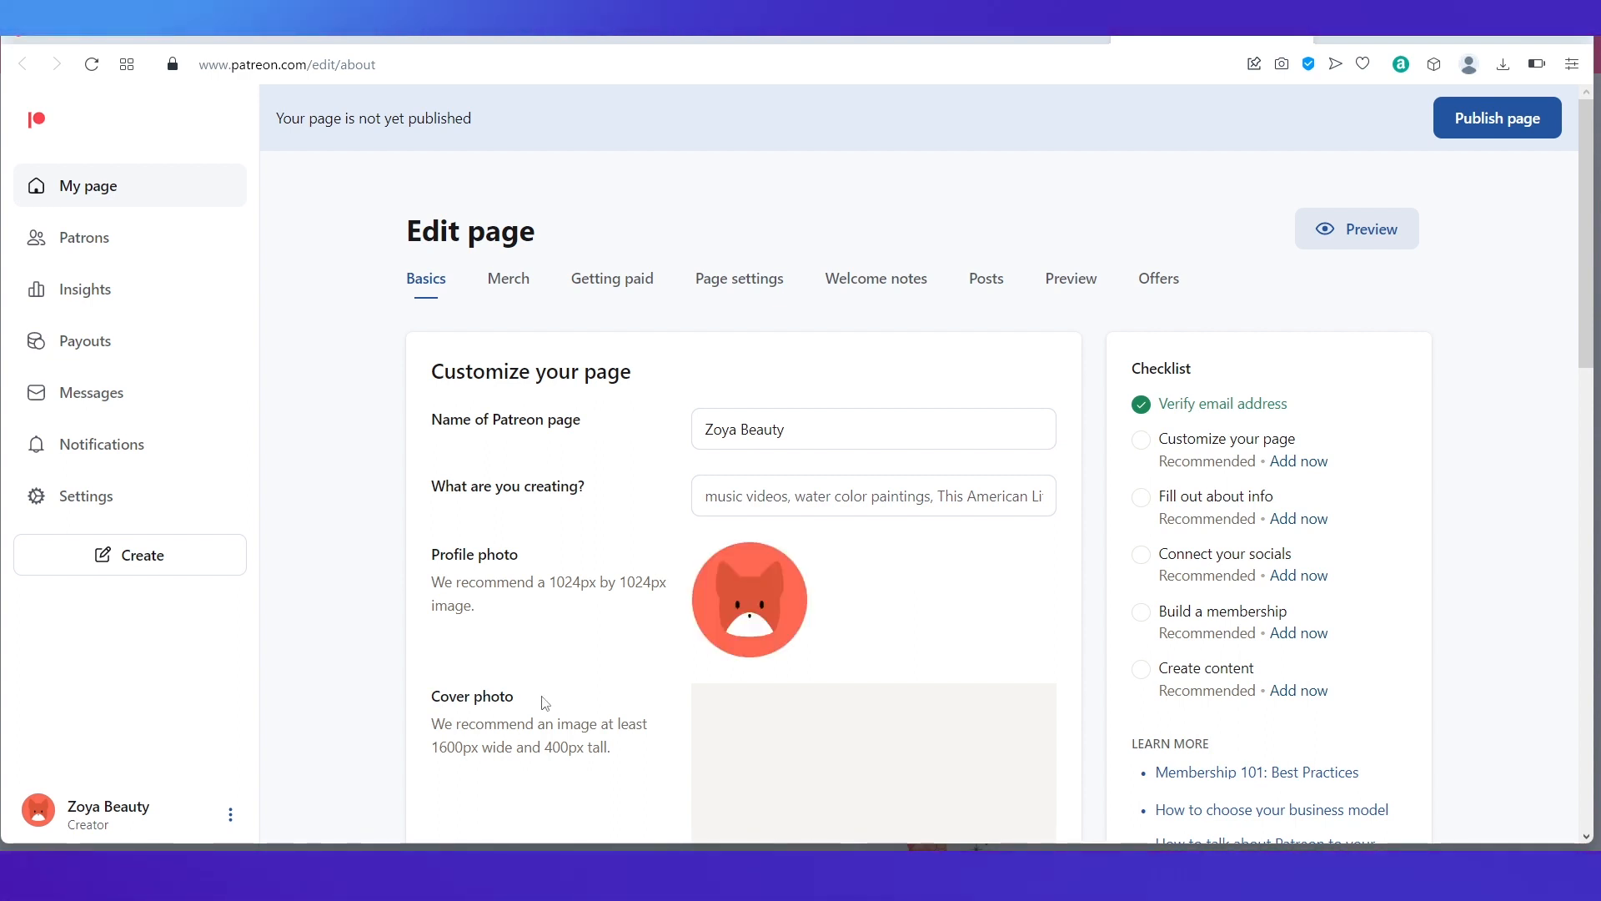
# Step: Enter 'Beauty videos' as what the page is creating
pyautogui.scroll(-3, 590, 608)
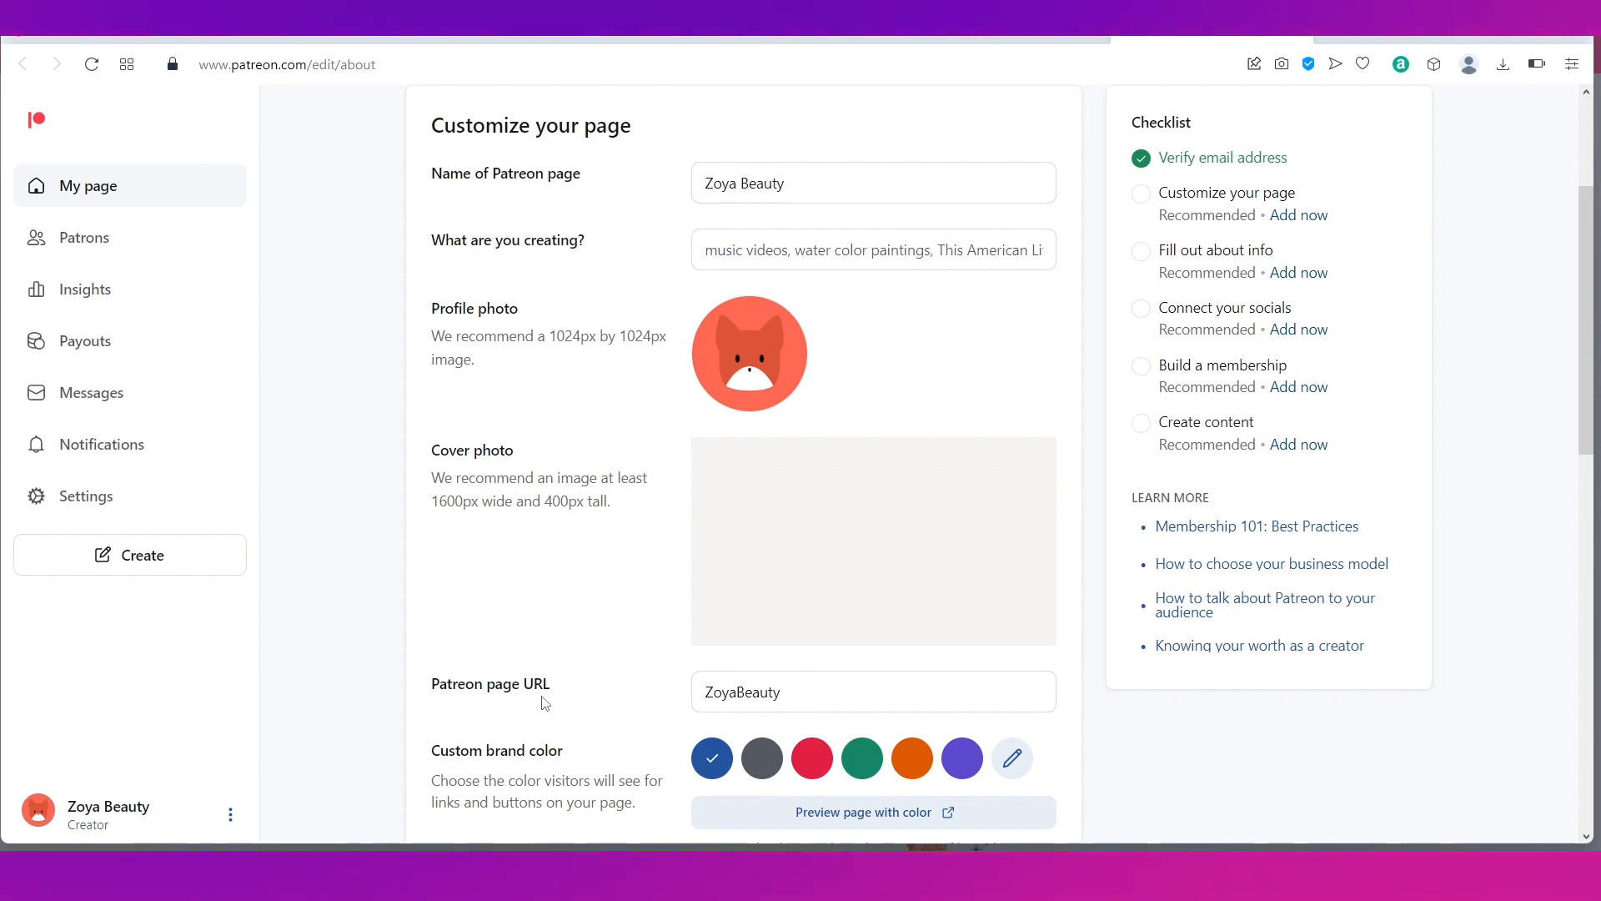
pyautogui.scroll(-12, 543, 703)
pyautogui.scroll(9, 543, 700)
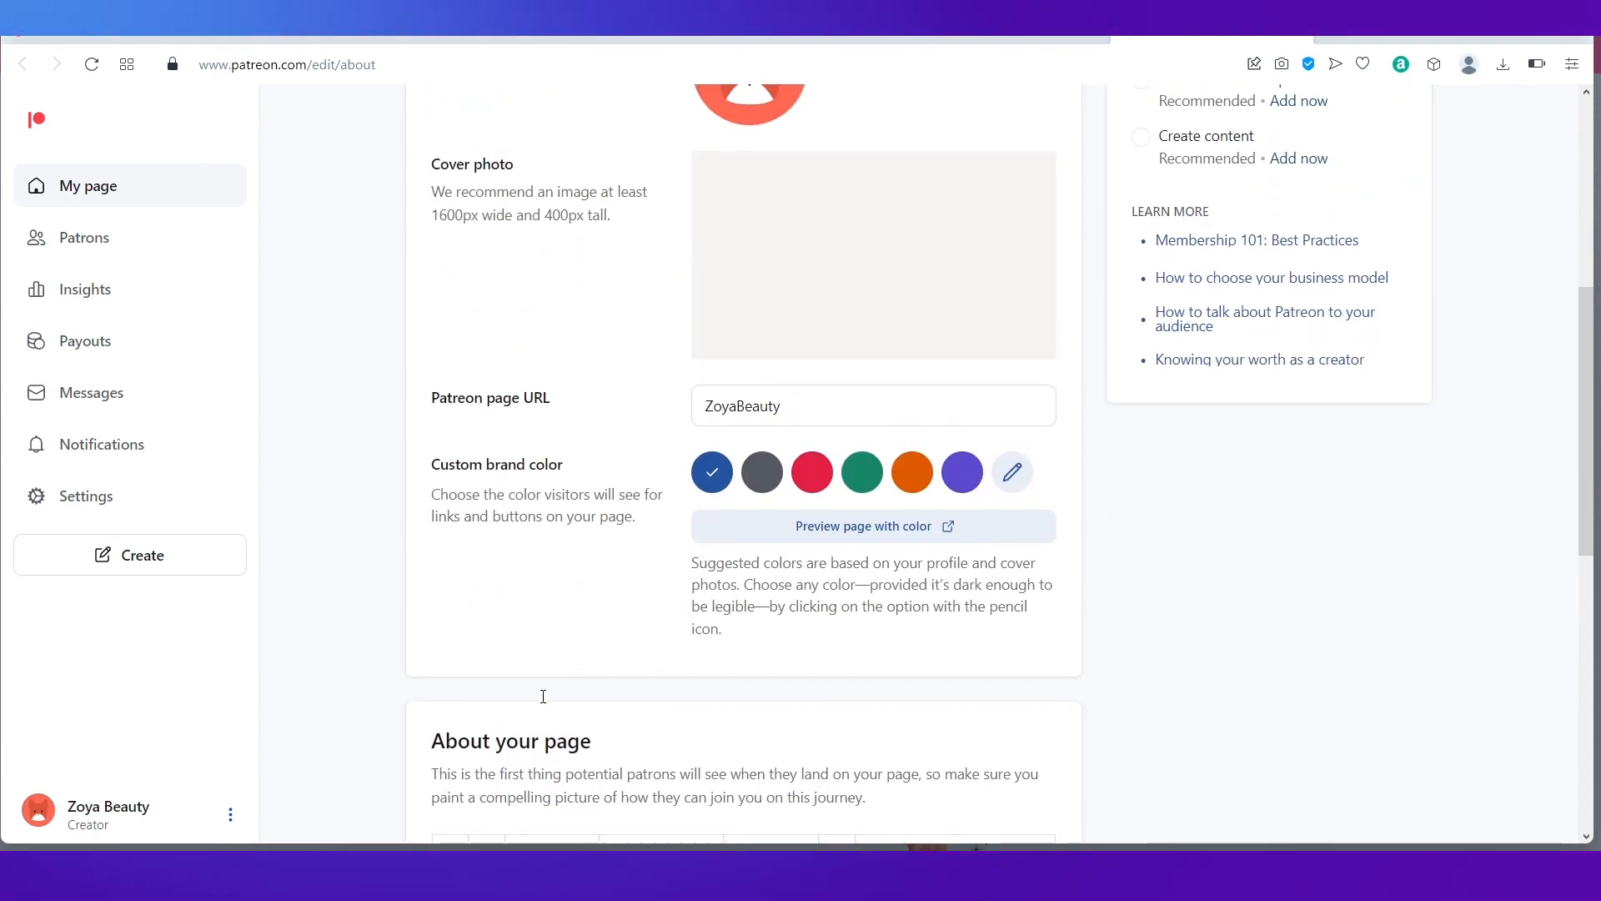
pyautogui.scroll(6, 543, 697)
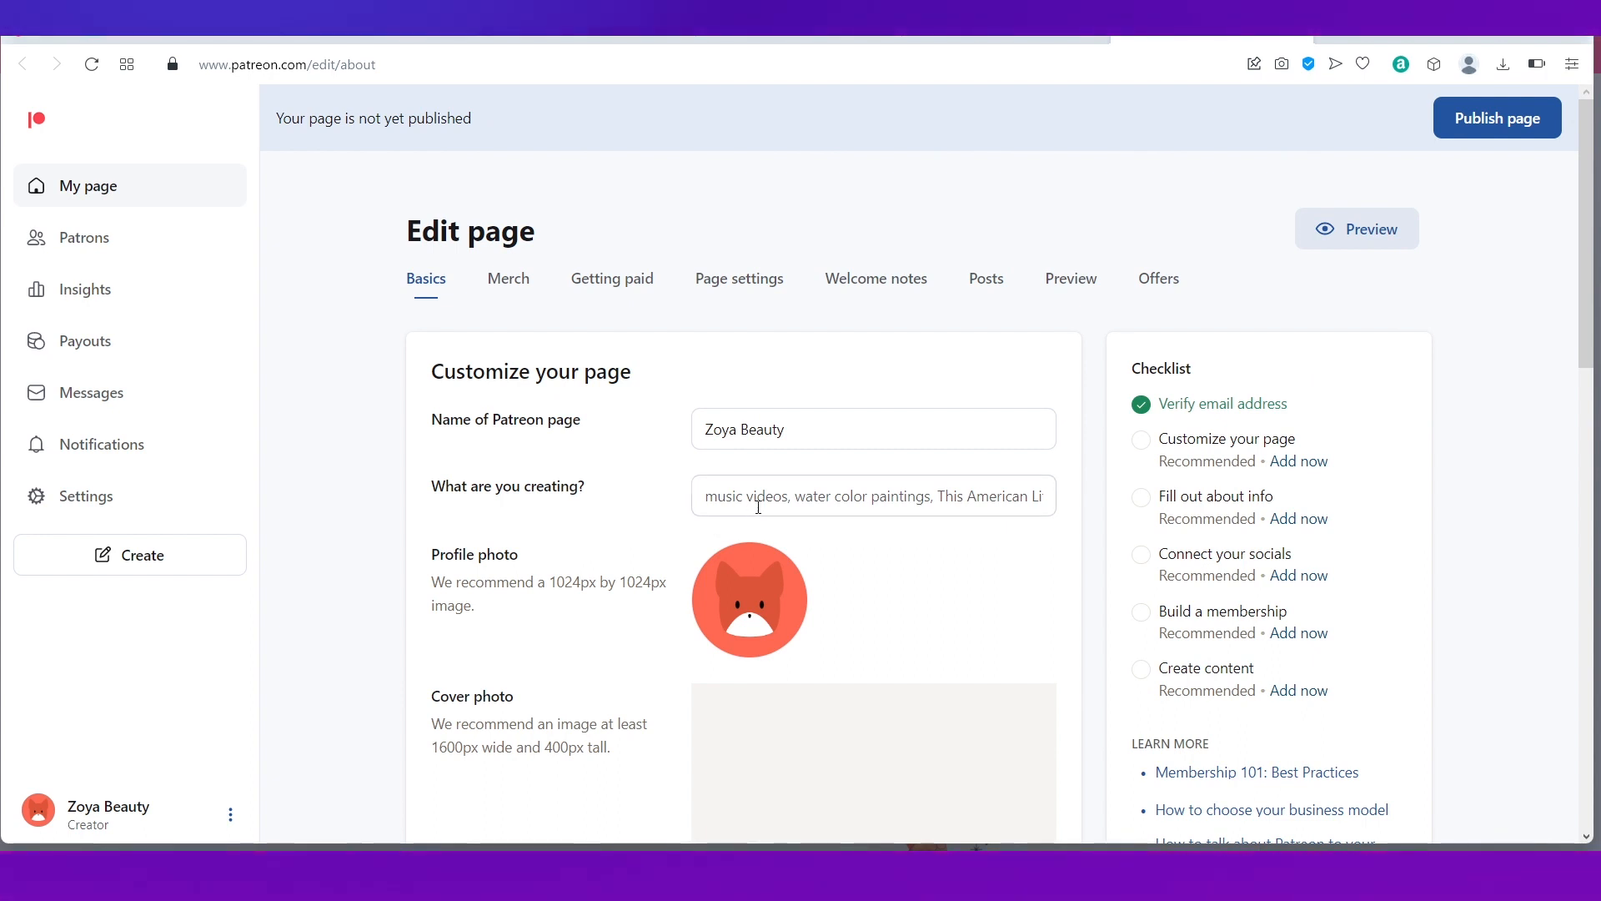
pyautogui.write('Beauty video')
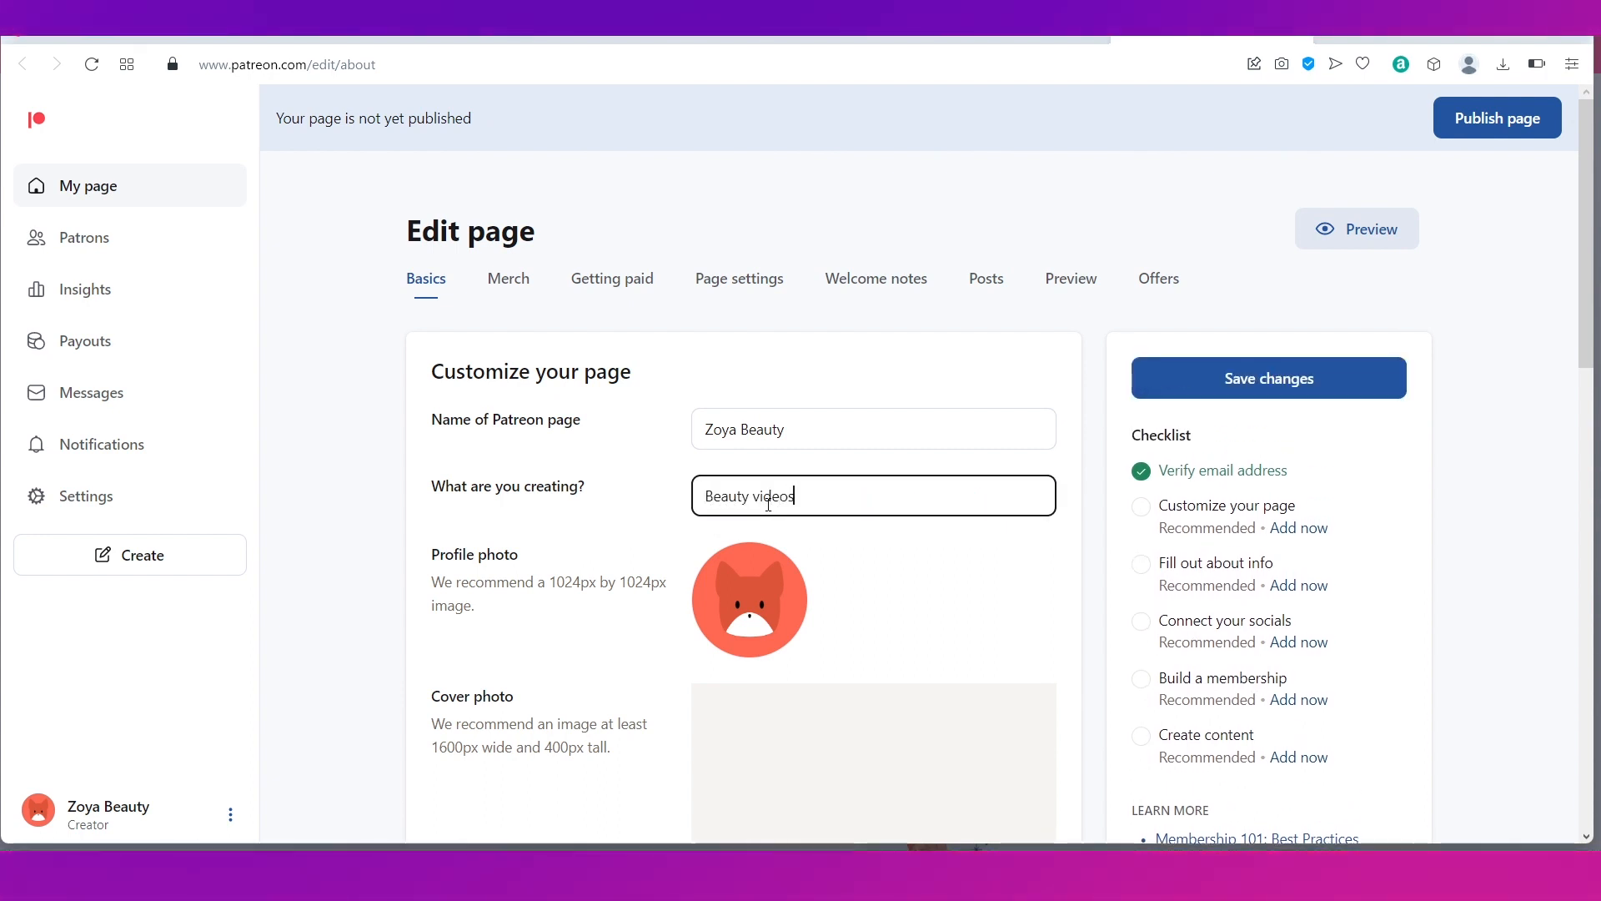
pyautogui.write('s')
# Step: Write 'All about beauty' in the About your page text box
pyautogui.scroll(-3, 591, 627)
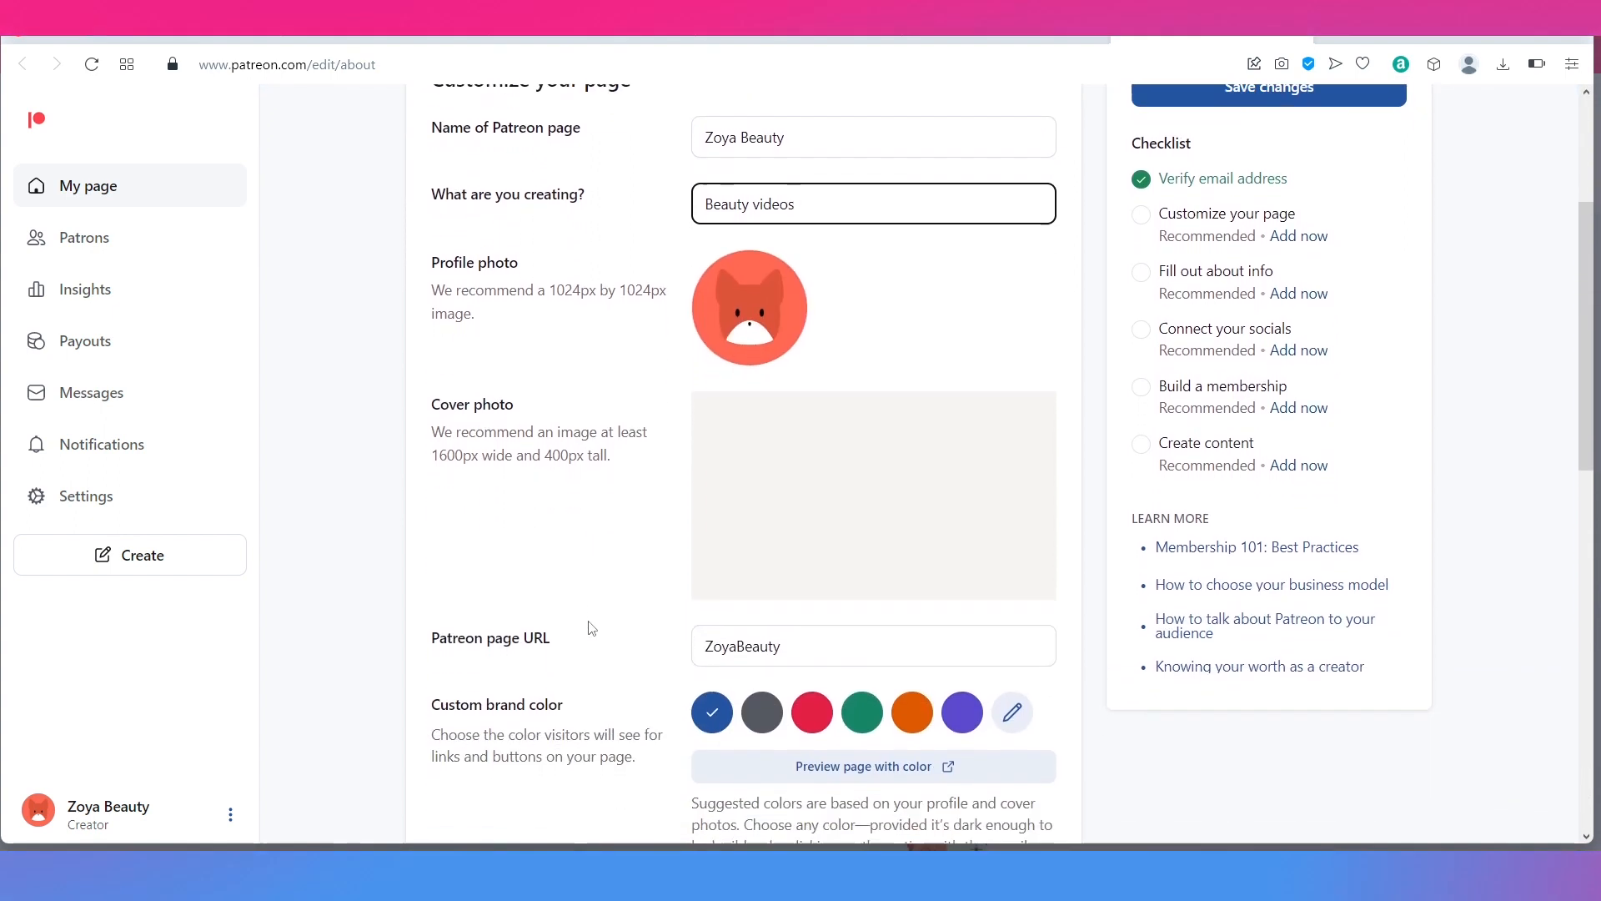
pyautogui.scroll(-2, 591, 627)
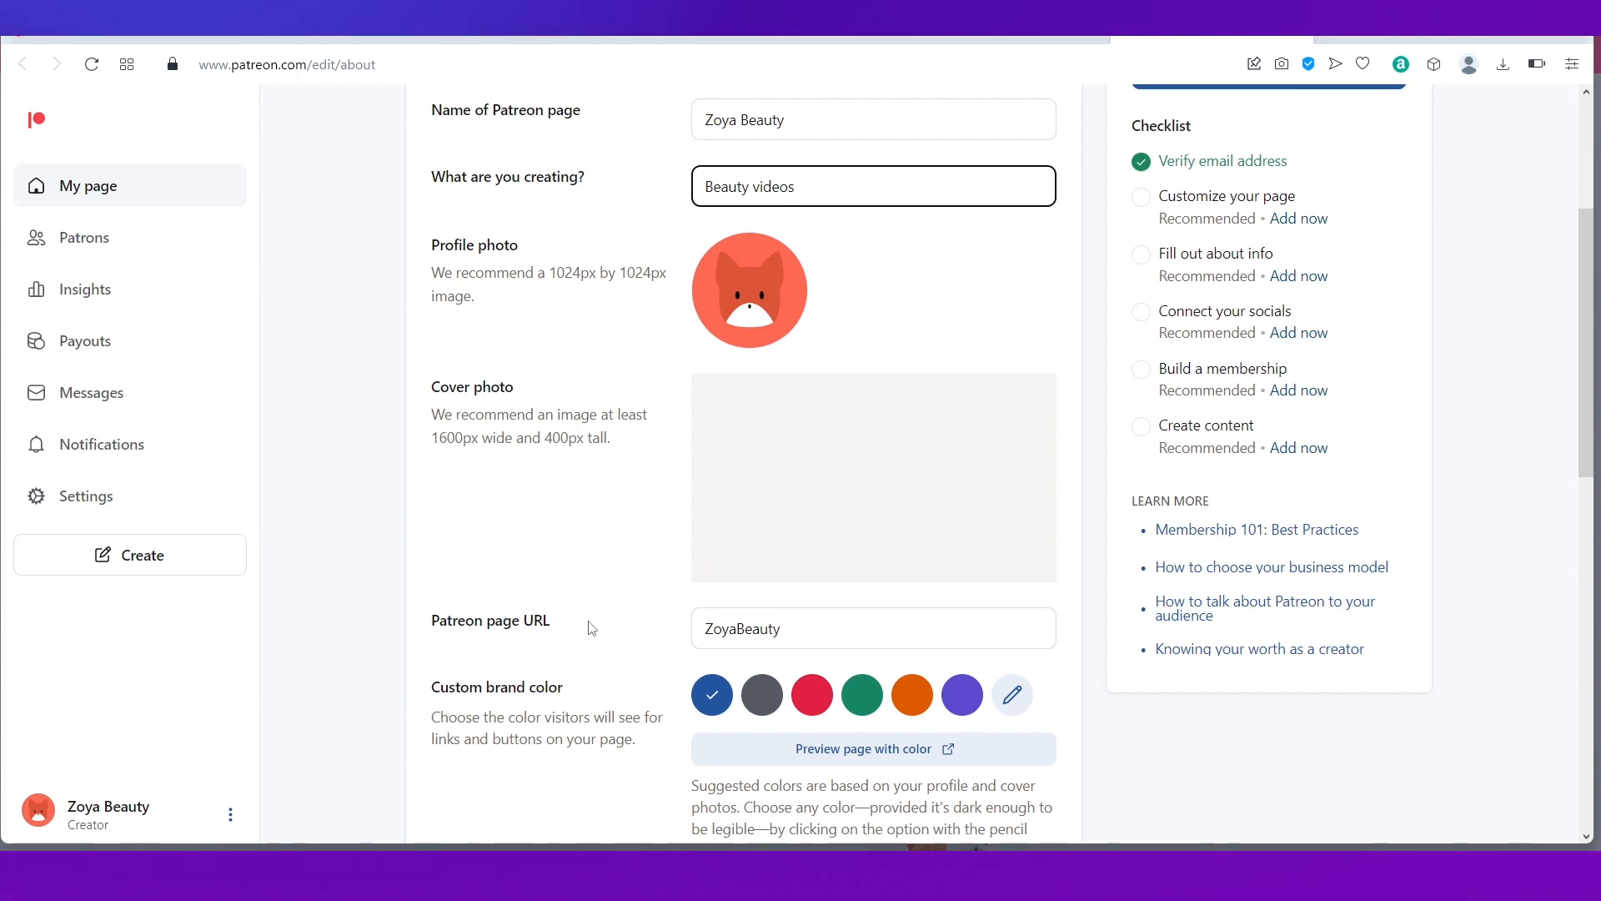
pyautogui.scroll(-5, 591, 627)
pyautogui.click(561, 608)
pyautogui.write('All about beauty')
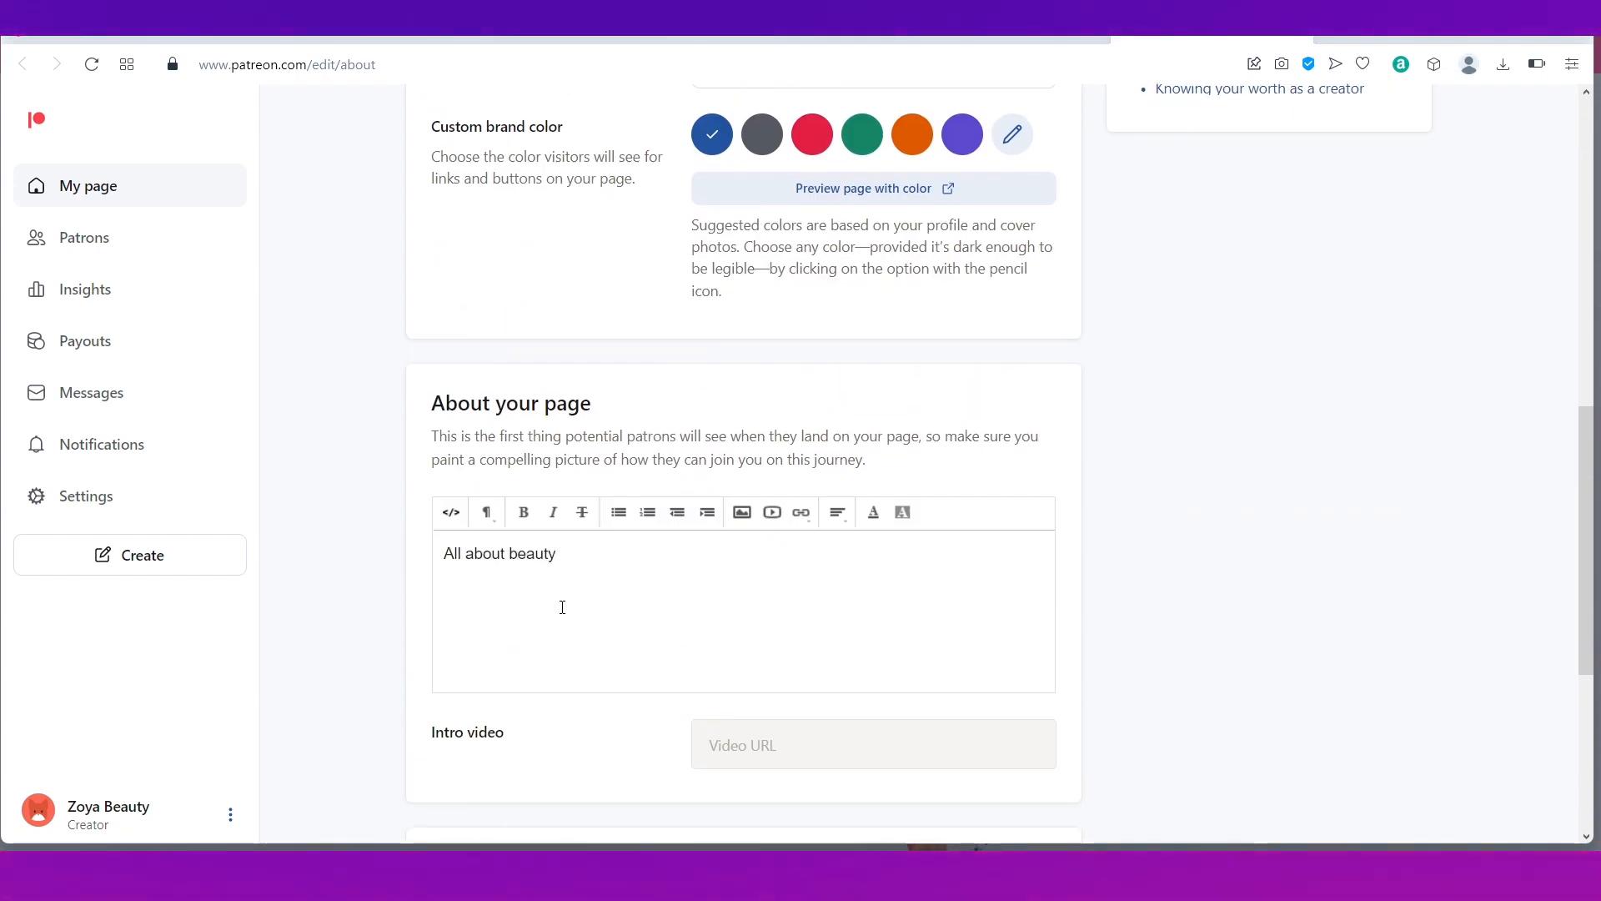
pyautogui.scroll(-3, 562, 607)
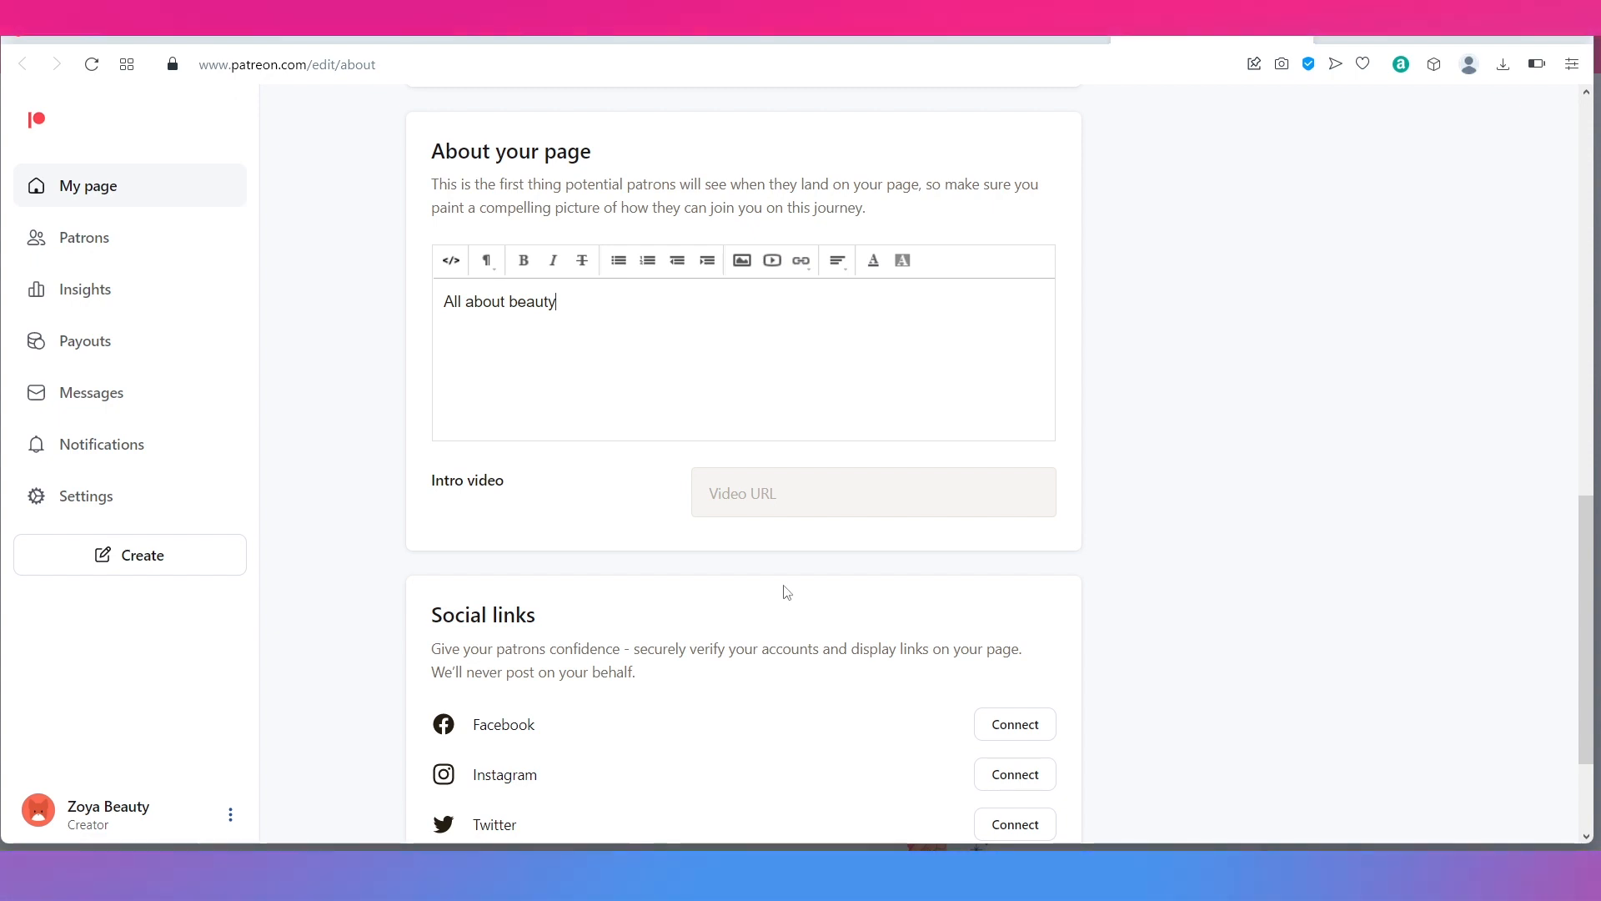
pyautogui.scroll(-2, 786, 592)
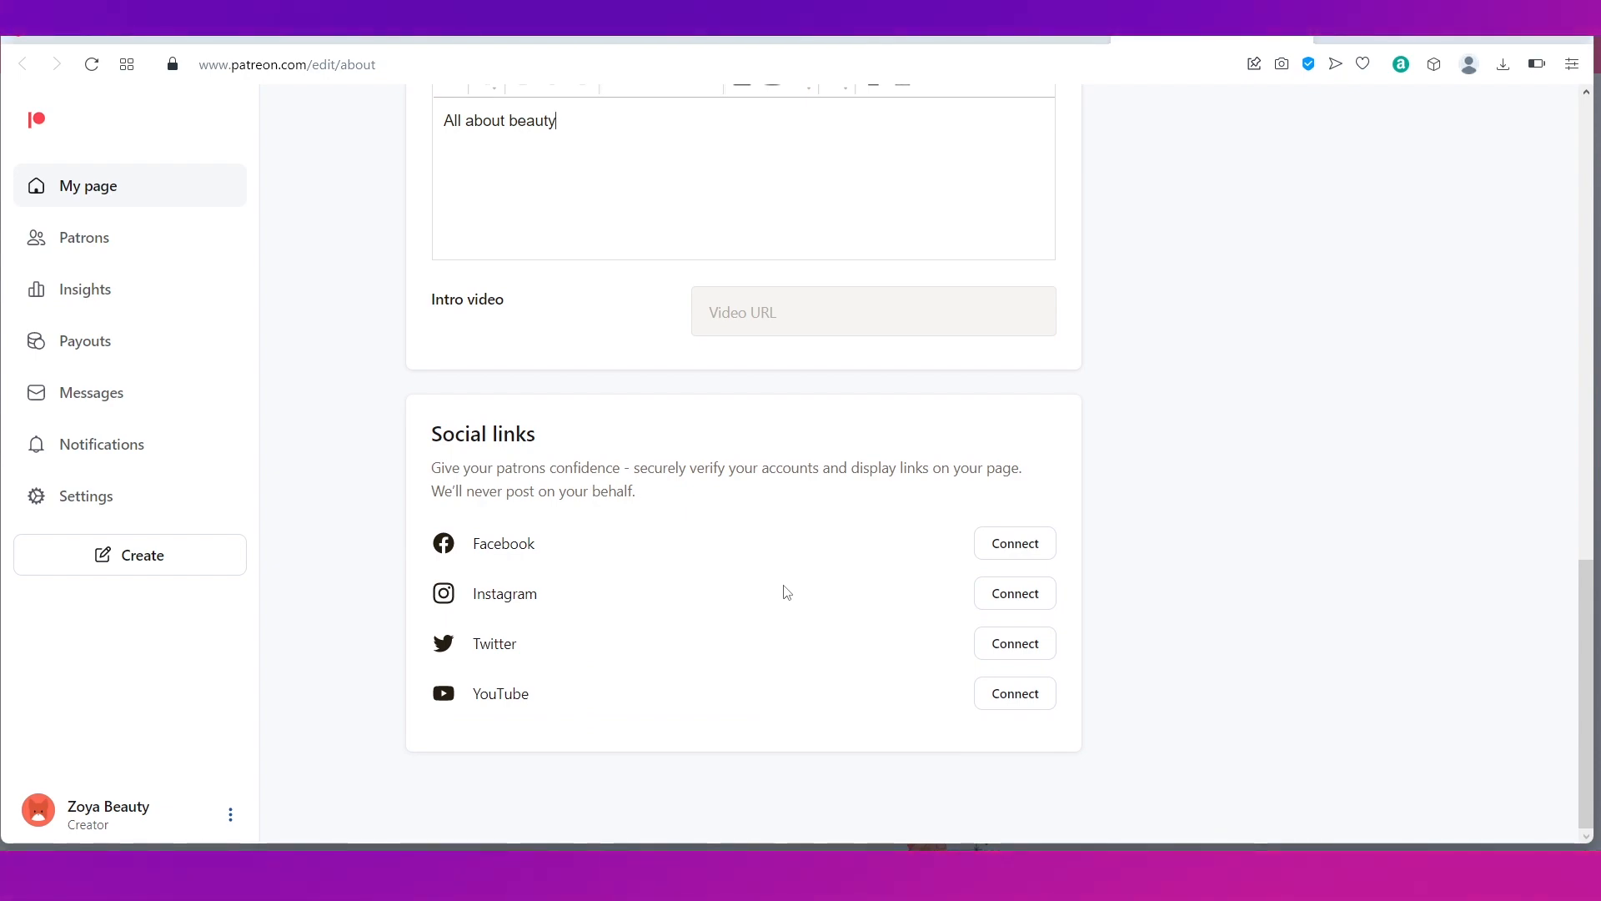
pyautogui.scroll(15, 786, 592)
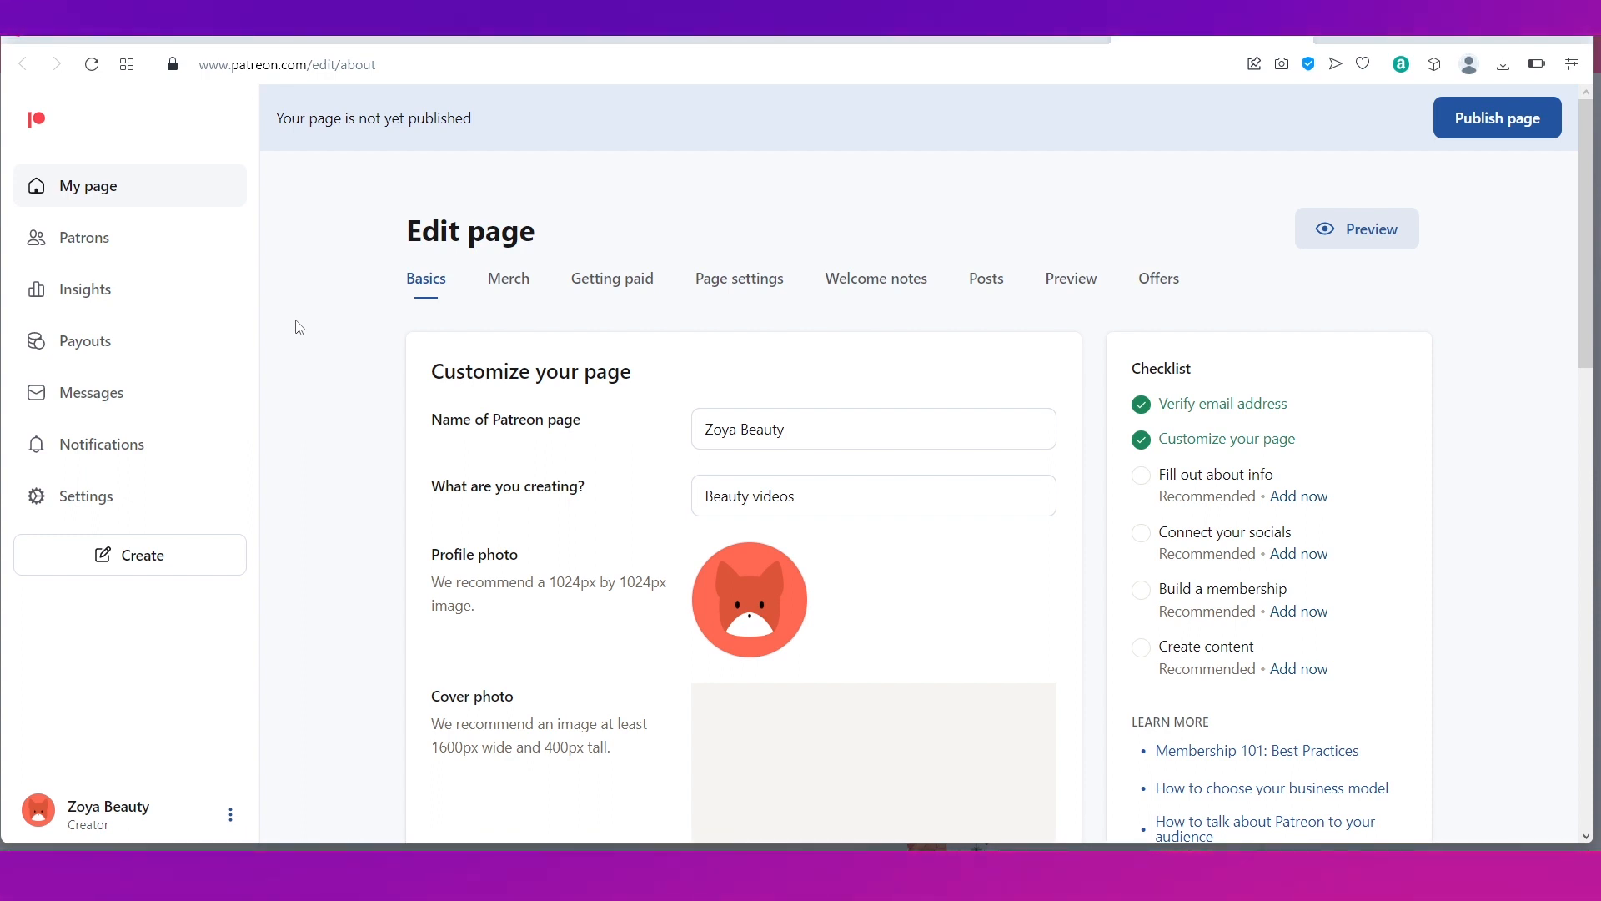
# Step: Go to My page and look over its 'Choose what to offer' and 'Create your first post' cards
pyautogui.click(104, 193)
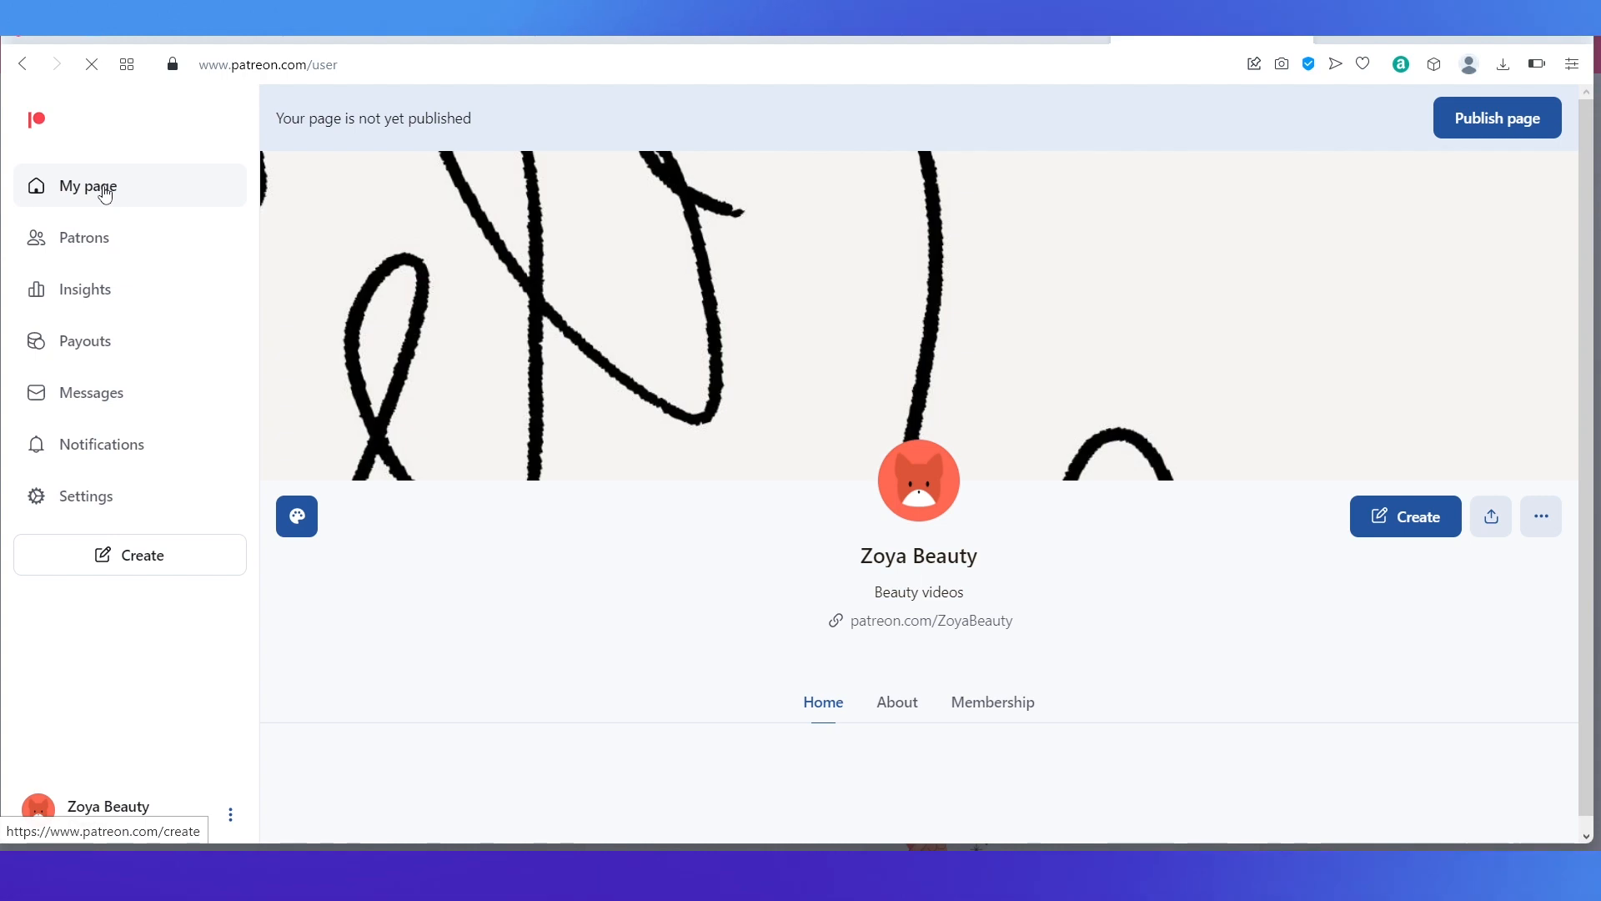
pyautogui.scroll(-4, 633, 576)
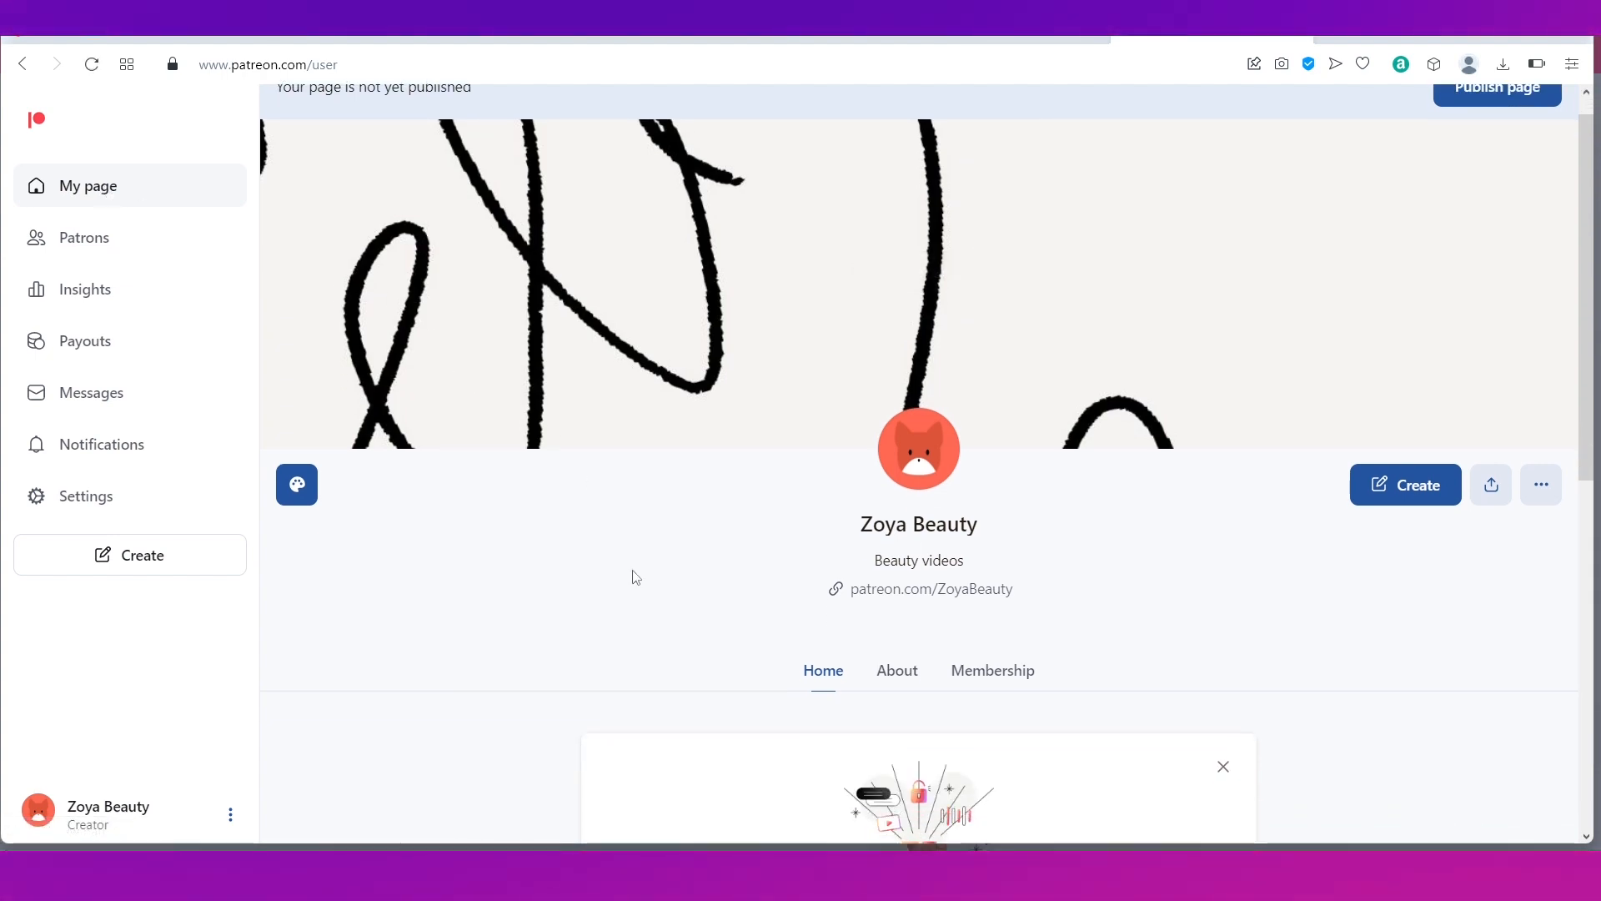
pyautogui.scroll(-4, 636, 575)
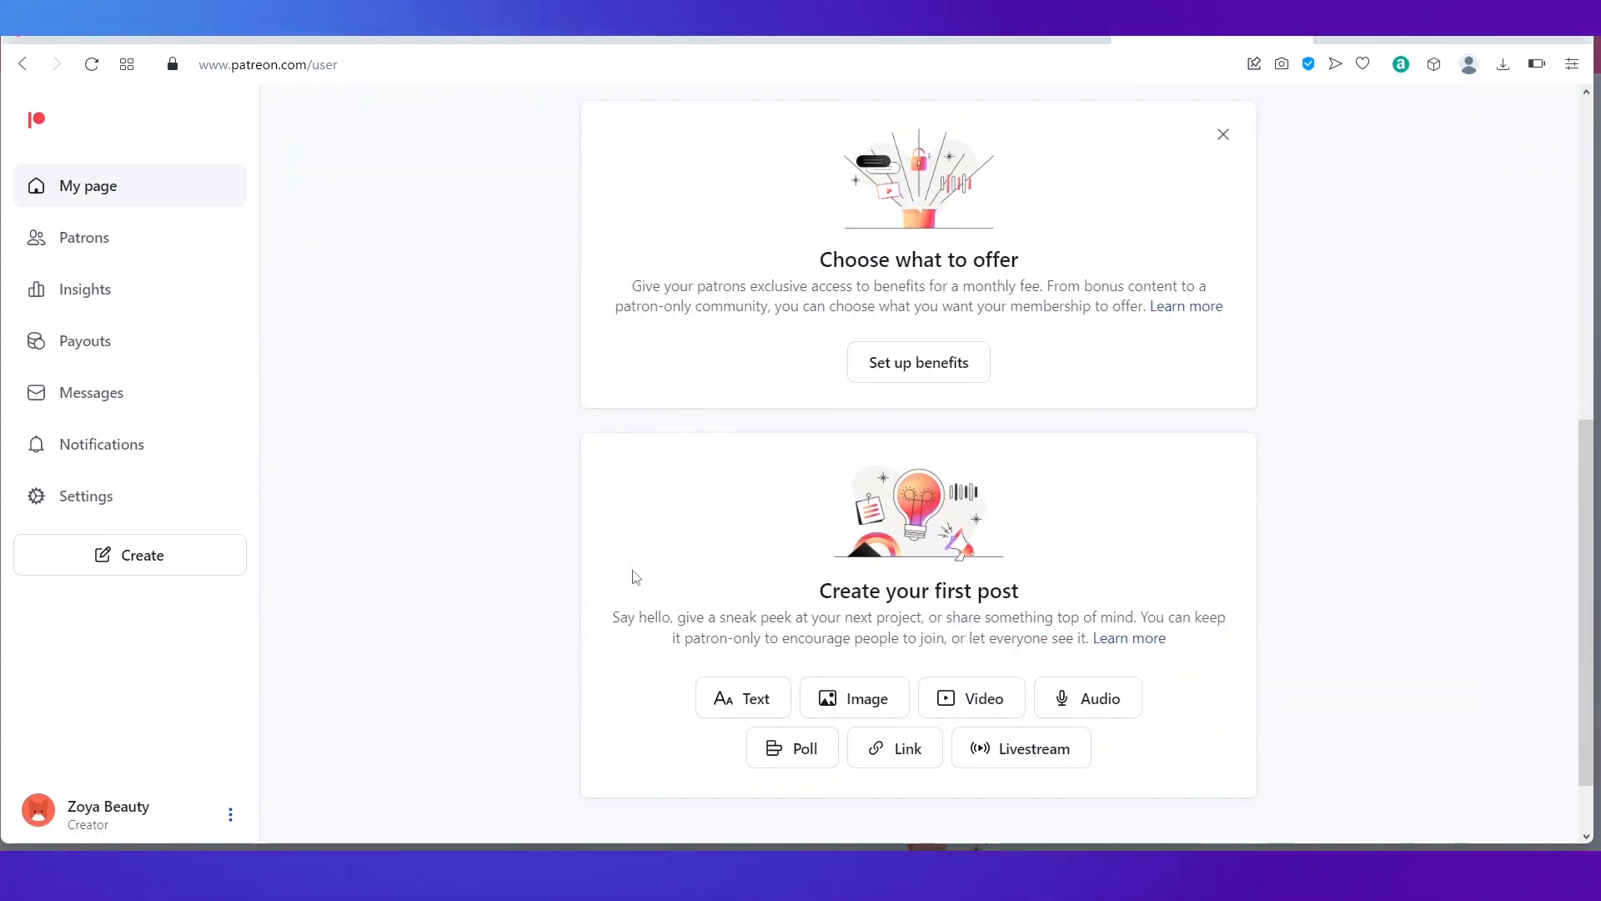
pyautogui.scroll(-1, 682, 606)
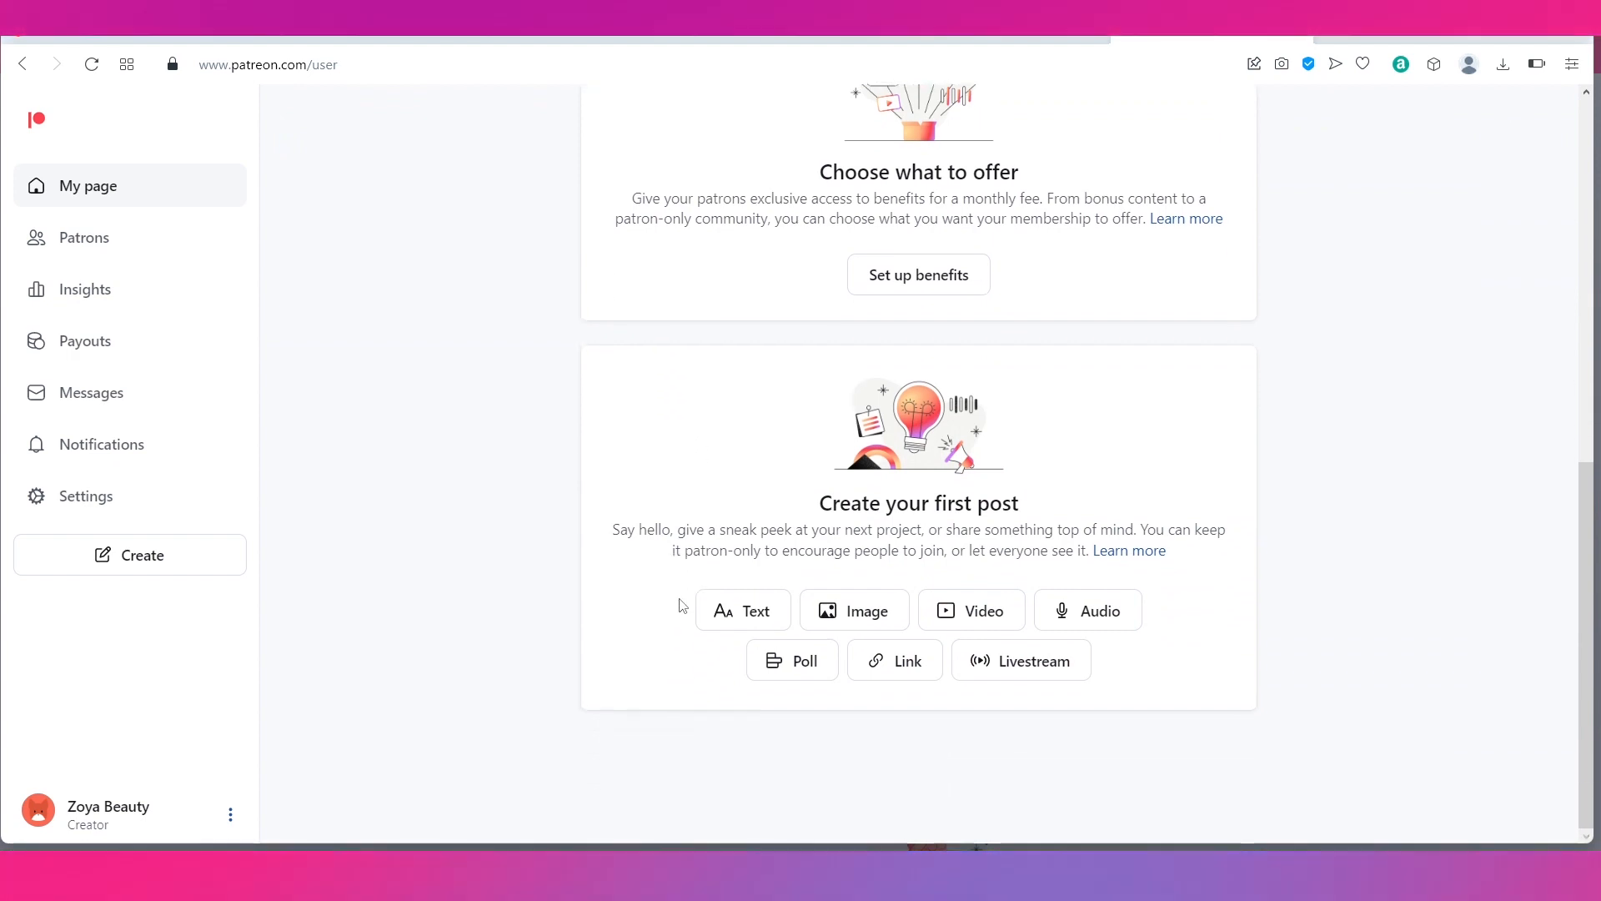
pyautogui.scroll(1, 682, 606)
pyautogui.scroll(-1, 682, 606)
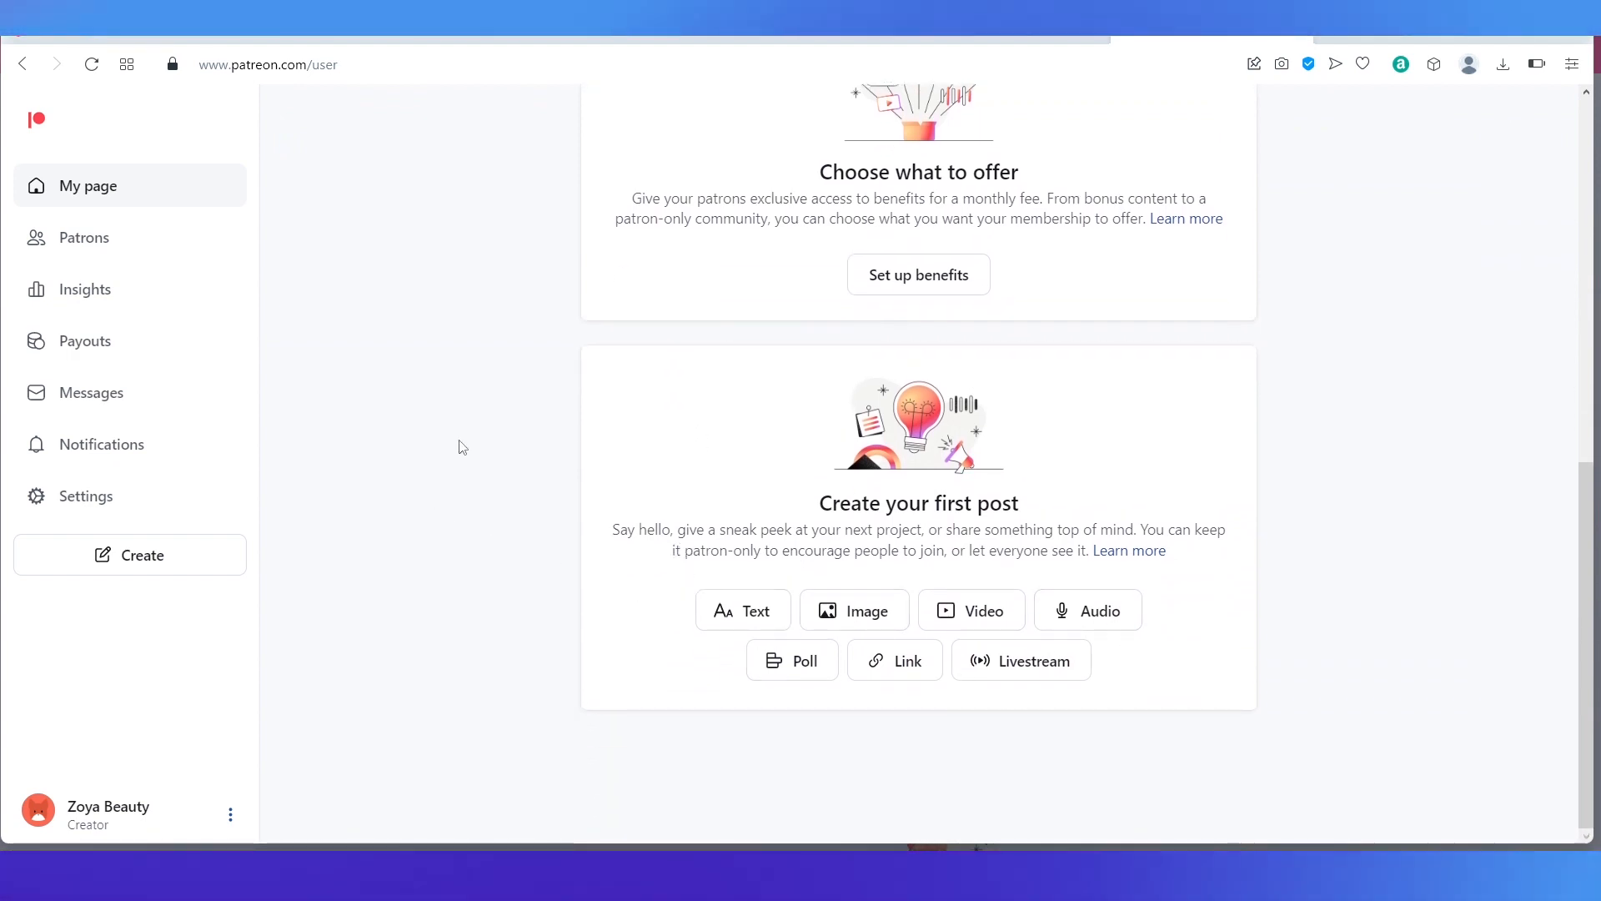
pyautogui.scroll(5, 468, 415)
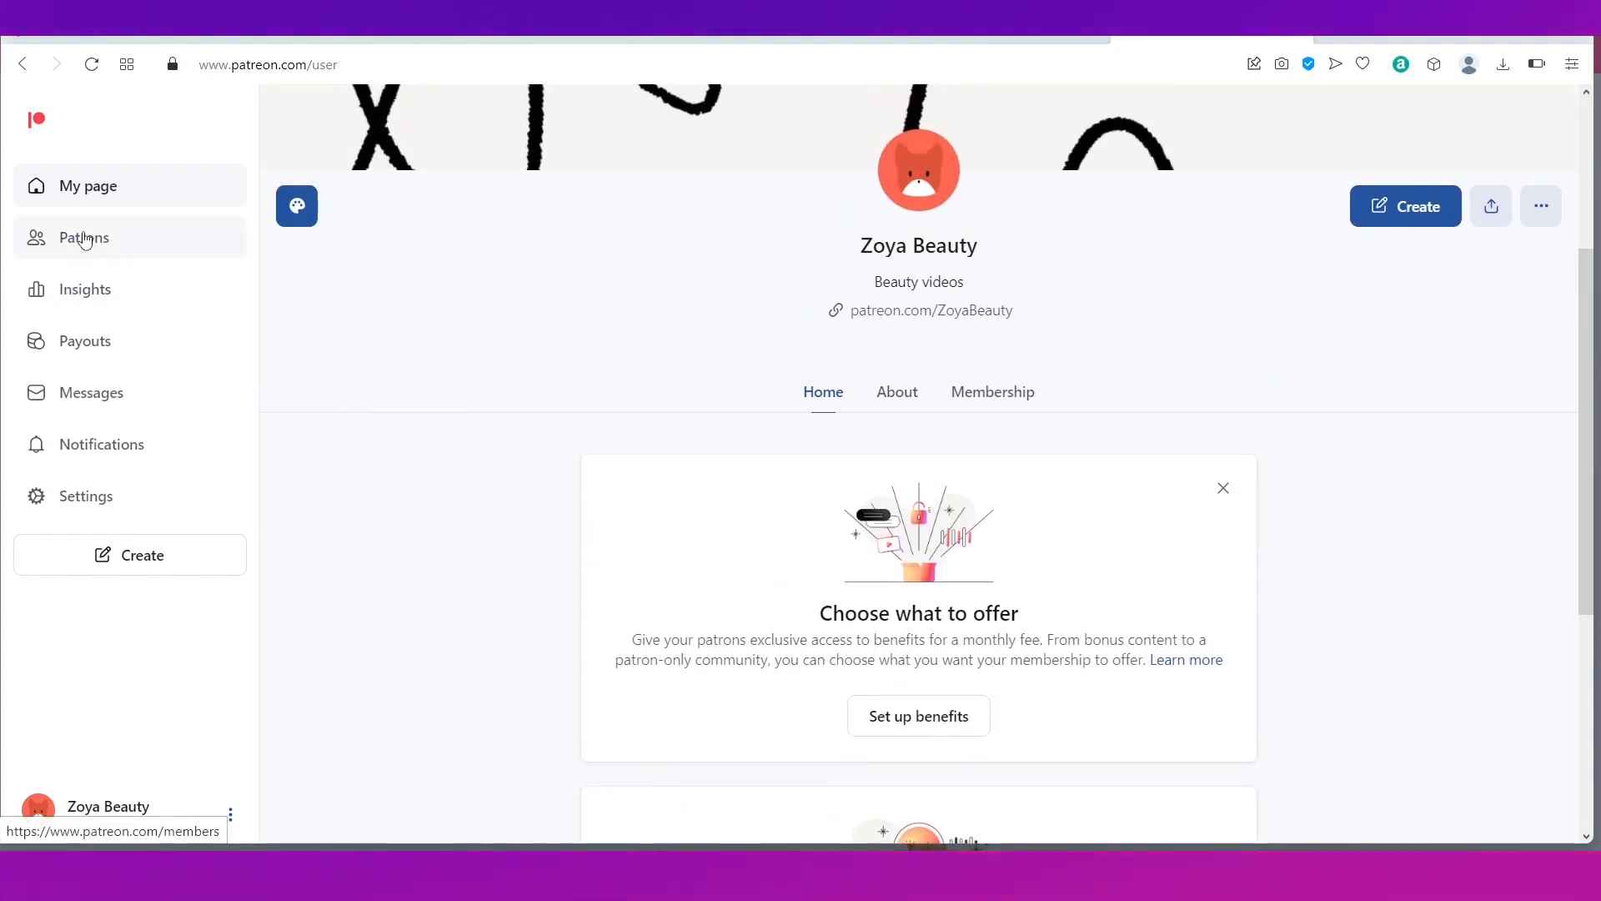
# Step: Browse the Patrons, Insights and Payouts sections ($0.00 to withdraw), ending on empty Notifications
pyautogui.click(84, 240)
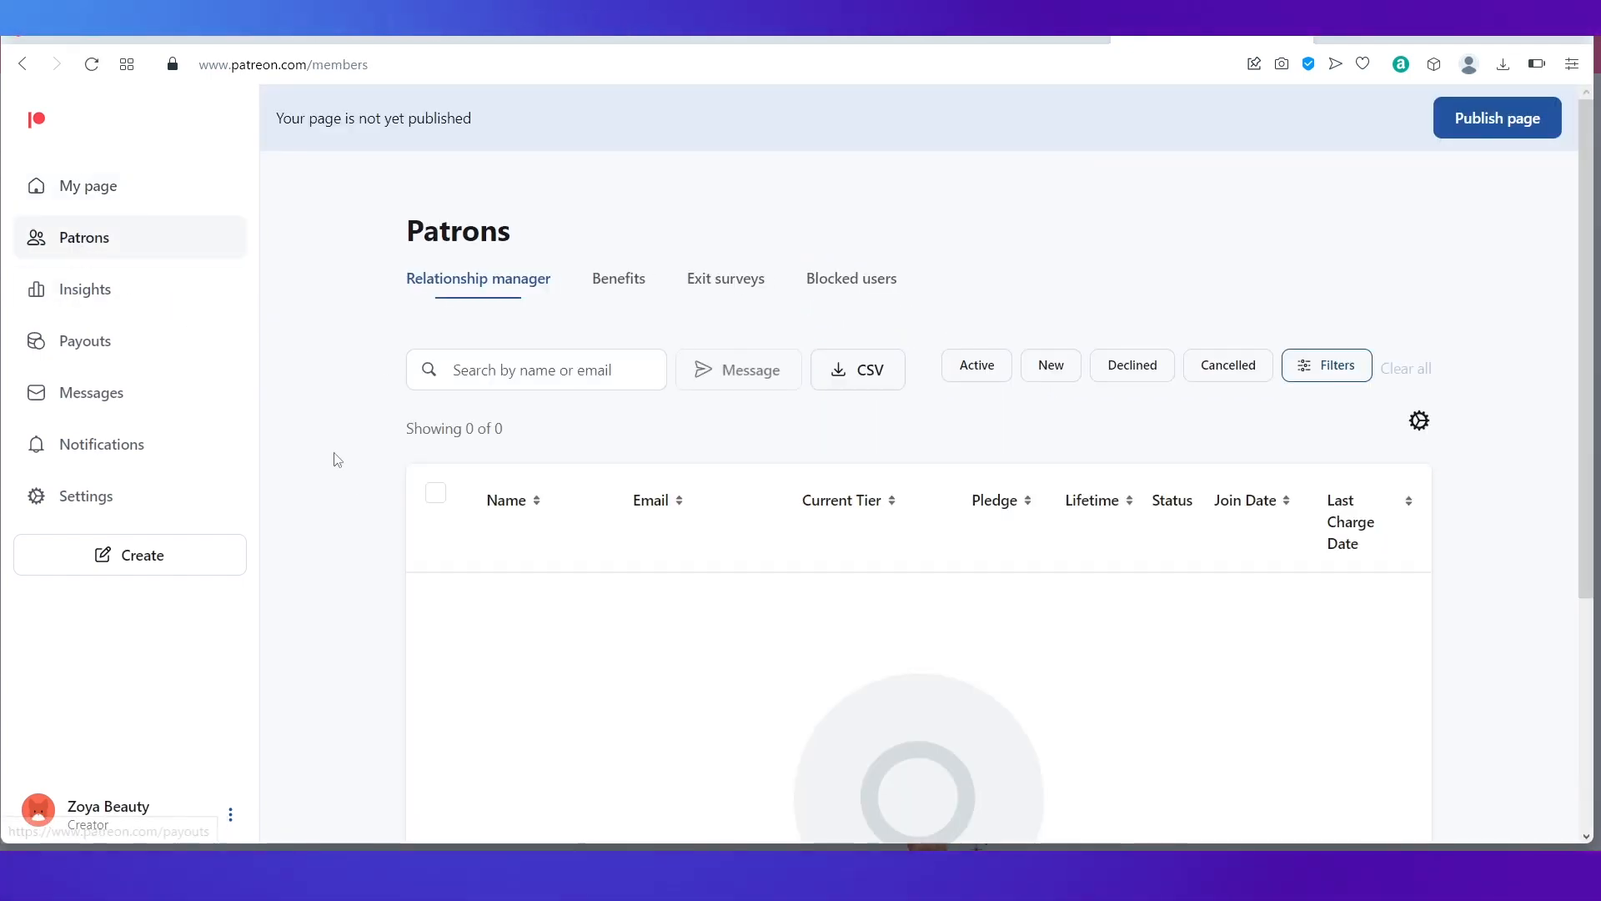
pyautogui.scroll(-4, 393, 526)
pyautogui.scroll(4, 393, 526)
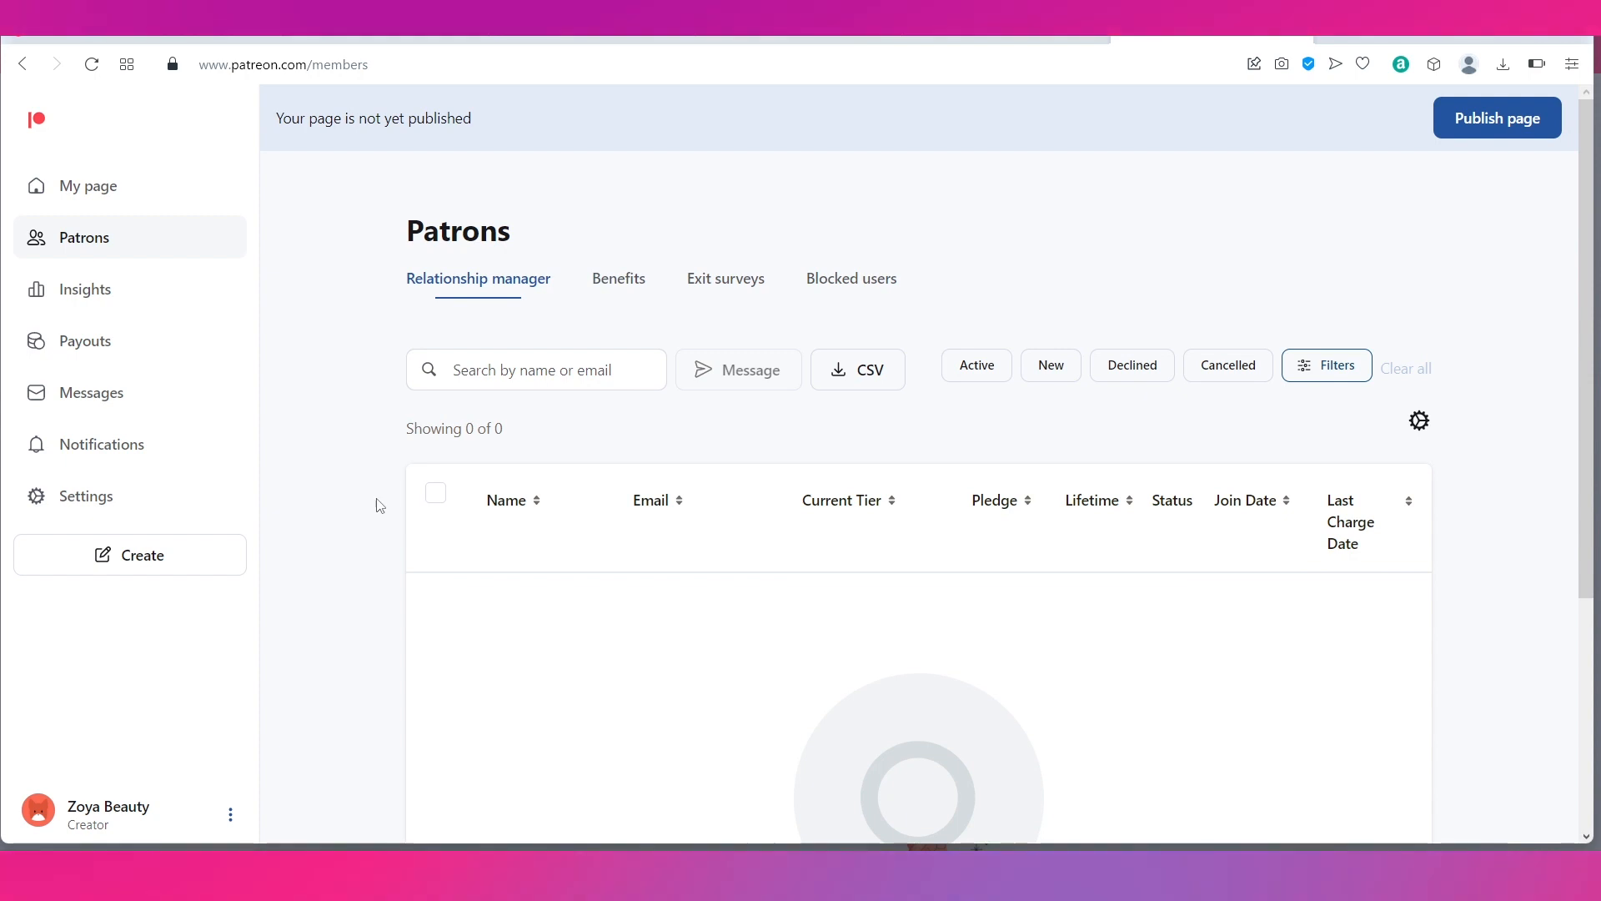
pyautogui.click(106, 311)
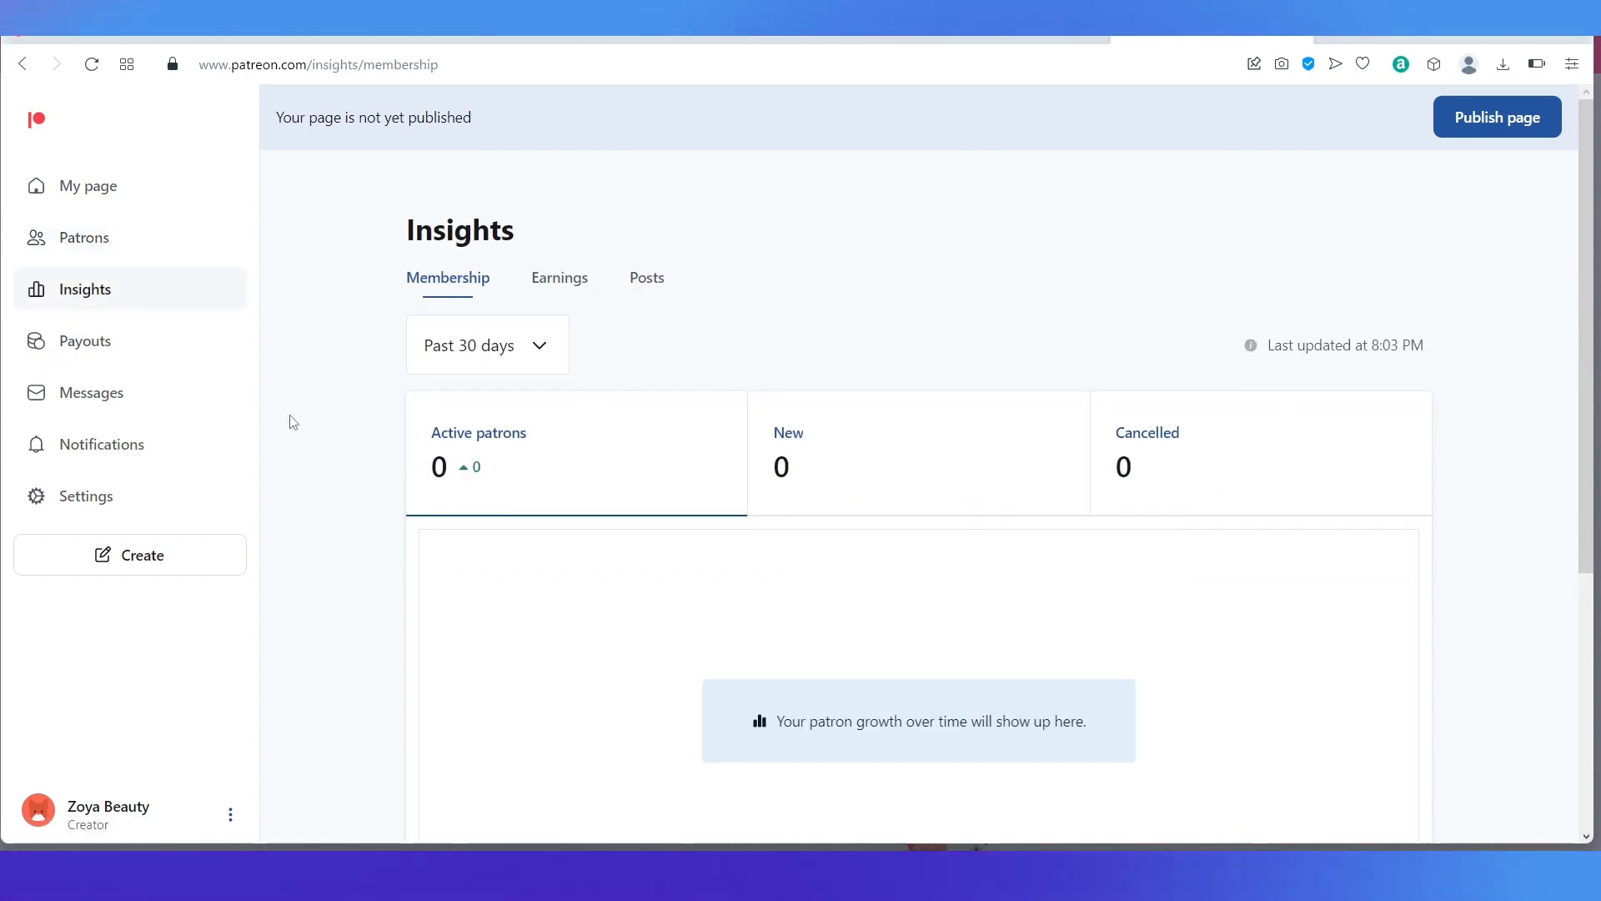
pyautogui.scroll(-4, 293, 422)
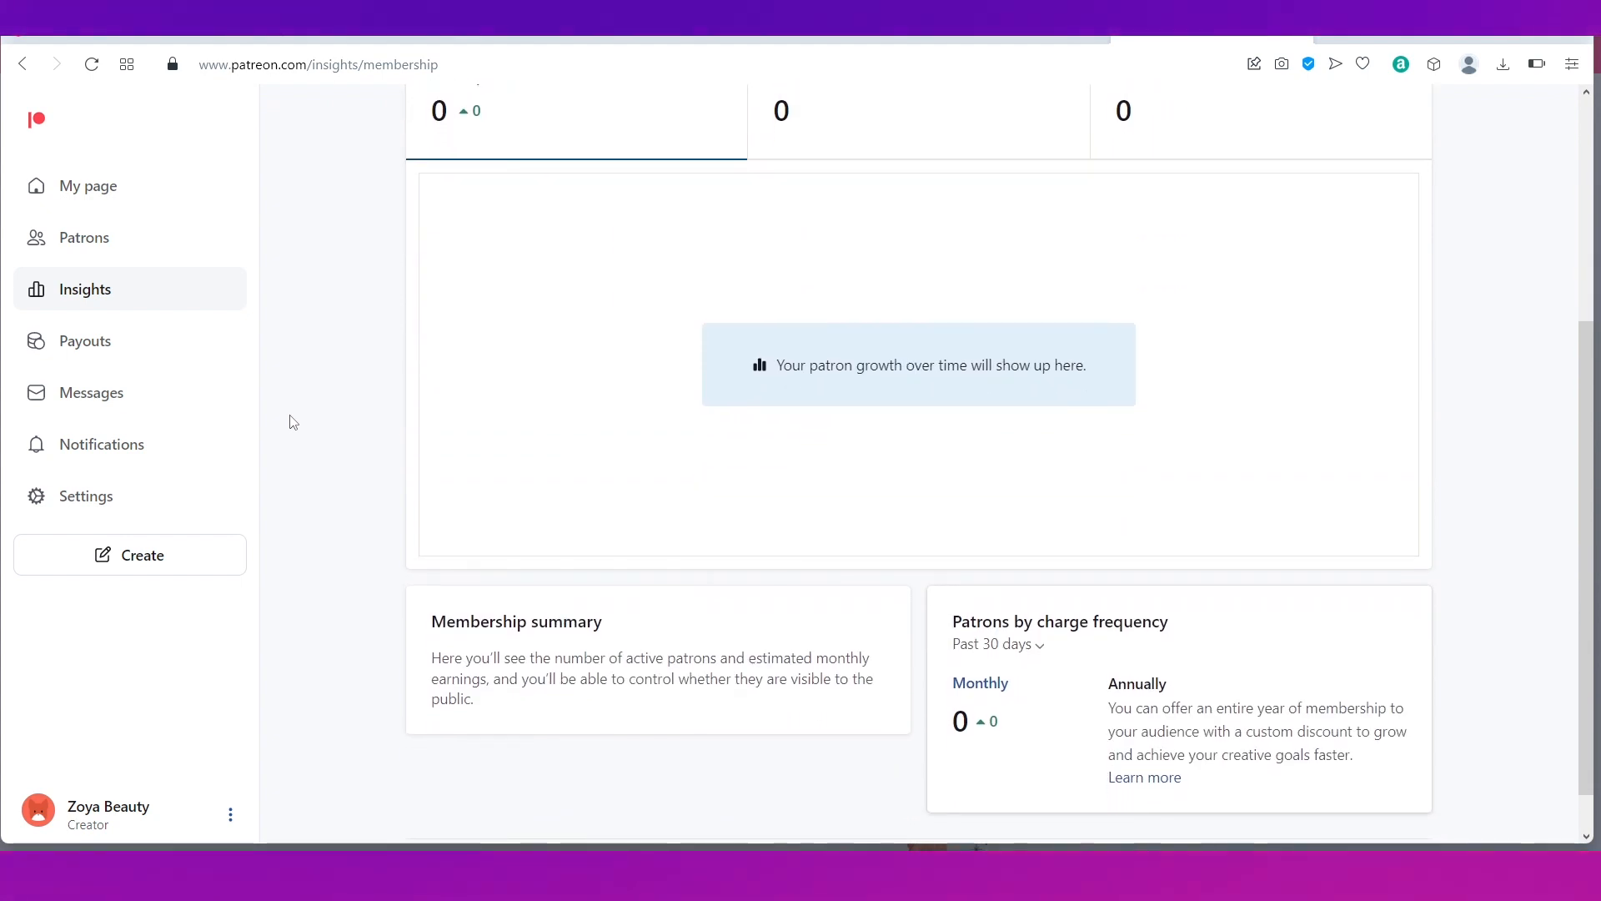
pyautogui.scroll(4, 294, 422)
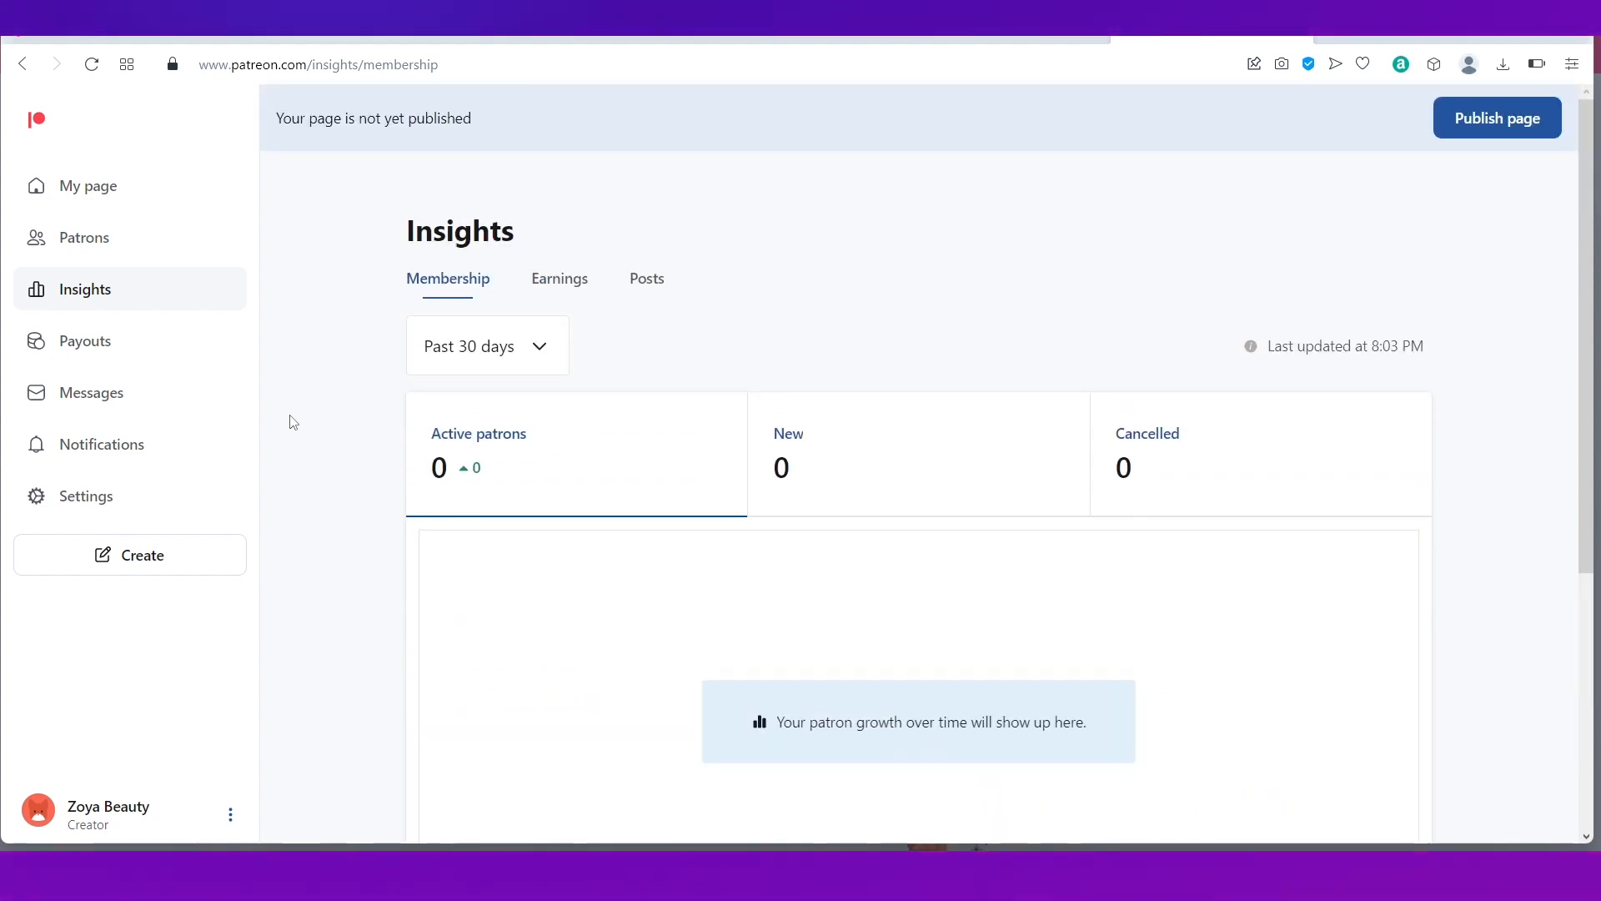
pyautogui.click(94, 350)
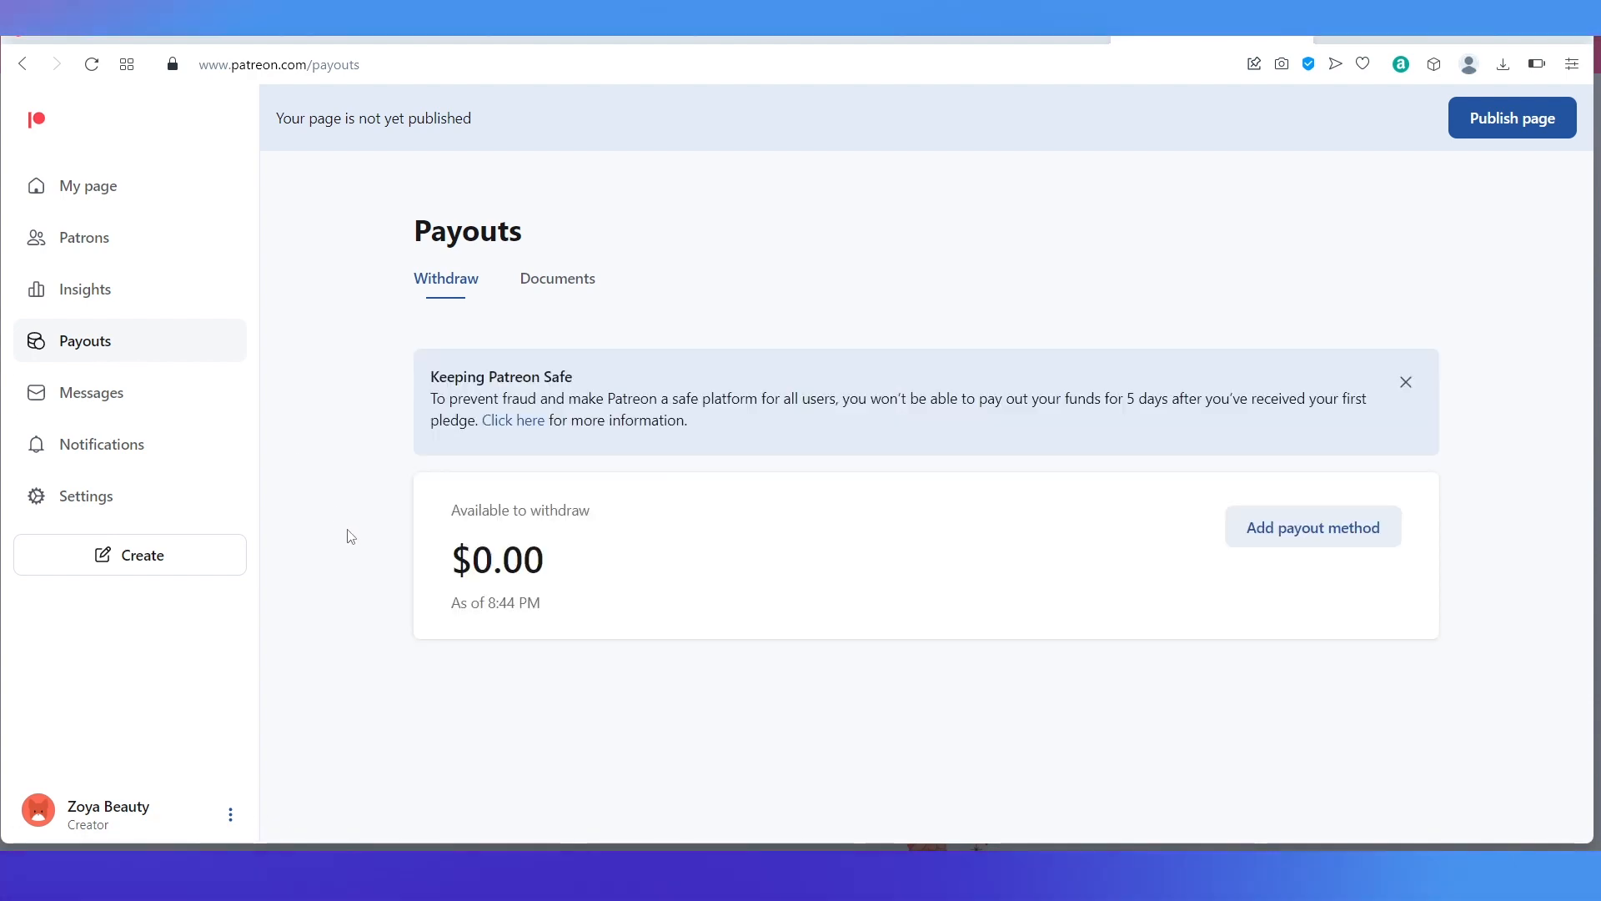
pyautogui.click(102, 411)
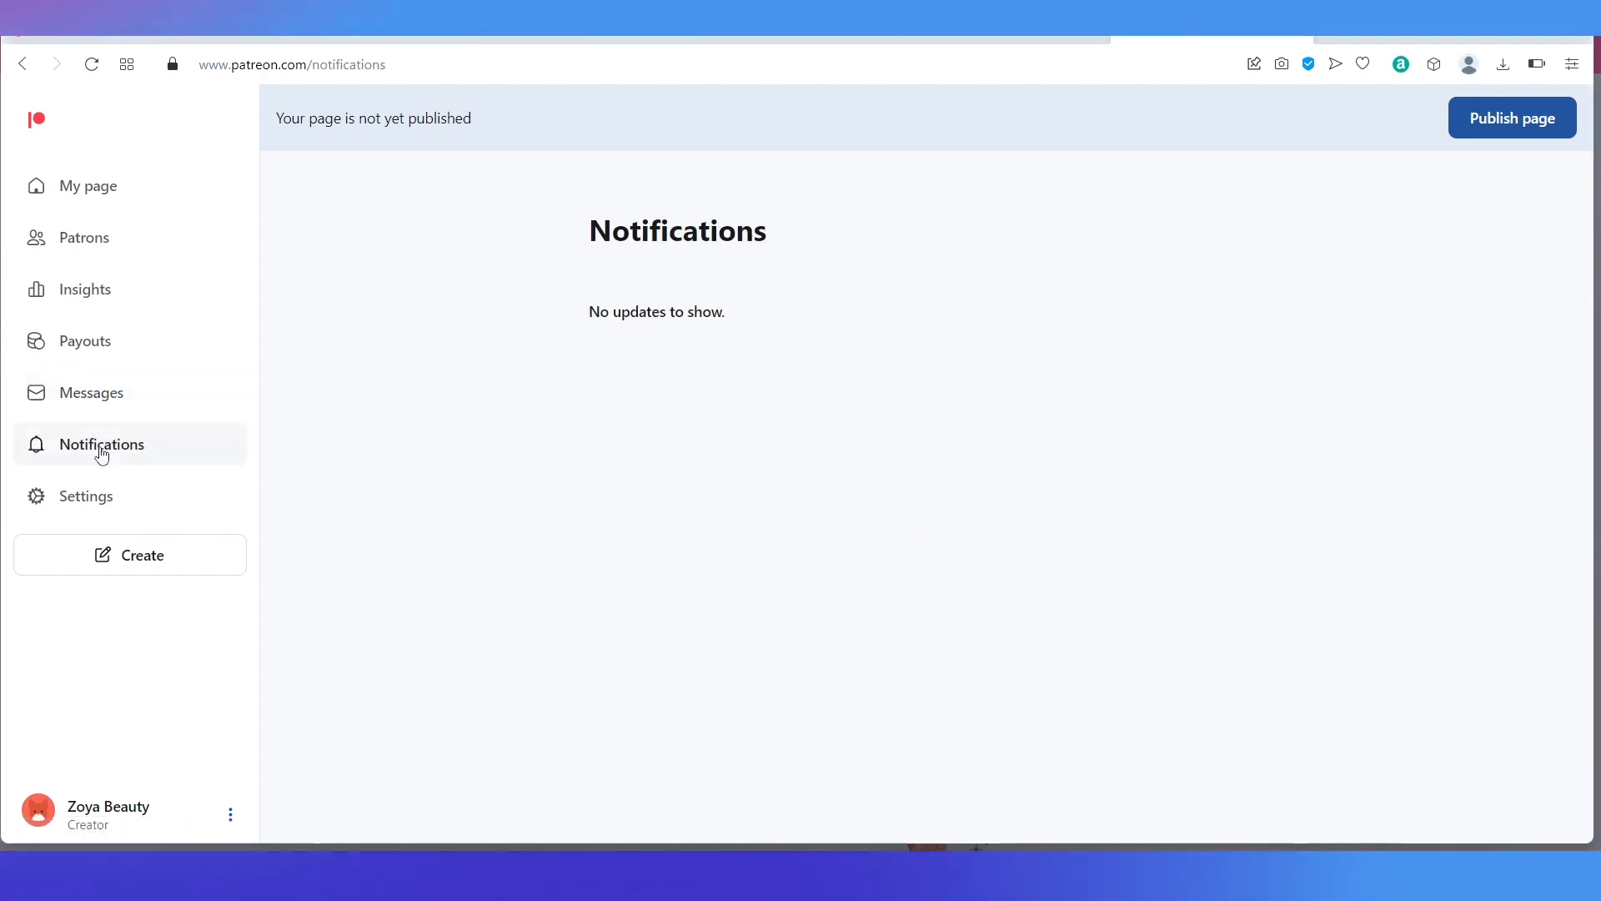
# Step: Review account Settings and the Pro plan at 8%, checking the account switcher without switching
pyautogui.click(105, 502)
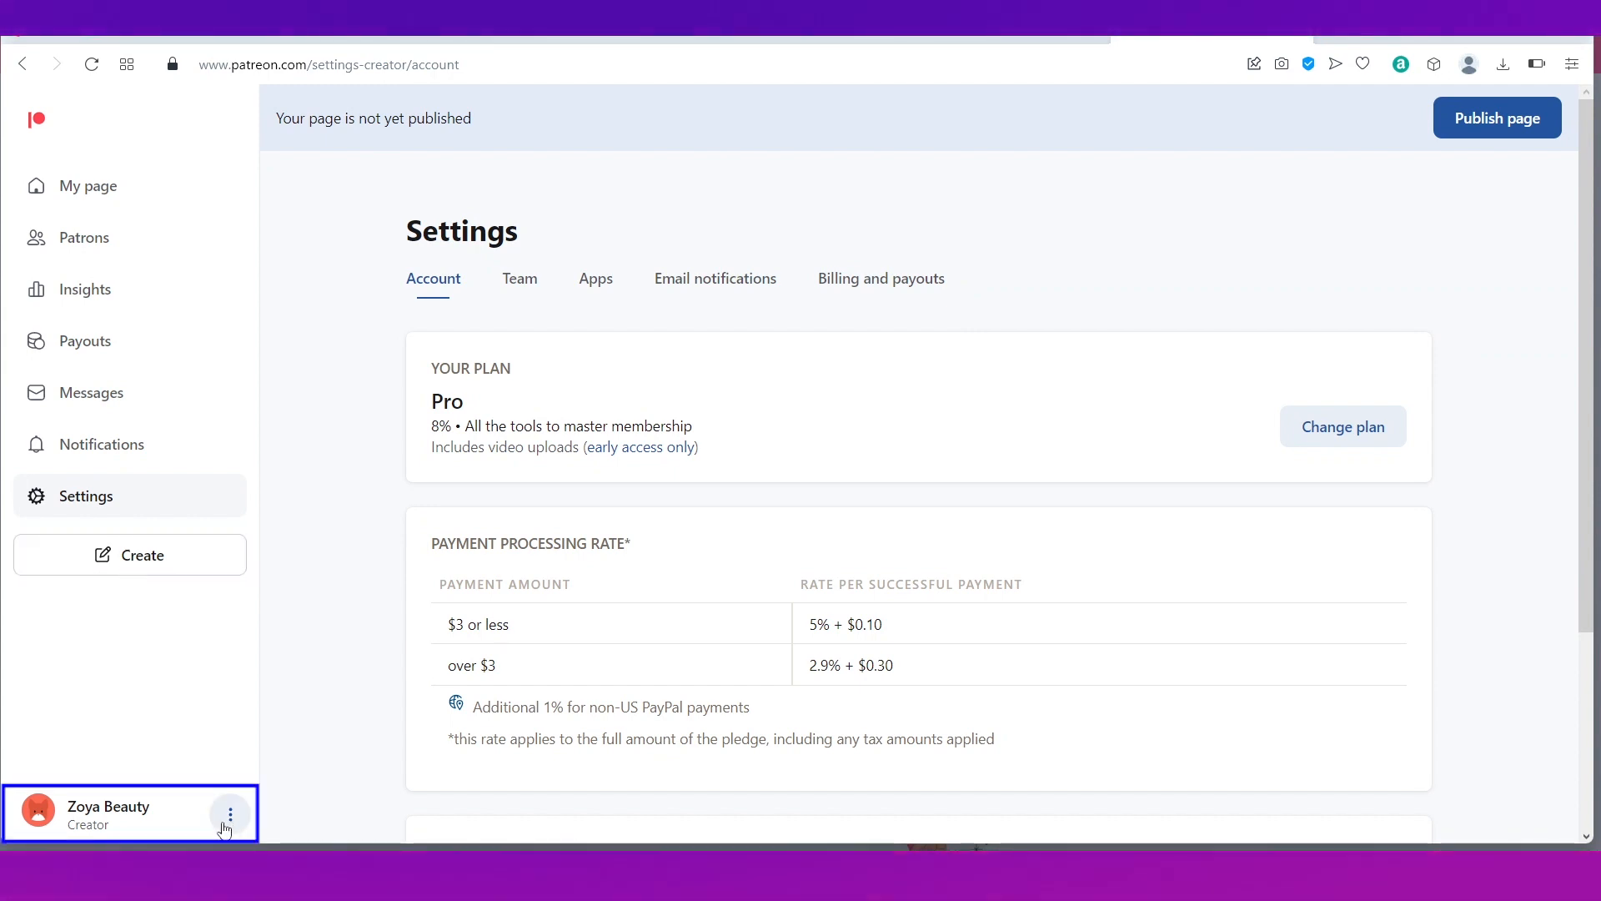
pyautogui.click(90, 814)
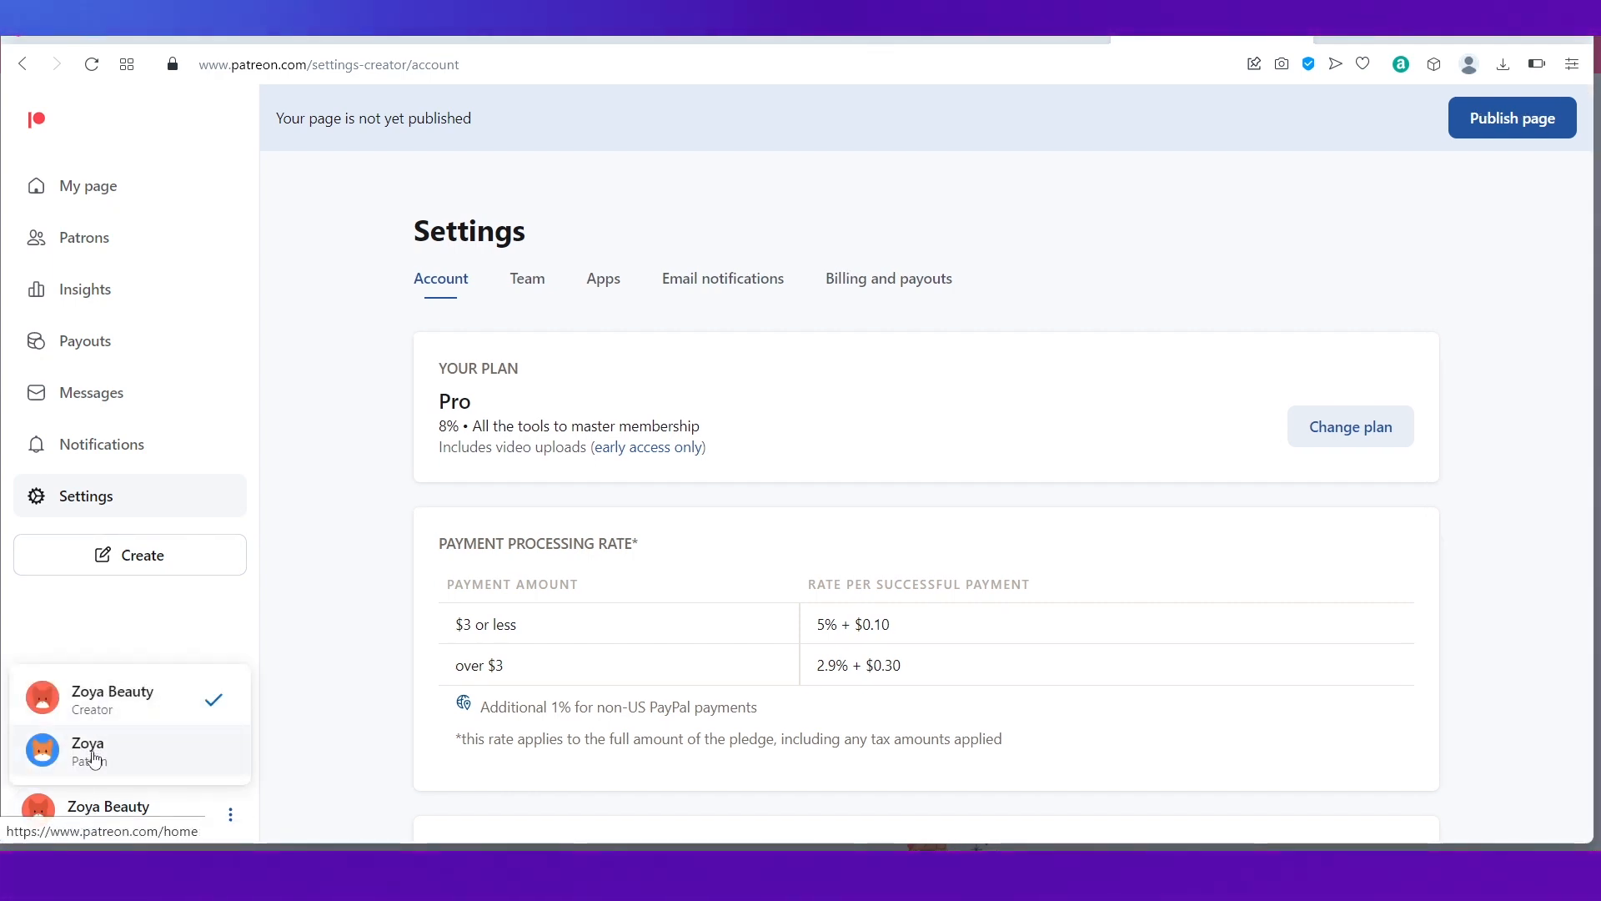
pyautogui.click(117, 623)
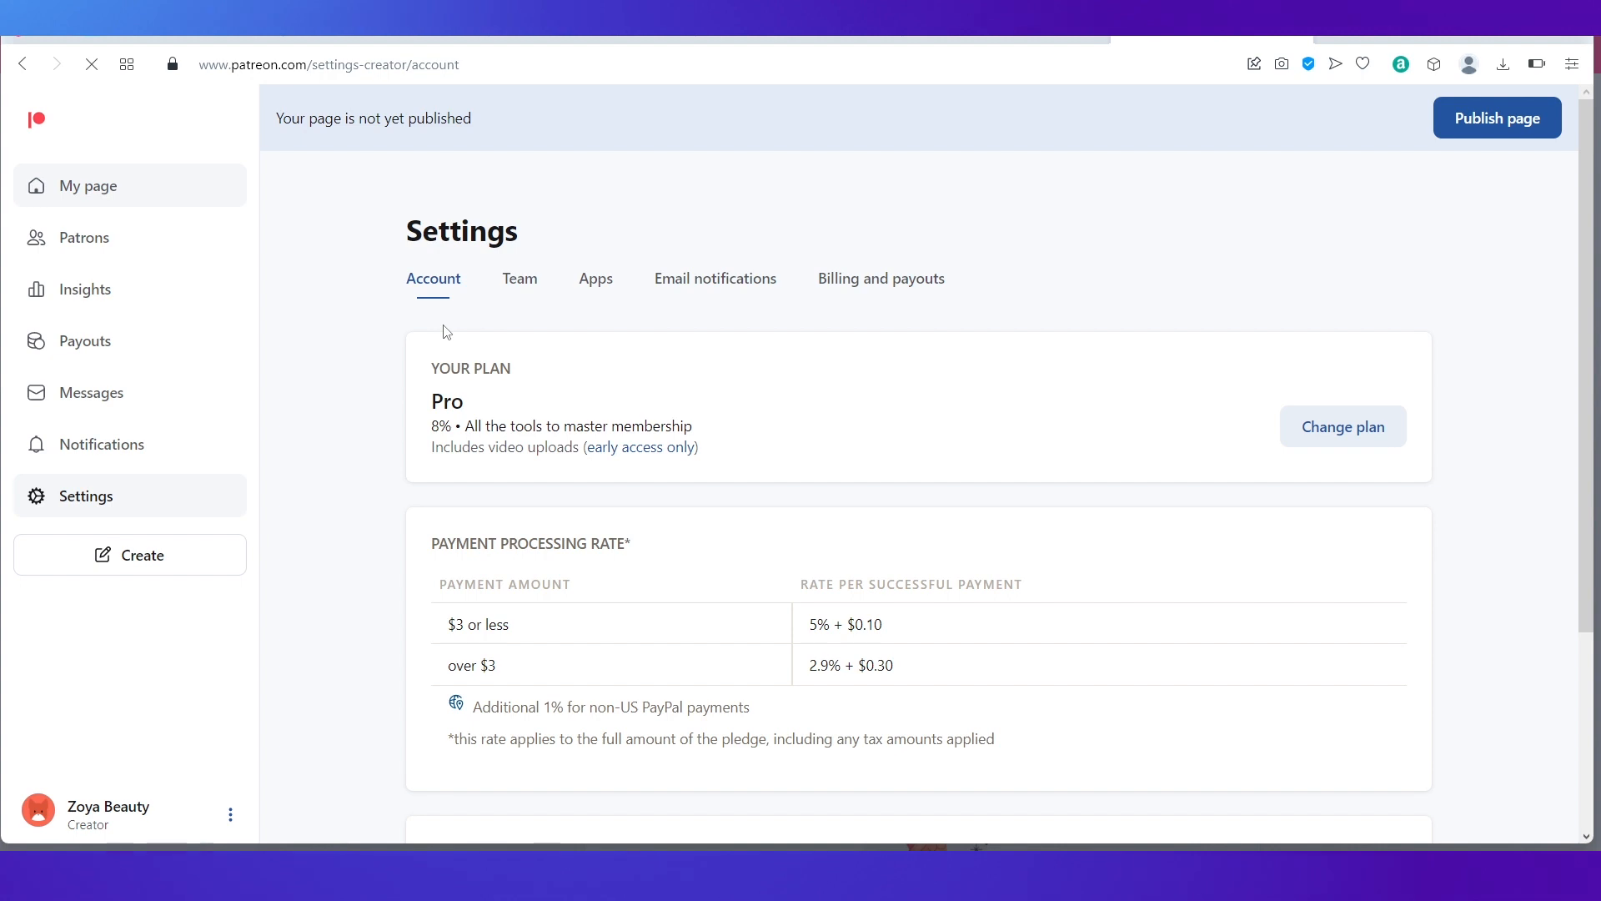
pyautogui.scroll(-4, 957, 622)
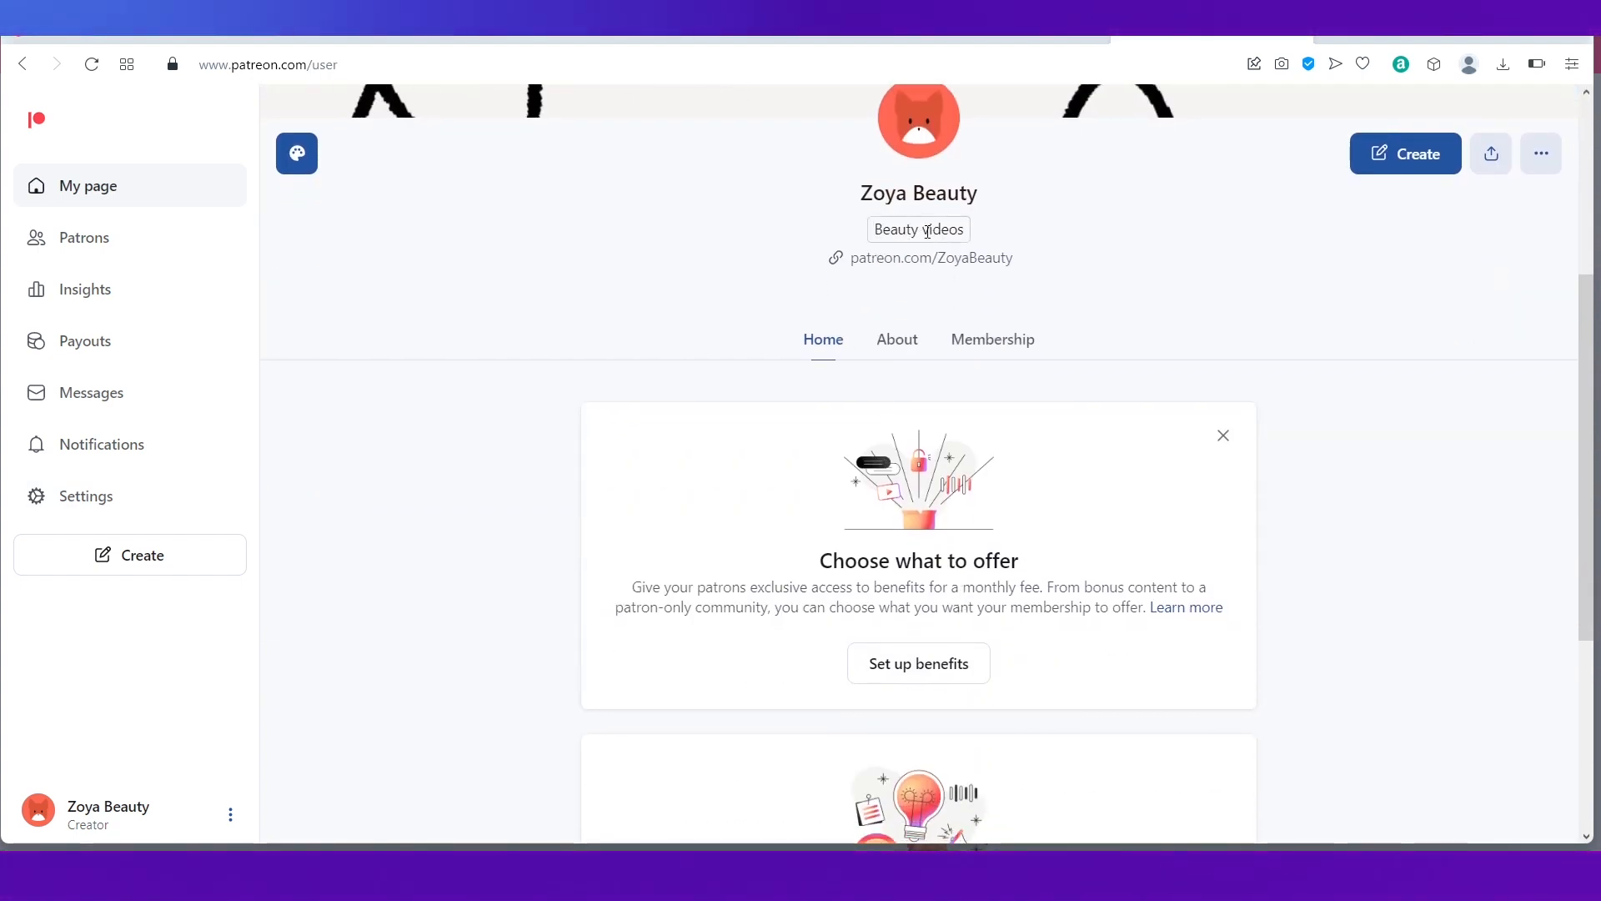
# Step: Fill in the new tier: name '1st level', $10 monthly, description 'Welcome to the family!'
pyautogui.scroll(-2, 868, 517)
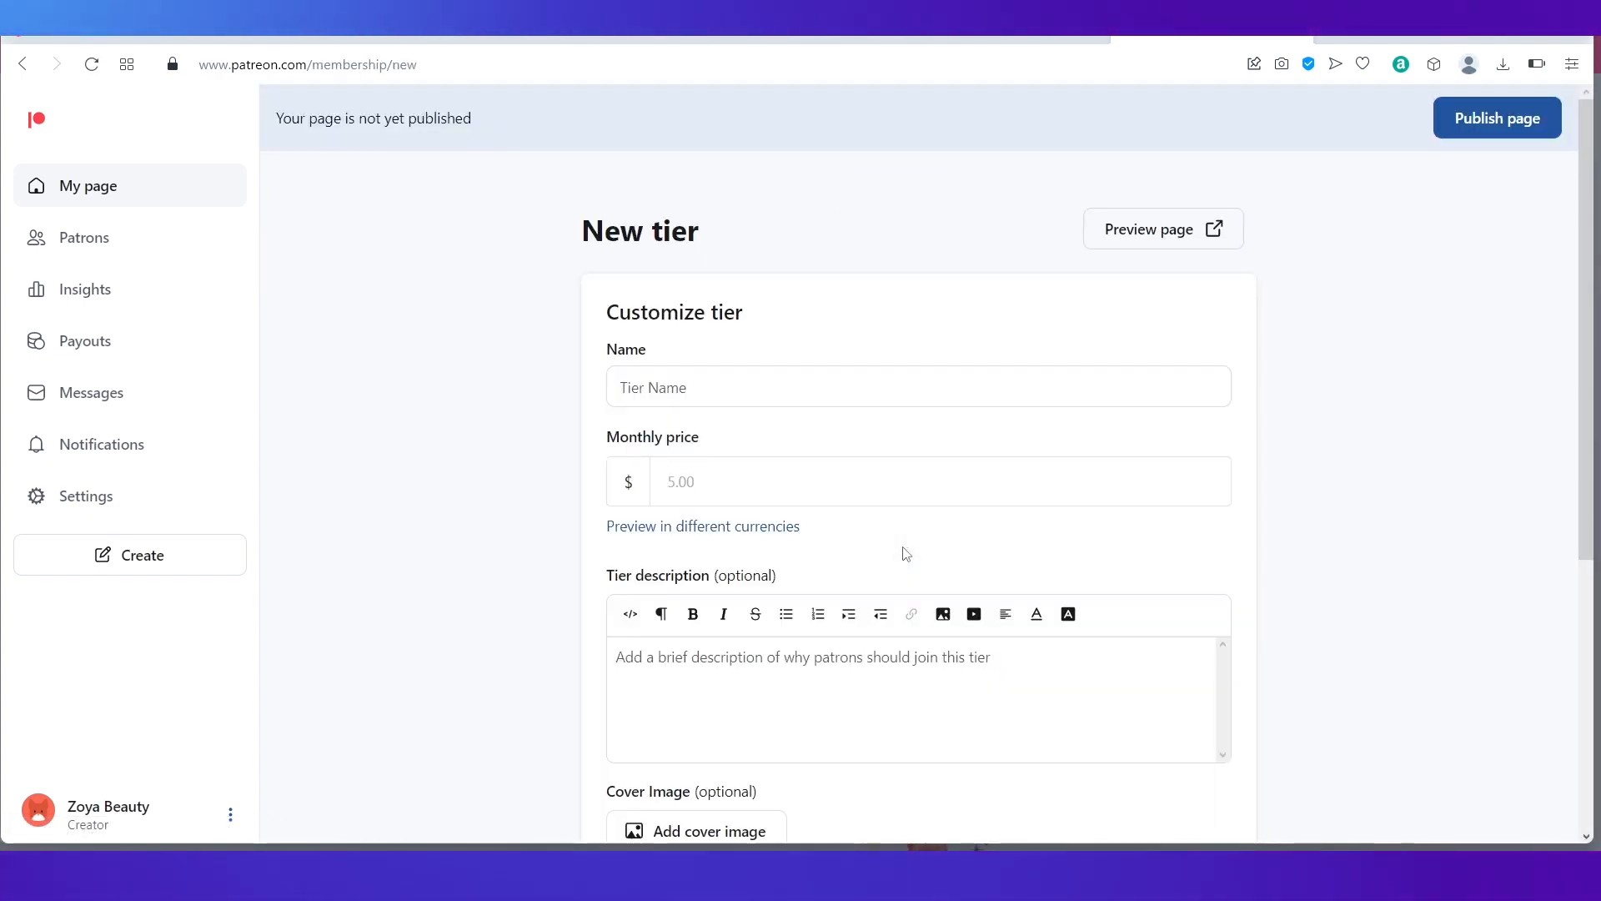
pyautogui.click(690, 384)
pyautogui.write('1st level')
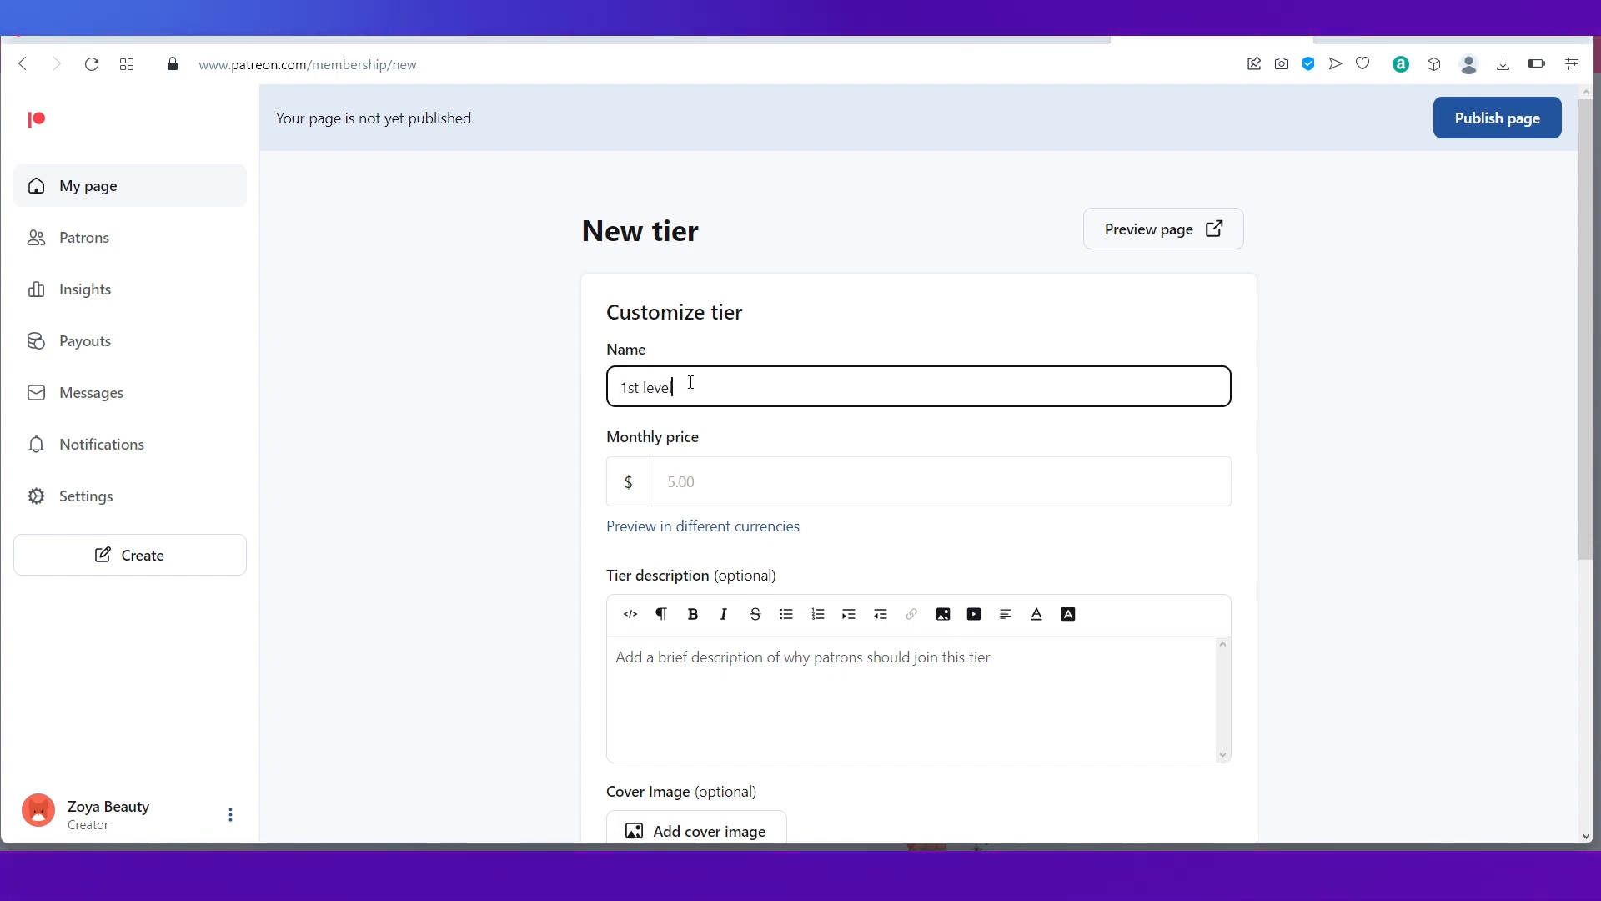
pyautogui.click(680, 482)
pyautogui.write('10')
pyautogui.scroll(-2, 741, 551)
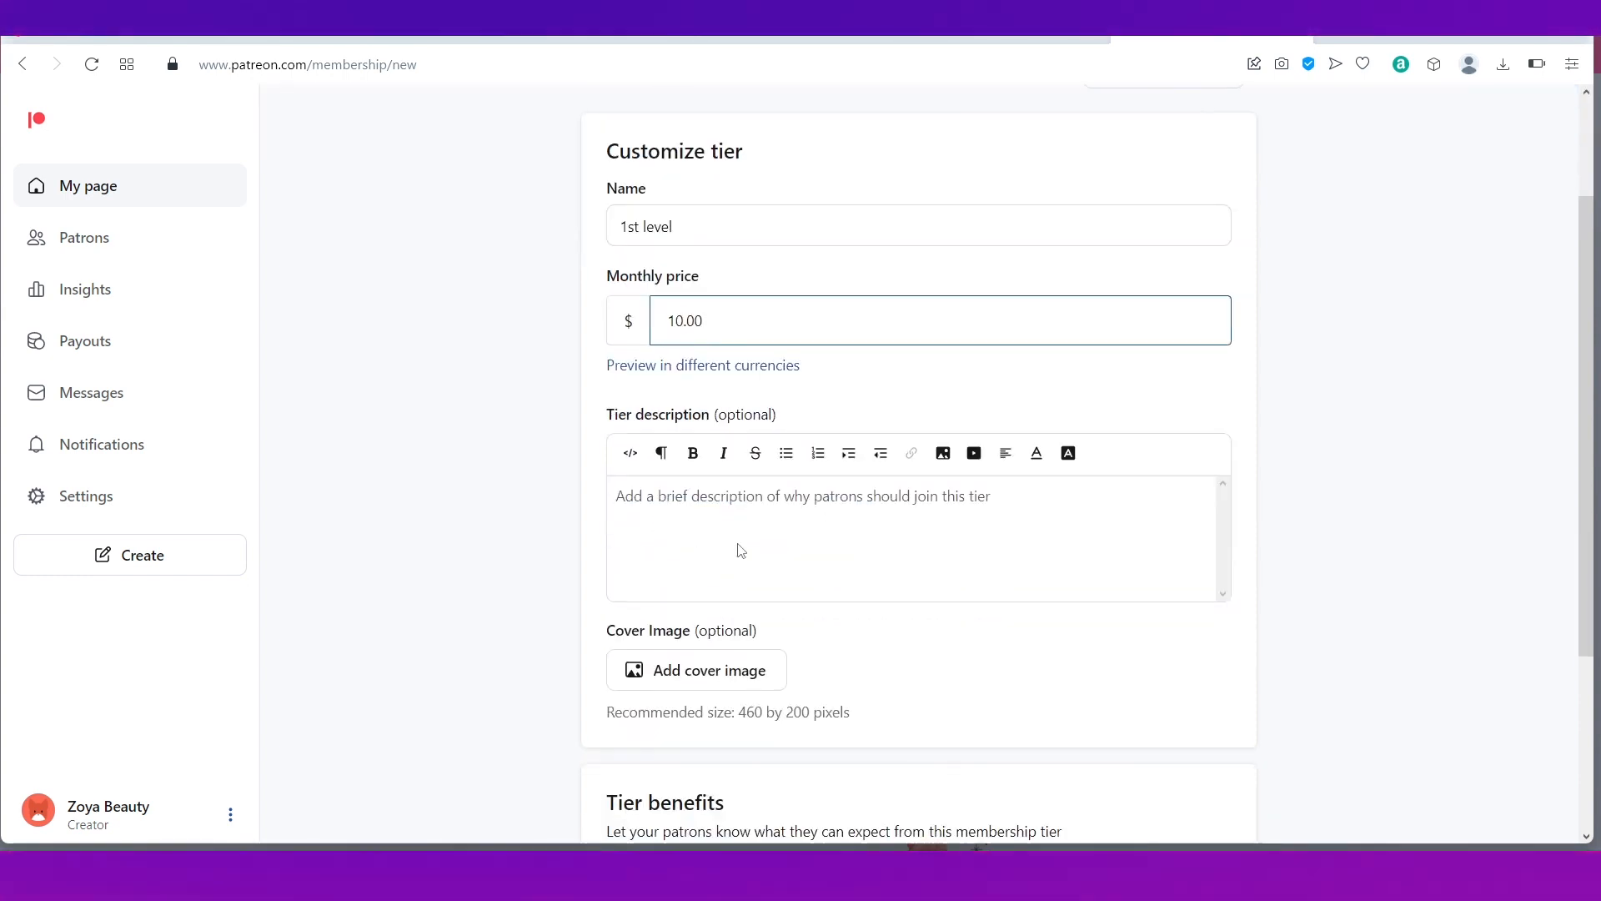
pyautogui.click(697, 501)
pyautogui.write('Welc')
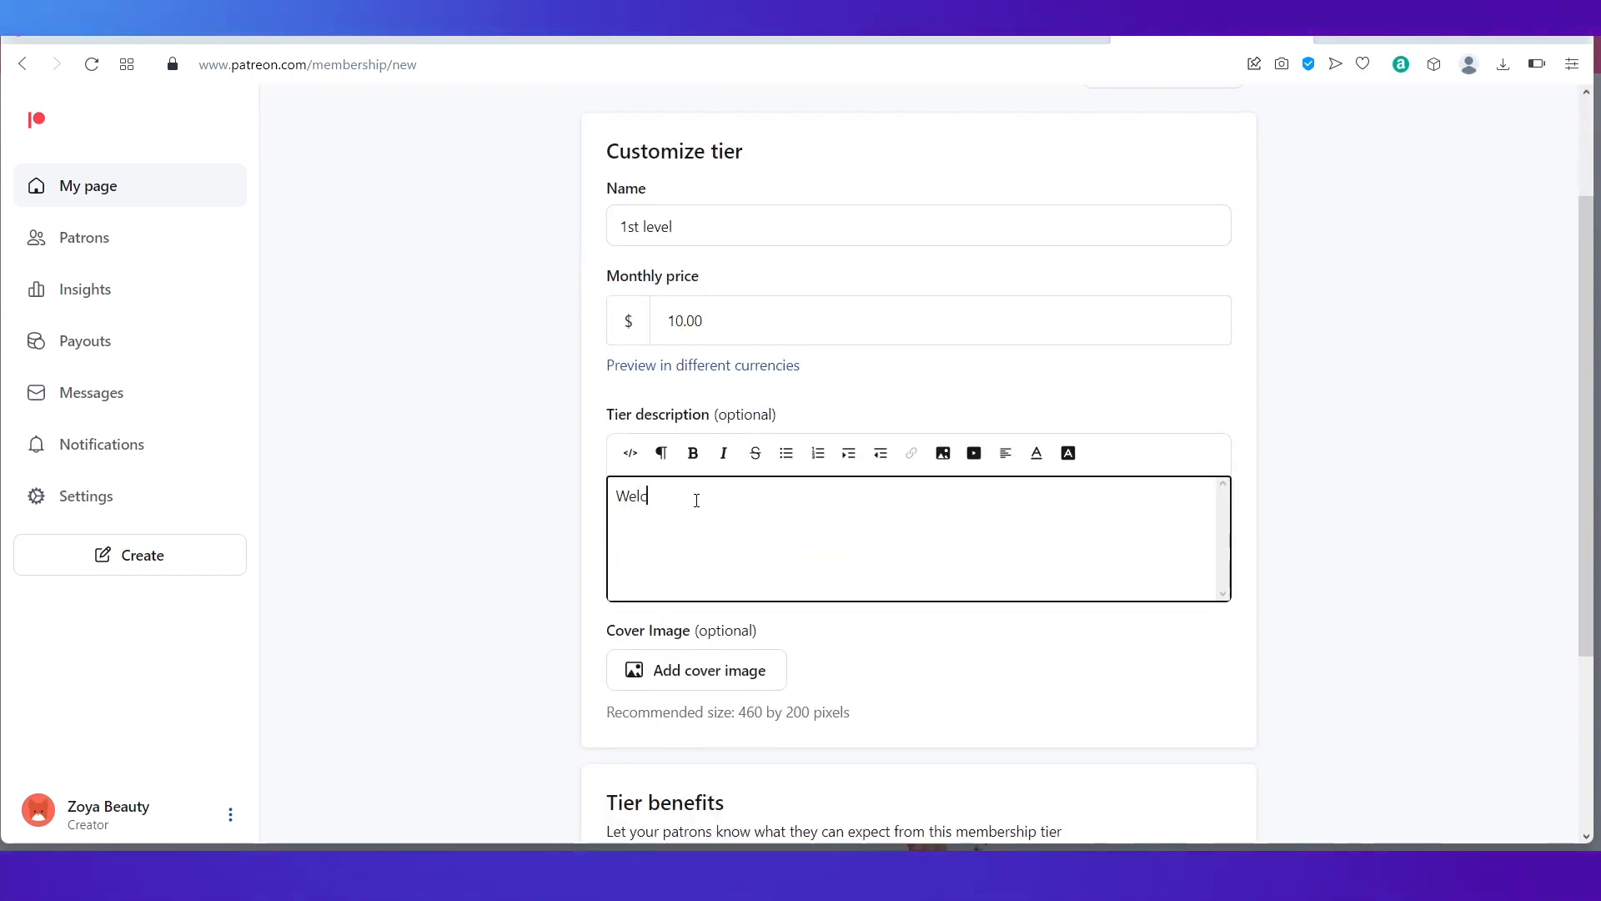
pyautogui.write('ome to the ')
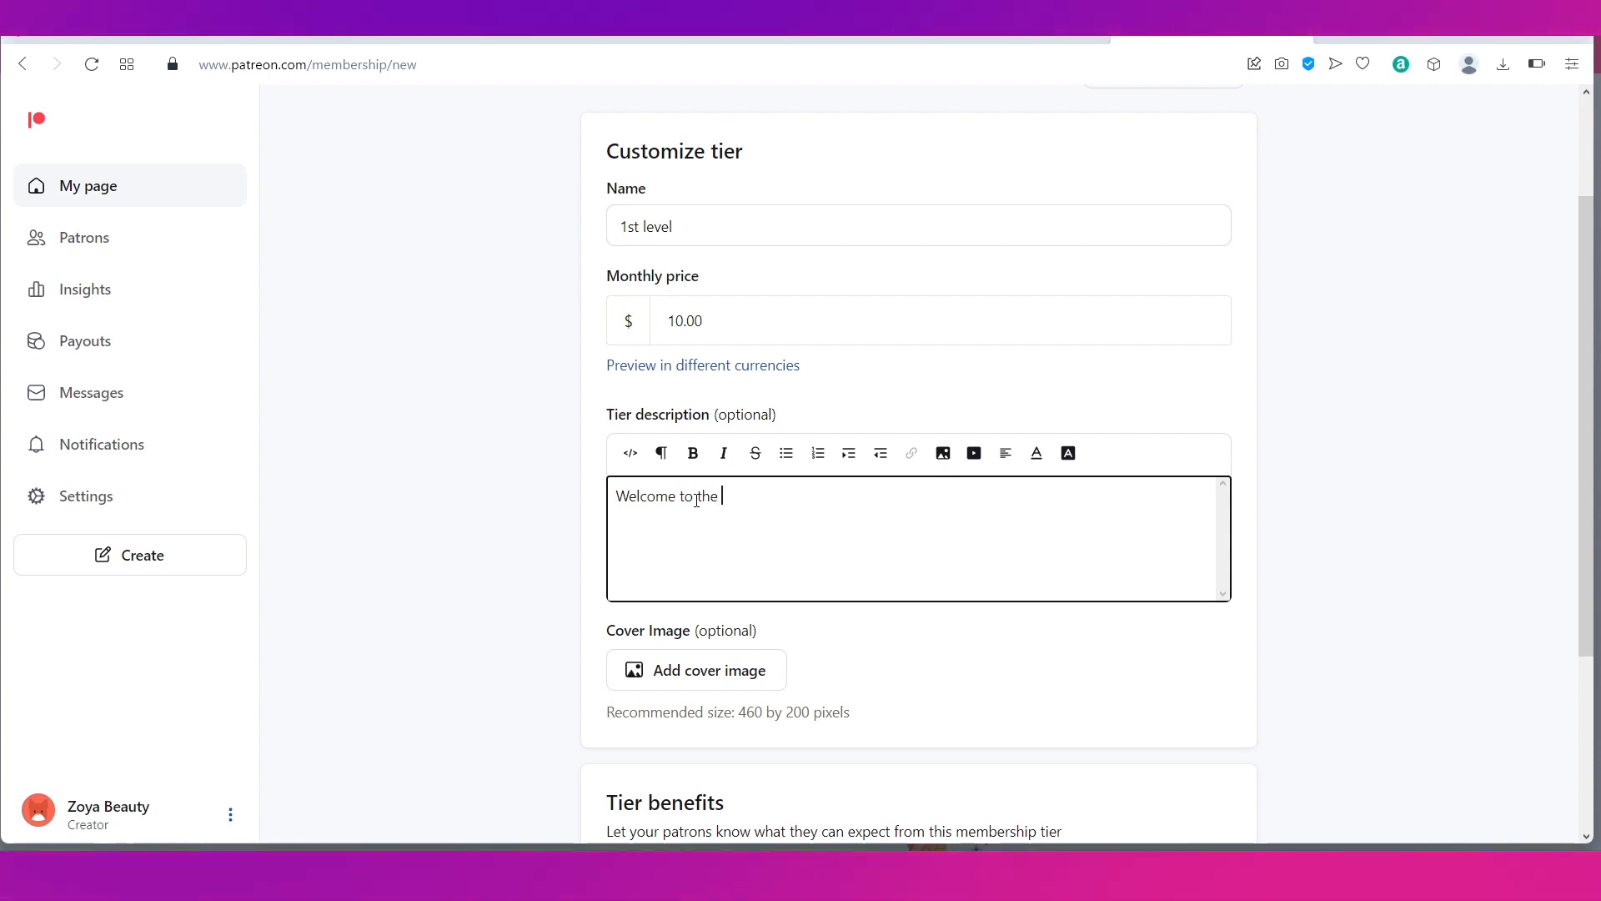
pyautogui.write('f')
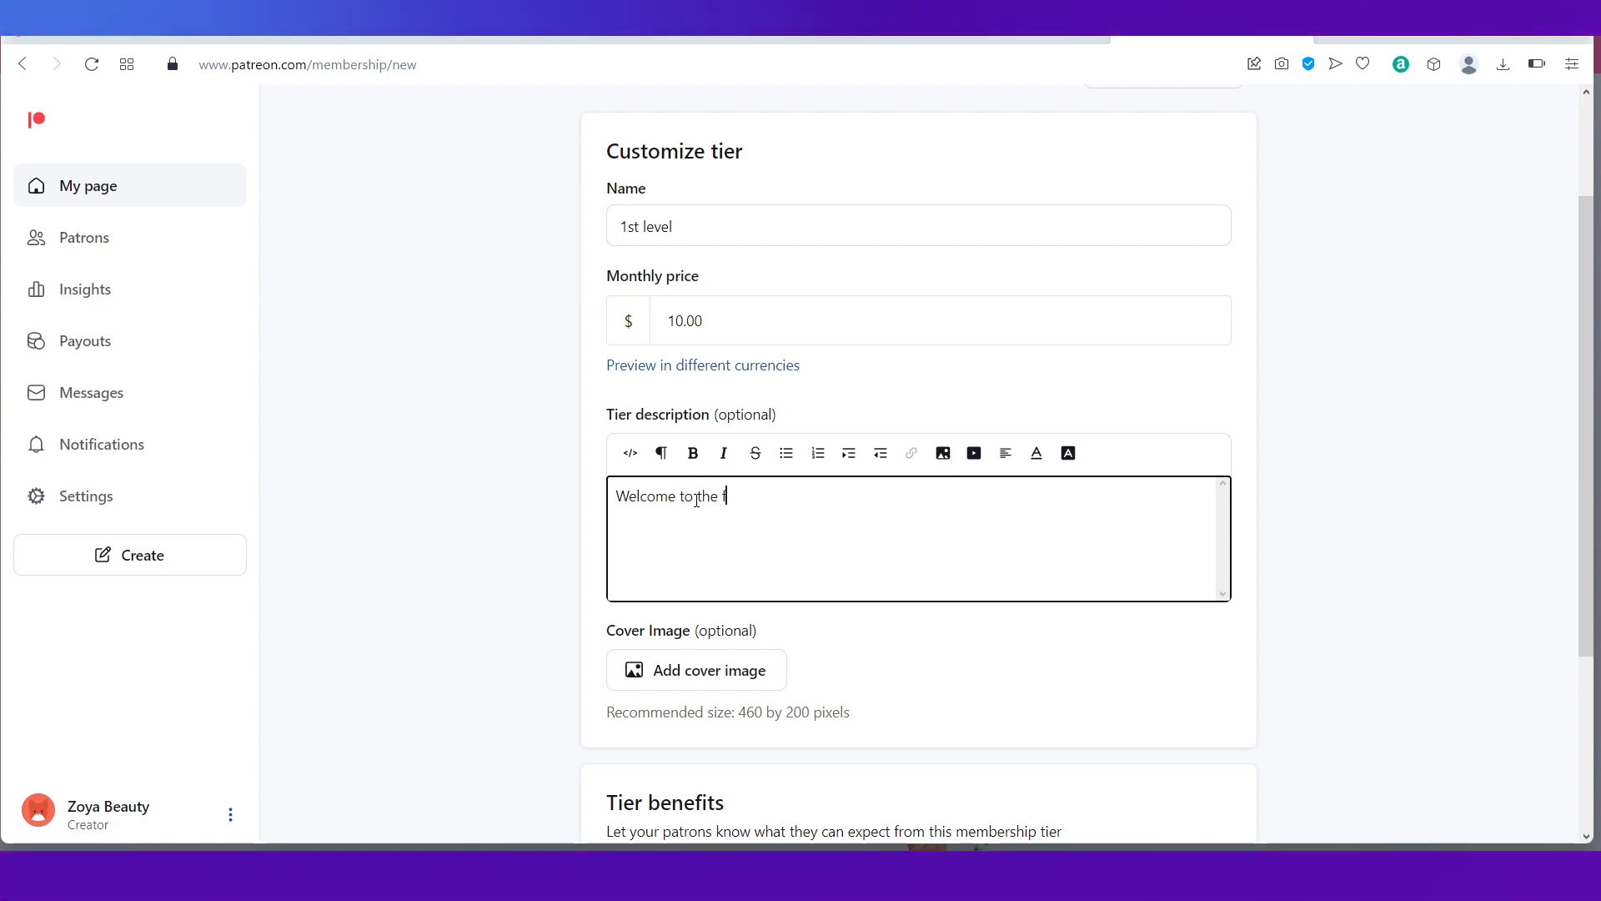
pyautogui.write('amily!')
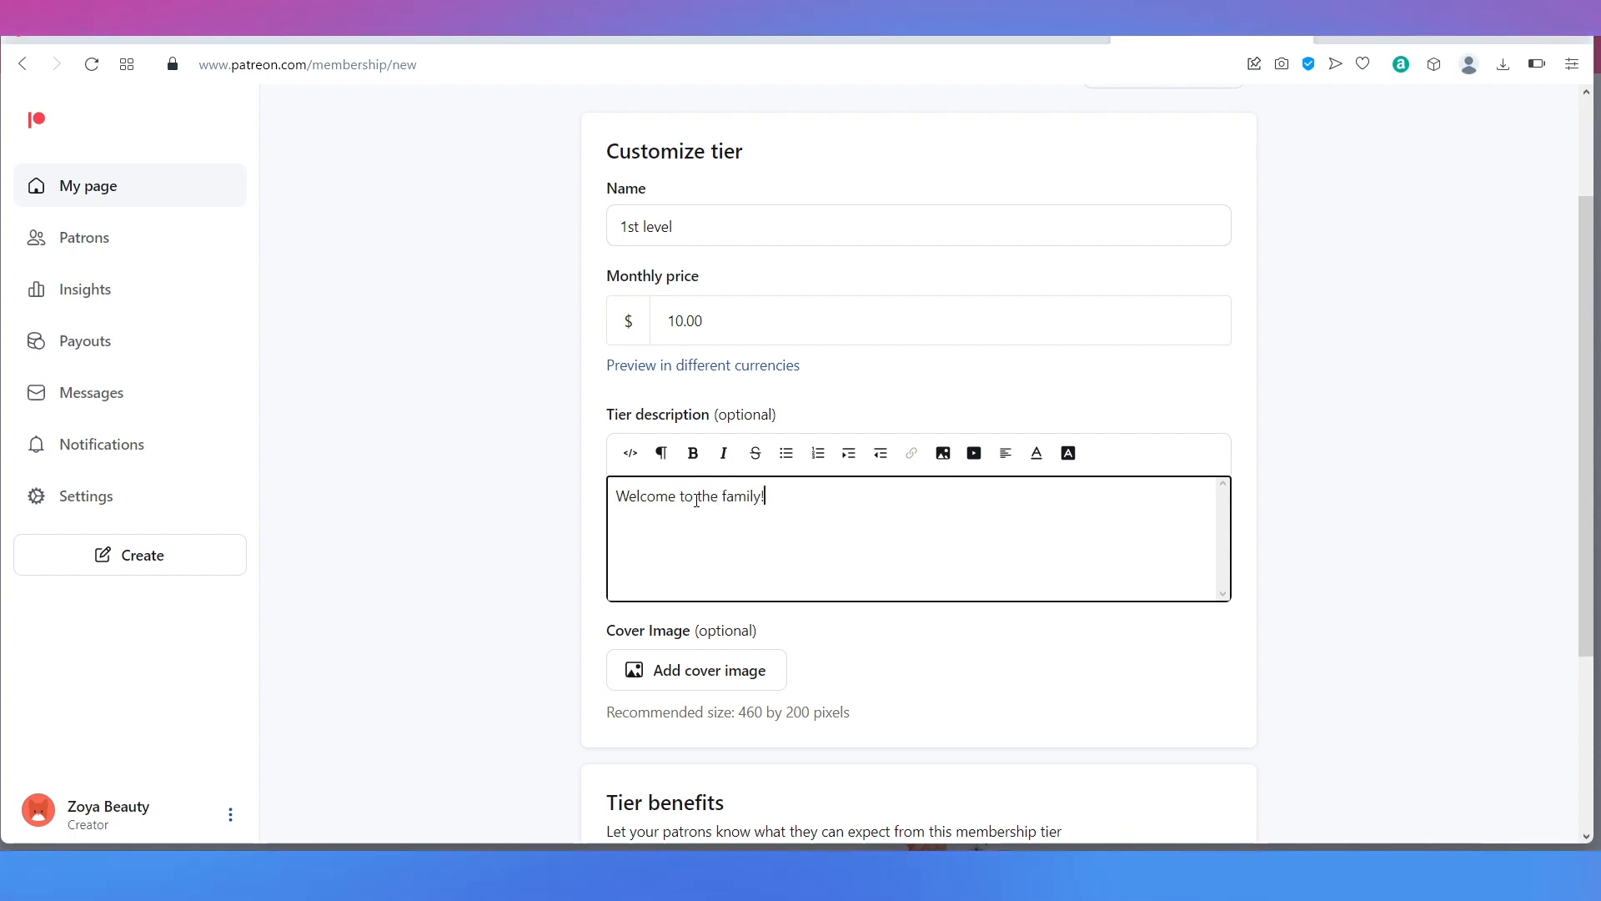
pyautogui.scroll(-3, 740, 573)
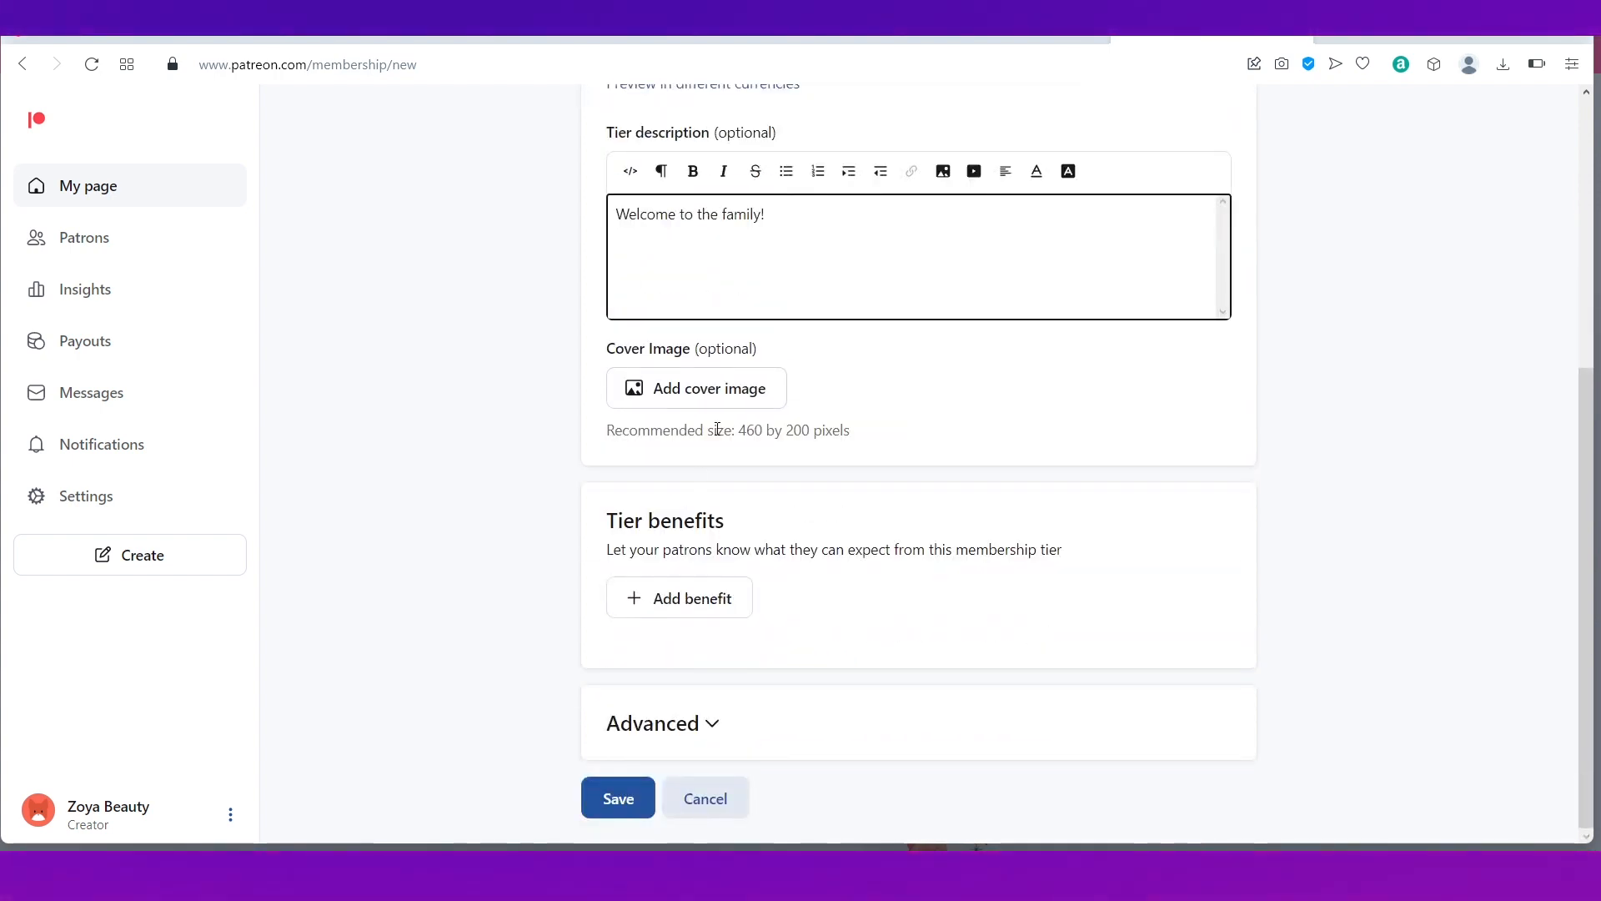
pyautogui.click(697, 607)
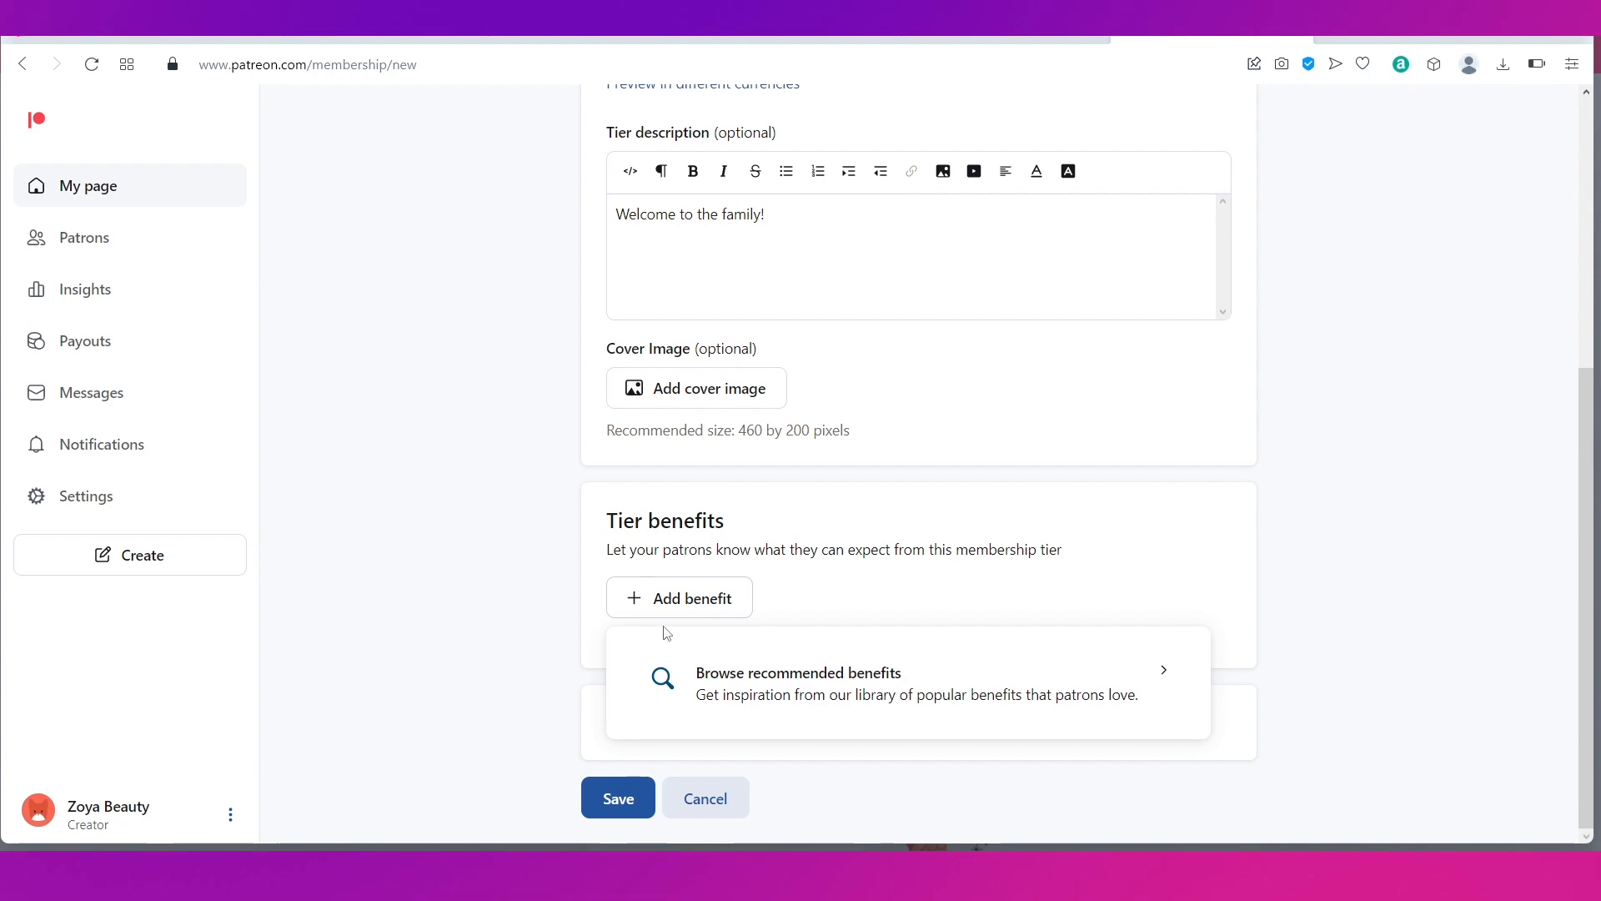
# Step: Add the 'Ad-free content' benefit to the 1st level tier and save it
pyautogui.click(523, 643)
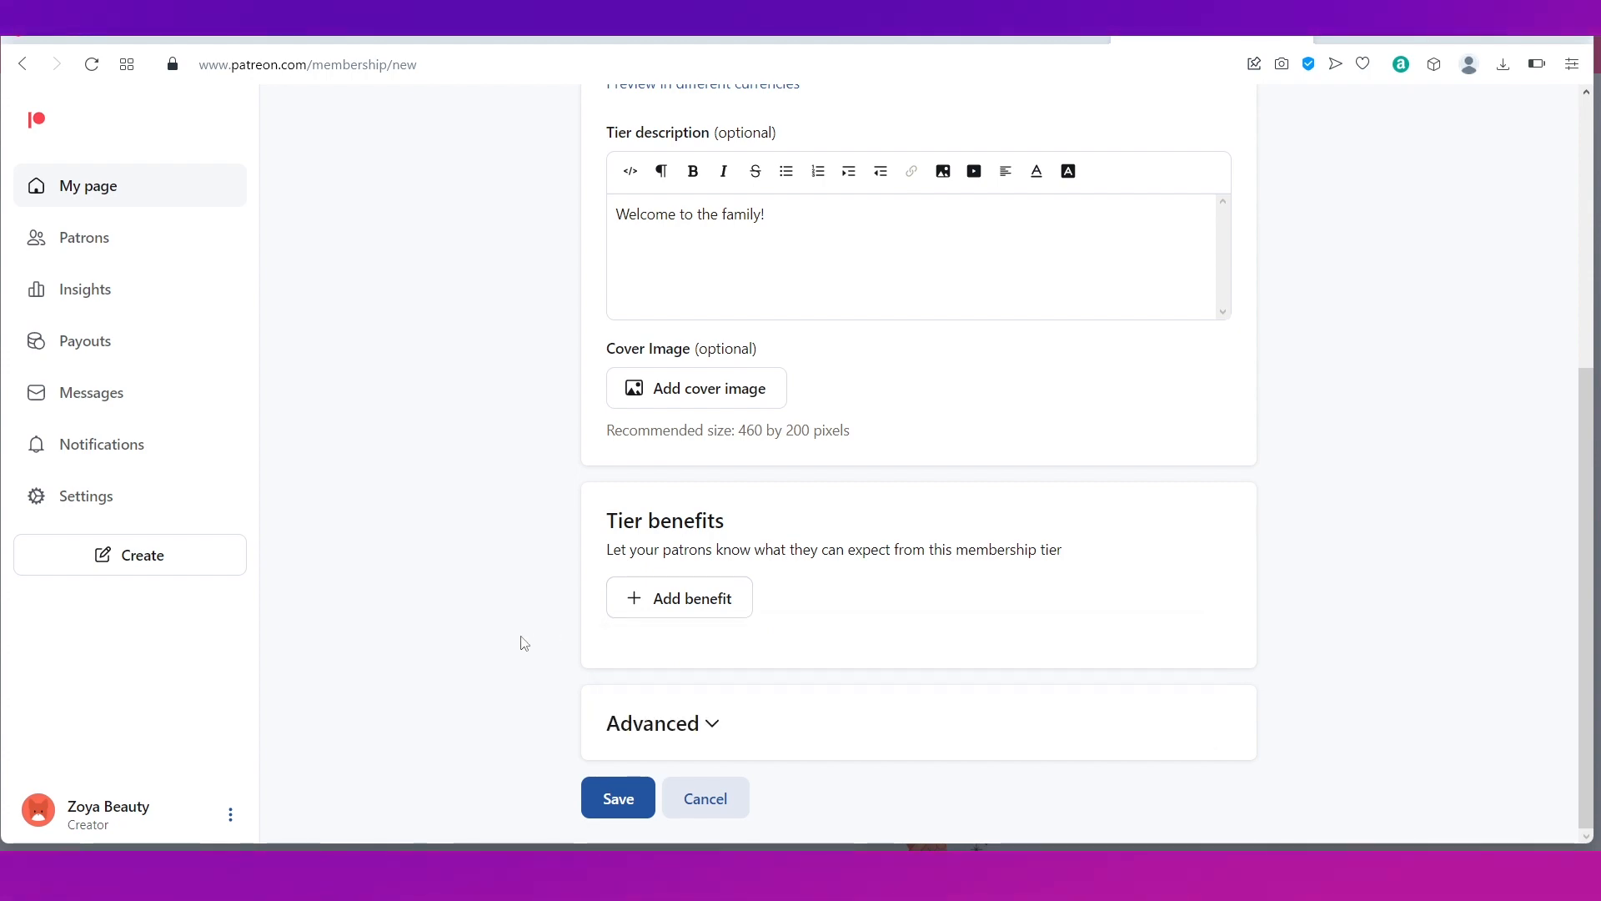
pyautogui.click(653, 599)
pyautogui.click(807, 672)
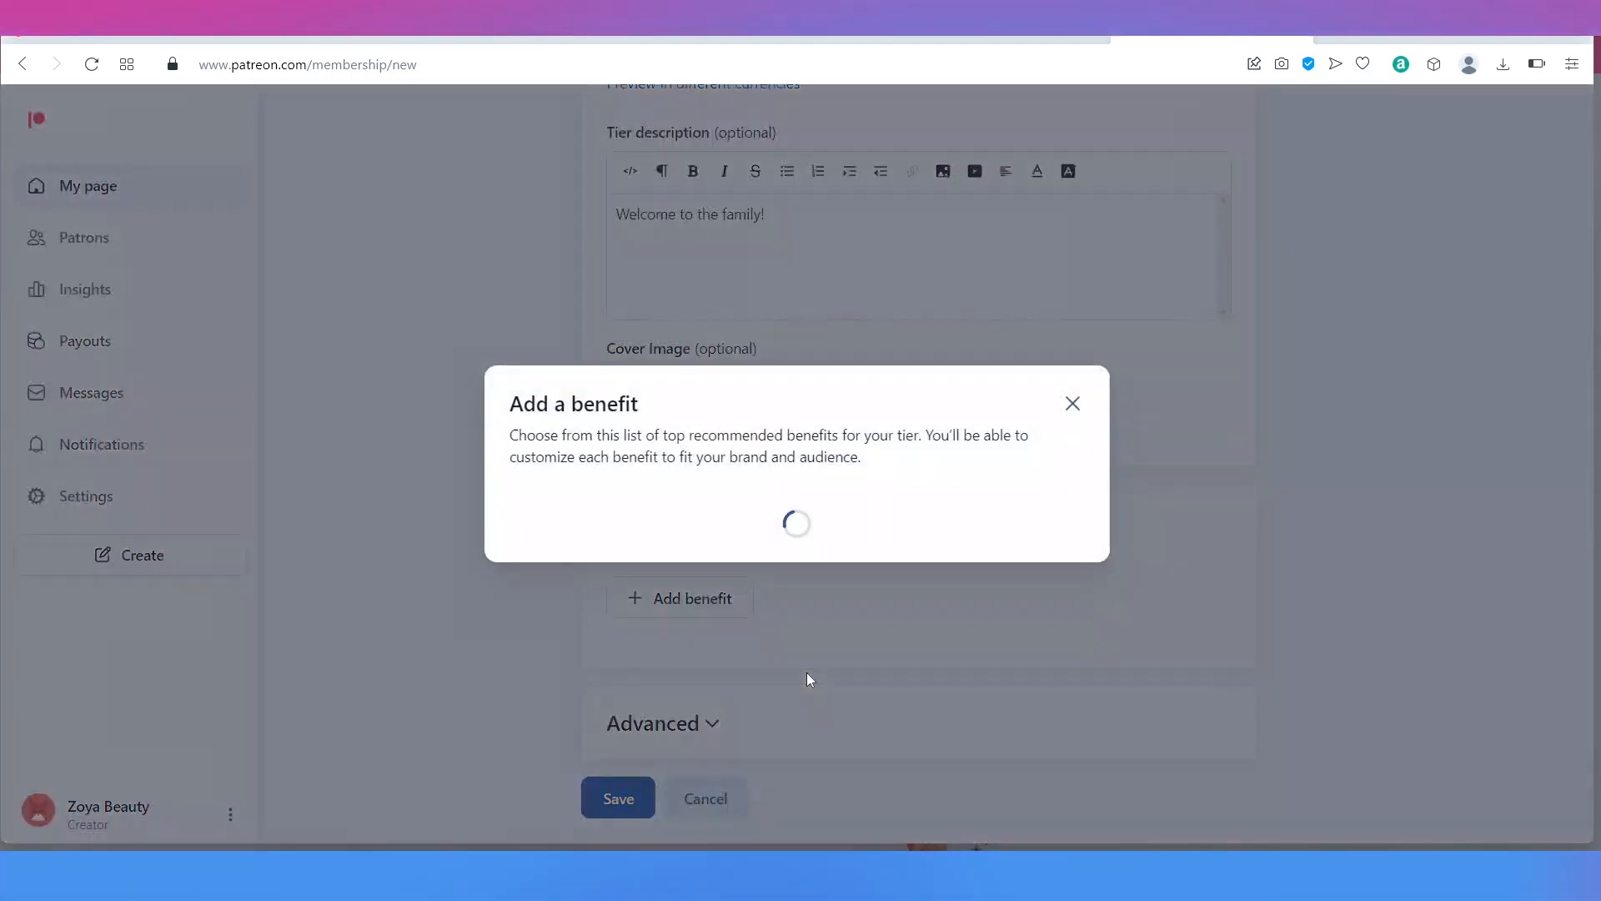
pyautogui.scroll(-5, 670, 699)
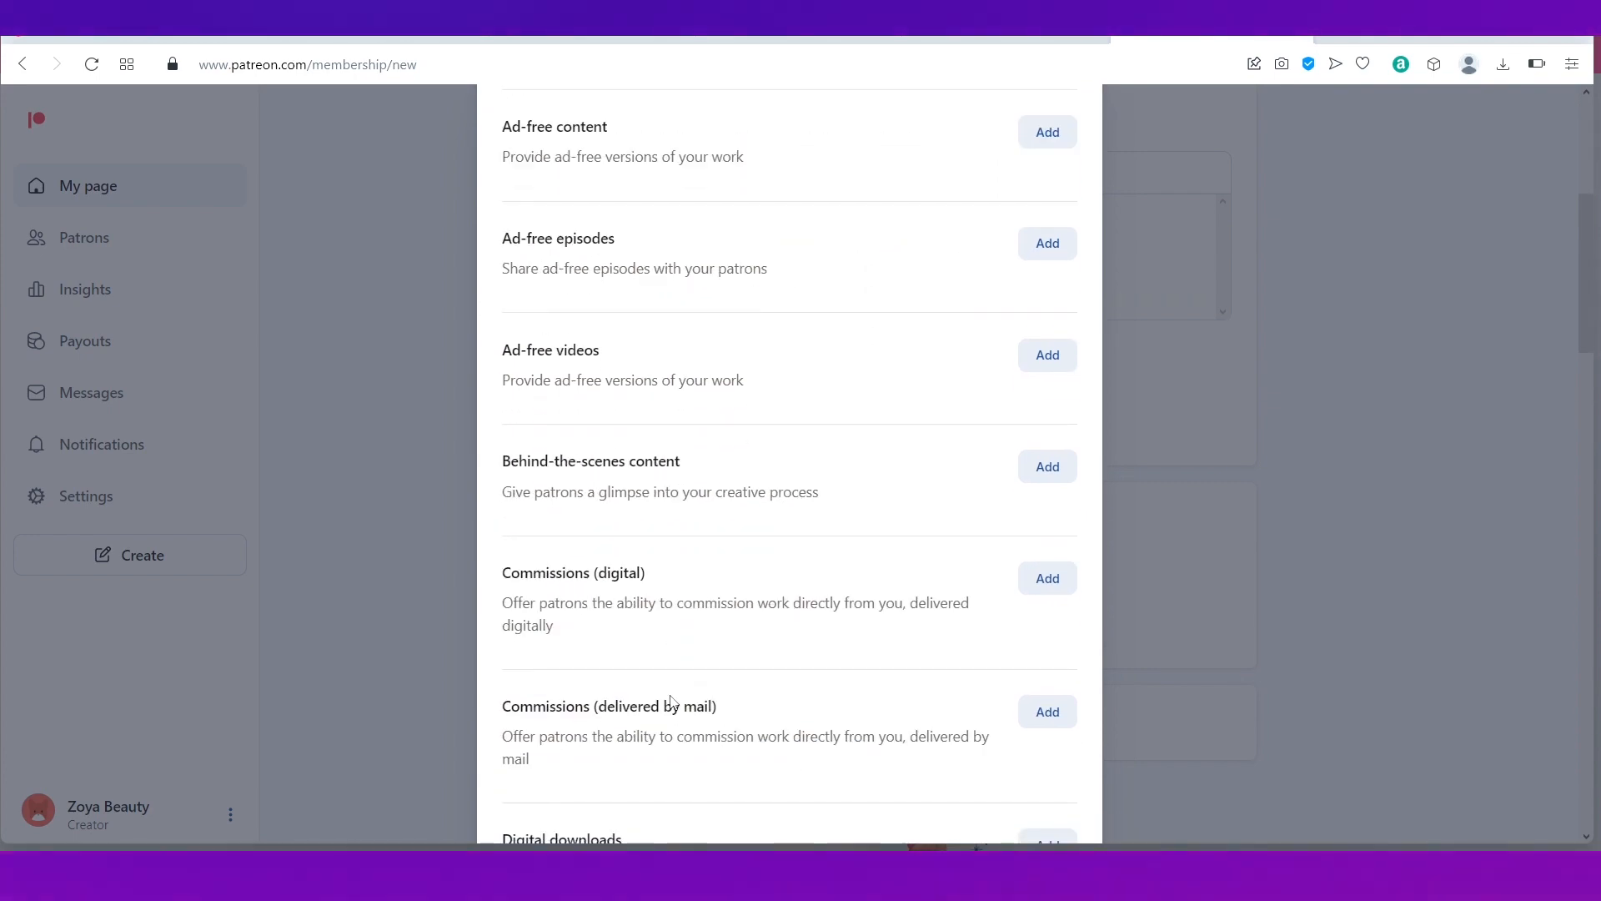
pyautogui.scroll(5, 670, 699)
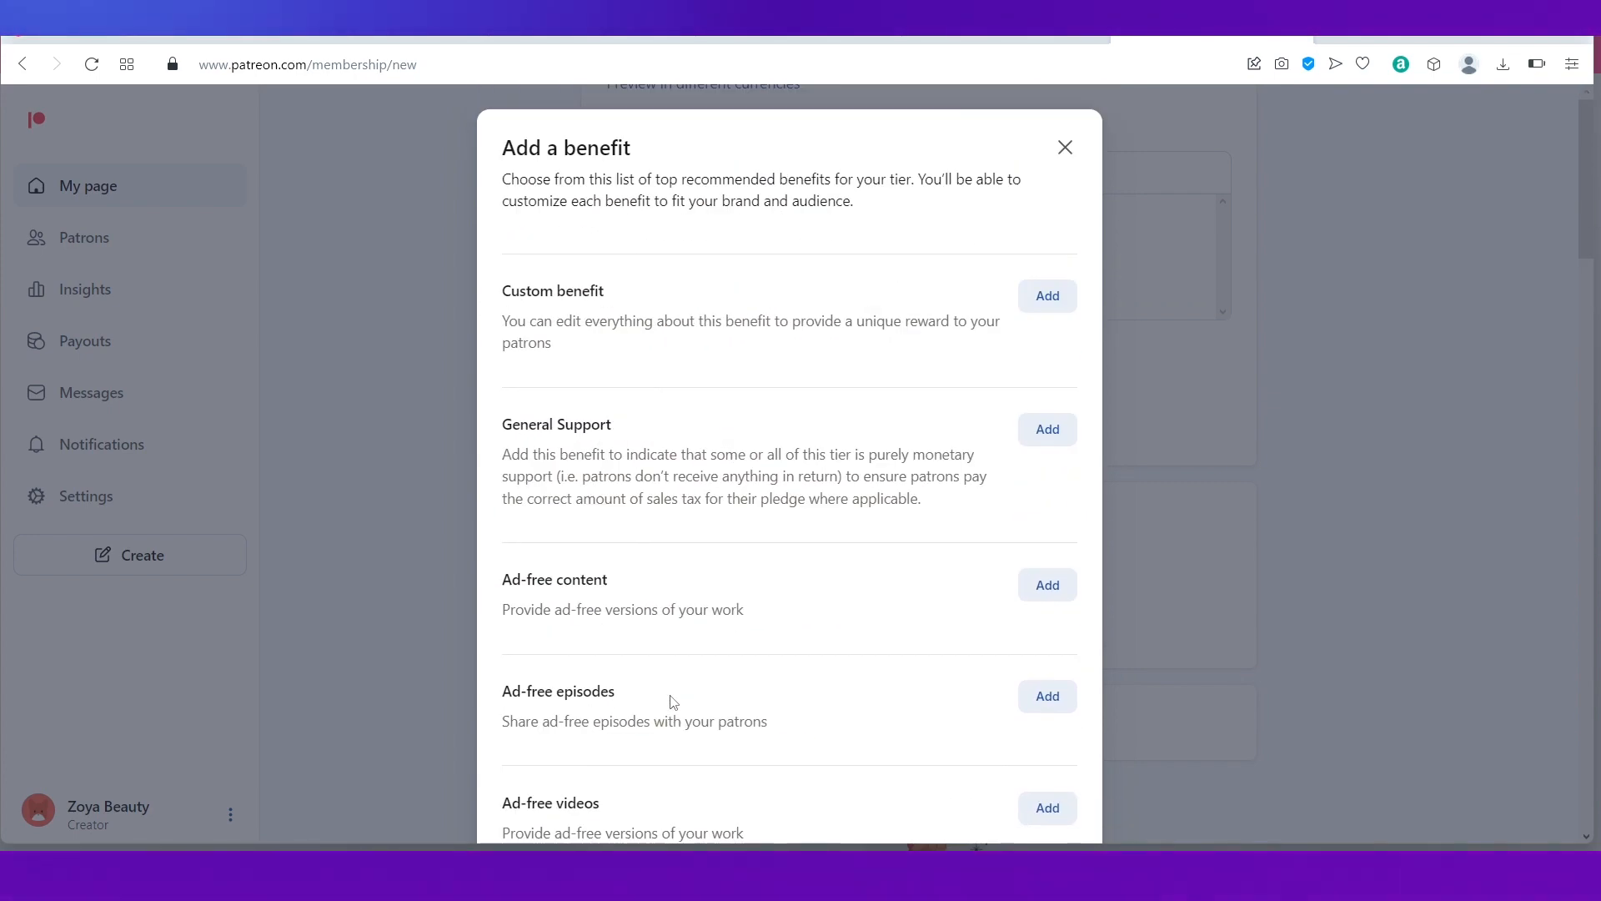
pyautogui.click(1045, 584)
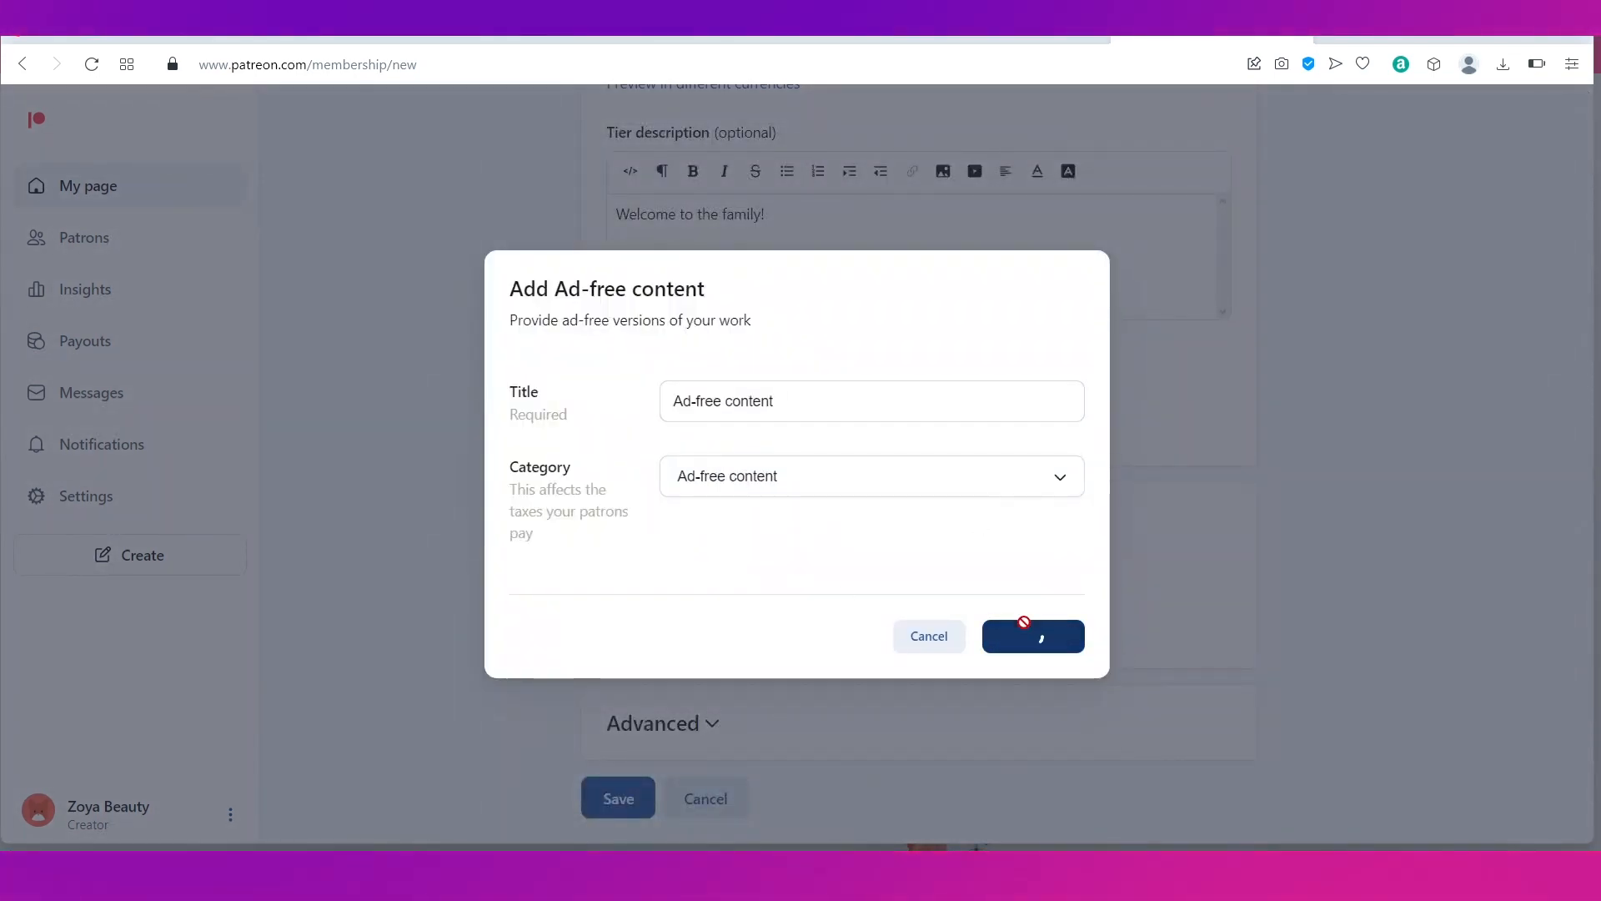
pyautogui.scroll(-2, 491, 617)
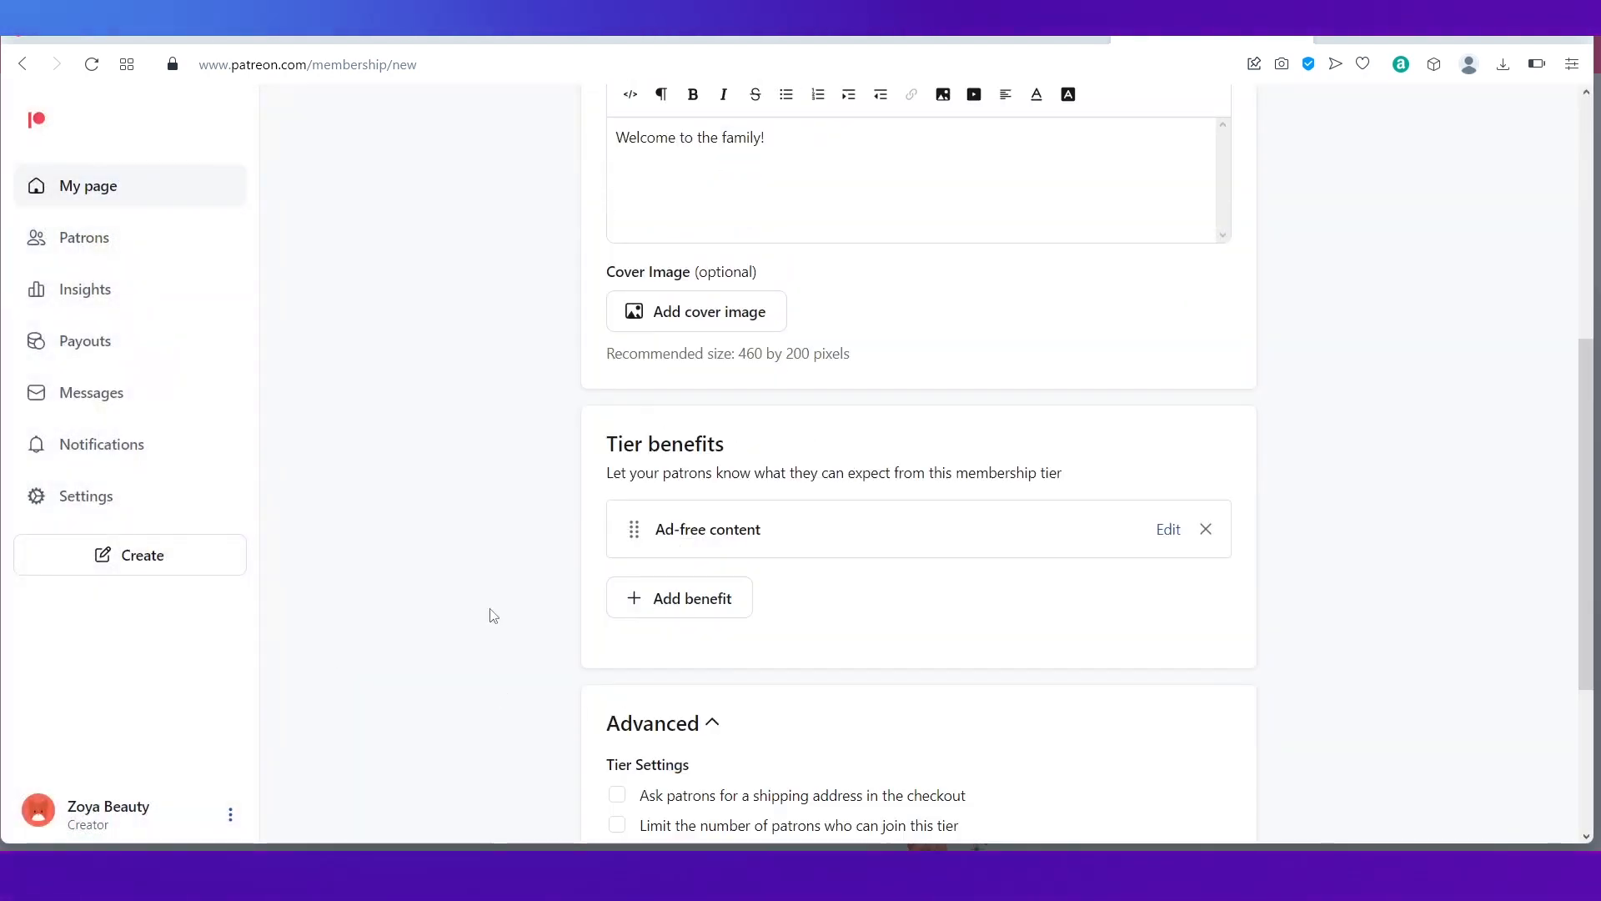
pyautogui.scroll(-3, 491, 617)
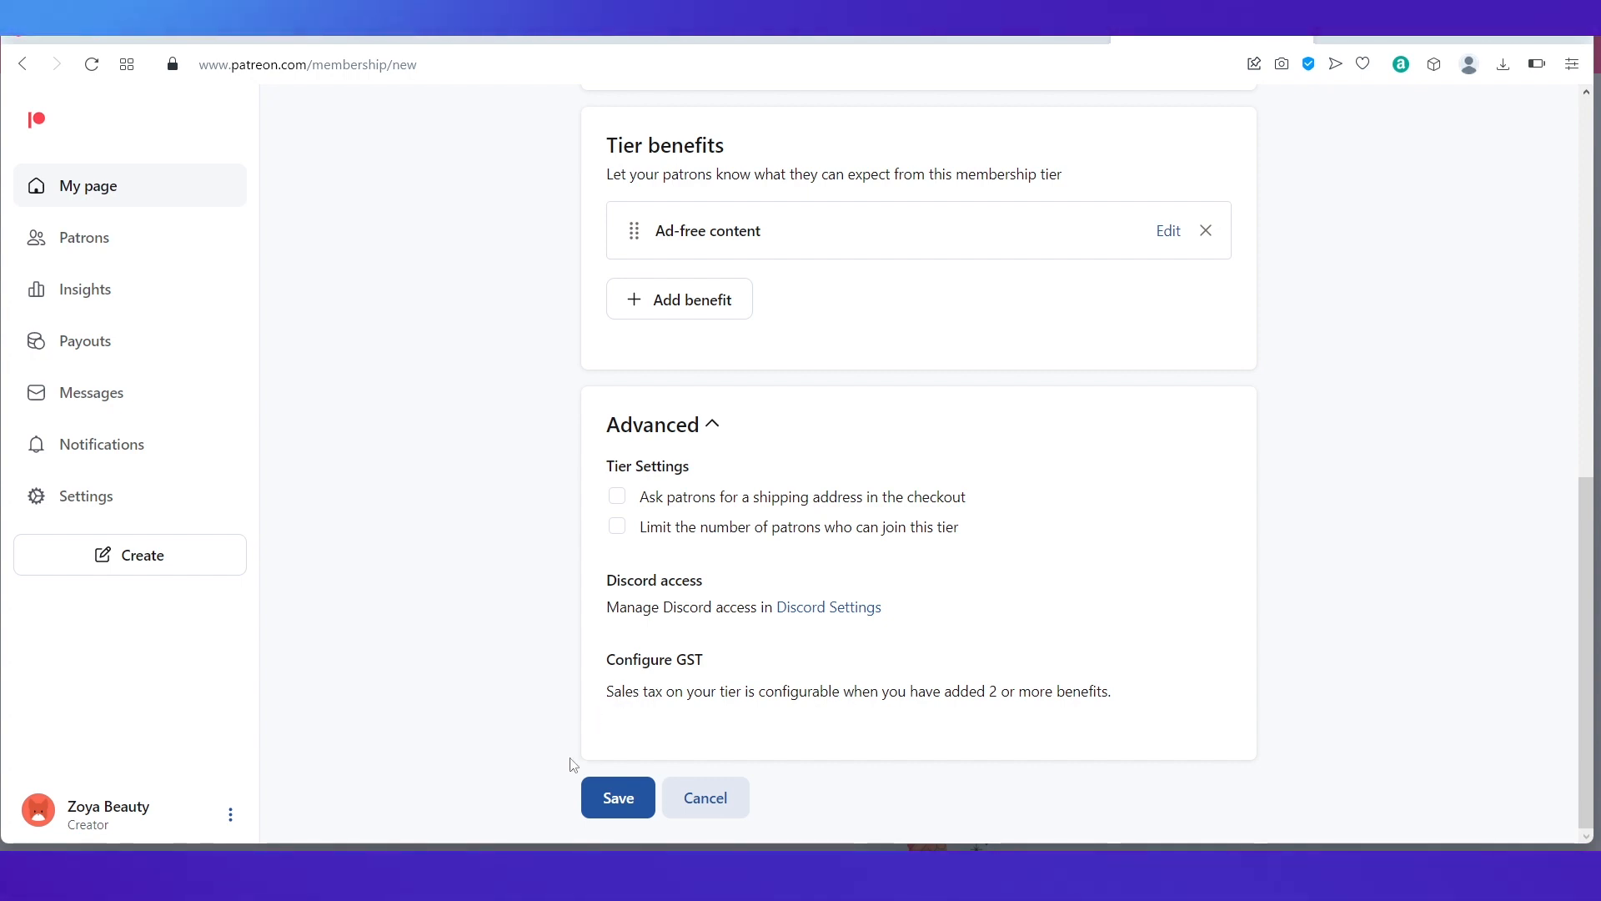
pyautogui.click(615, 809)
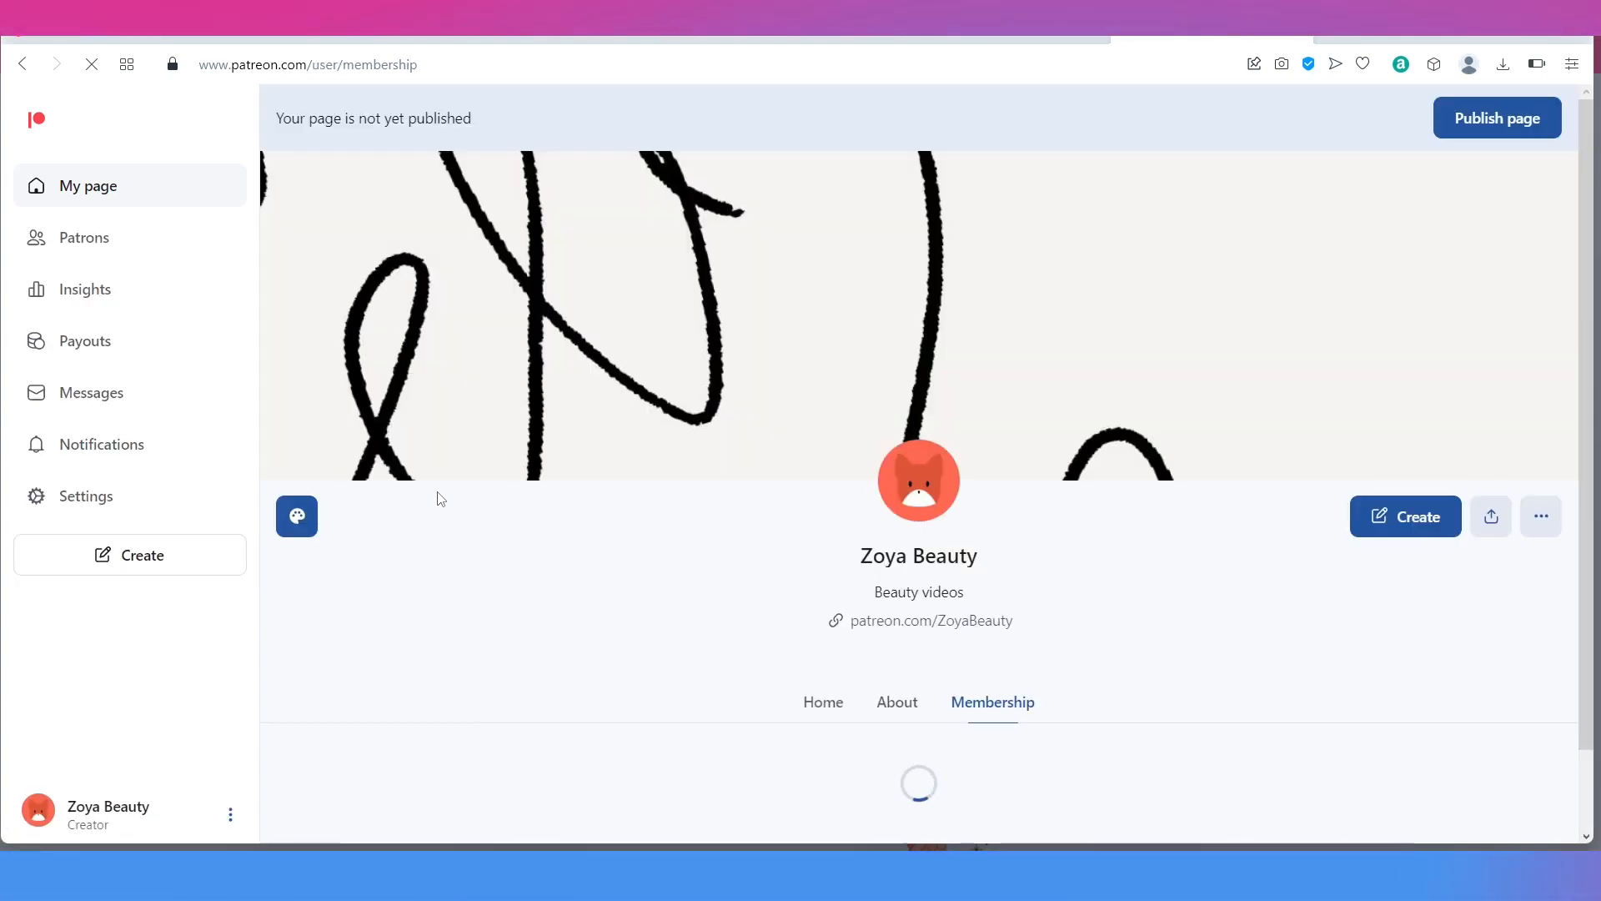
# Step: Confirm the $10 1st level tier under Membership, then view the About and Home sections
pyautogui.scroll(-5, 441, 499)
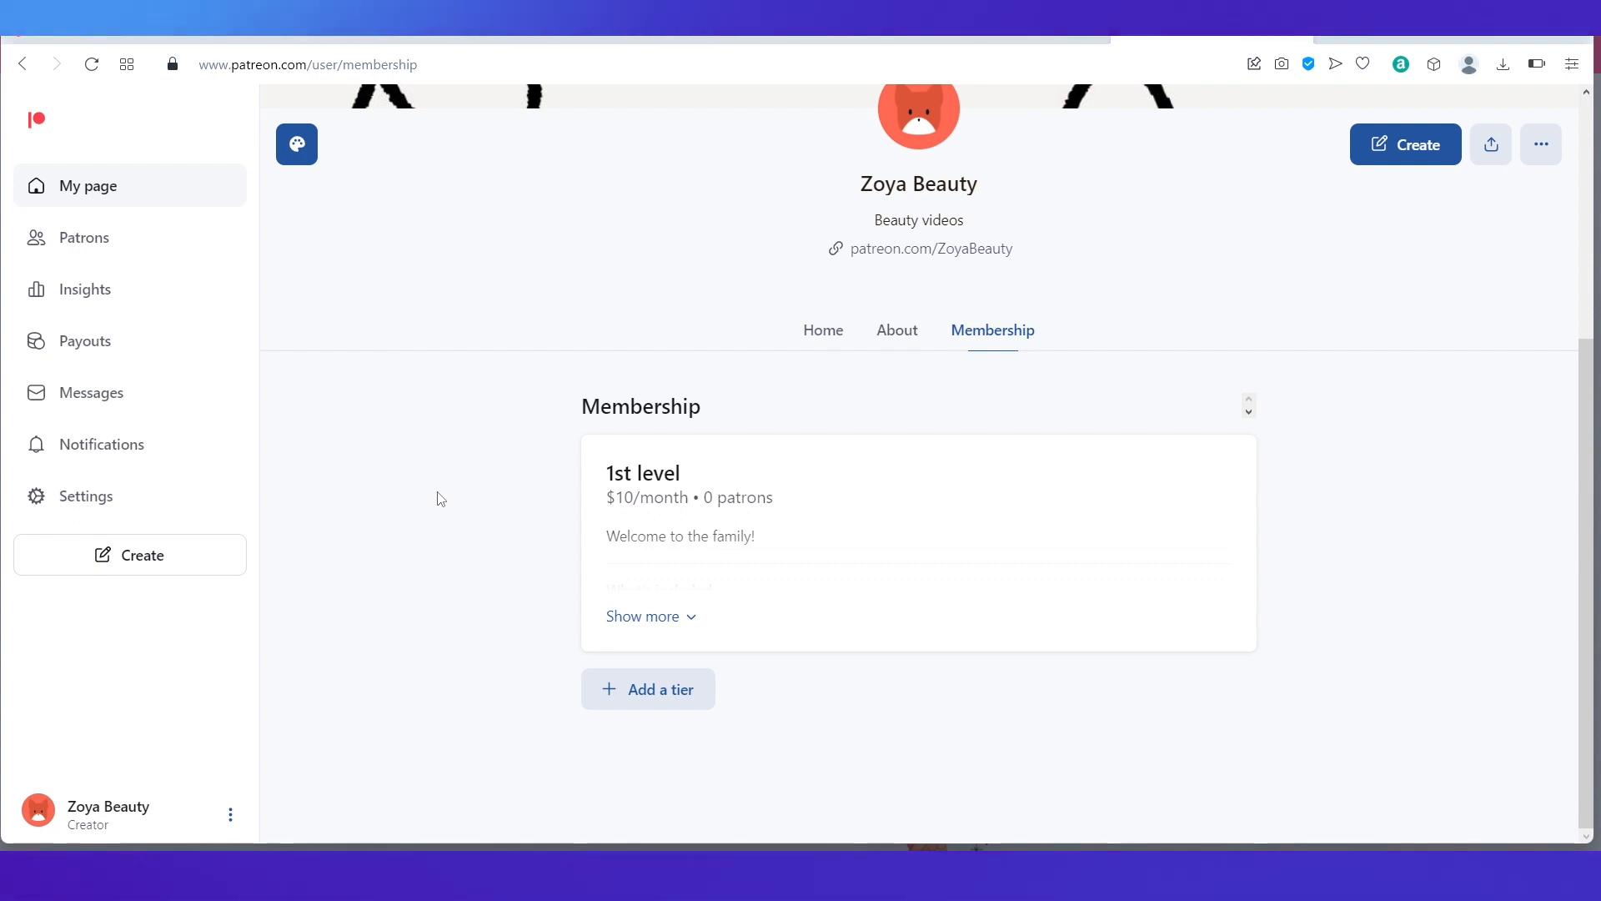
pyautogui.click(655, 696)
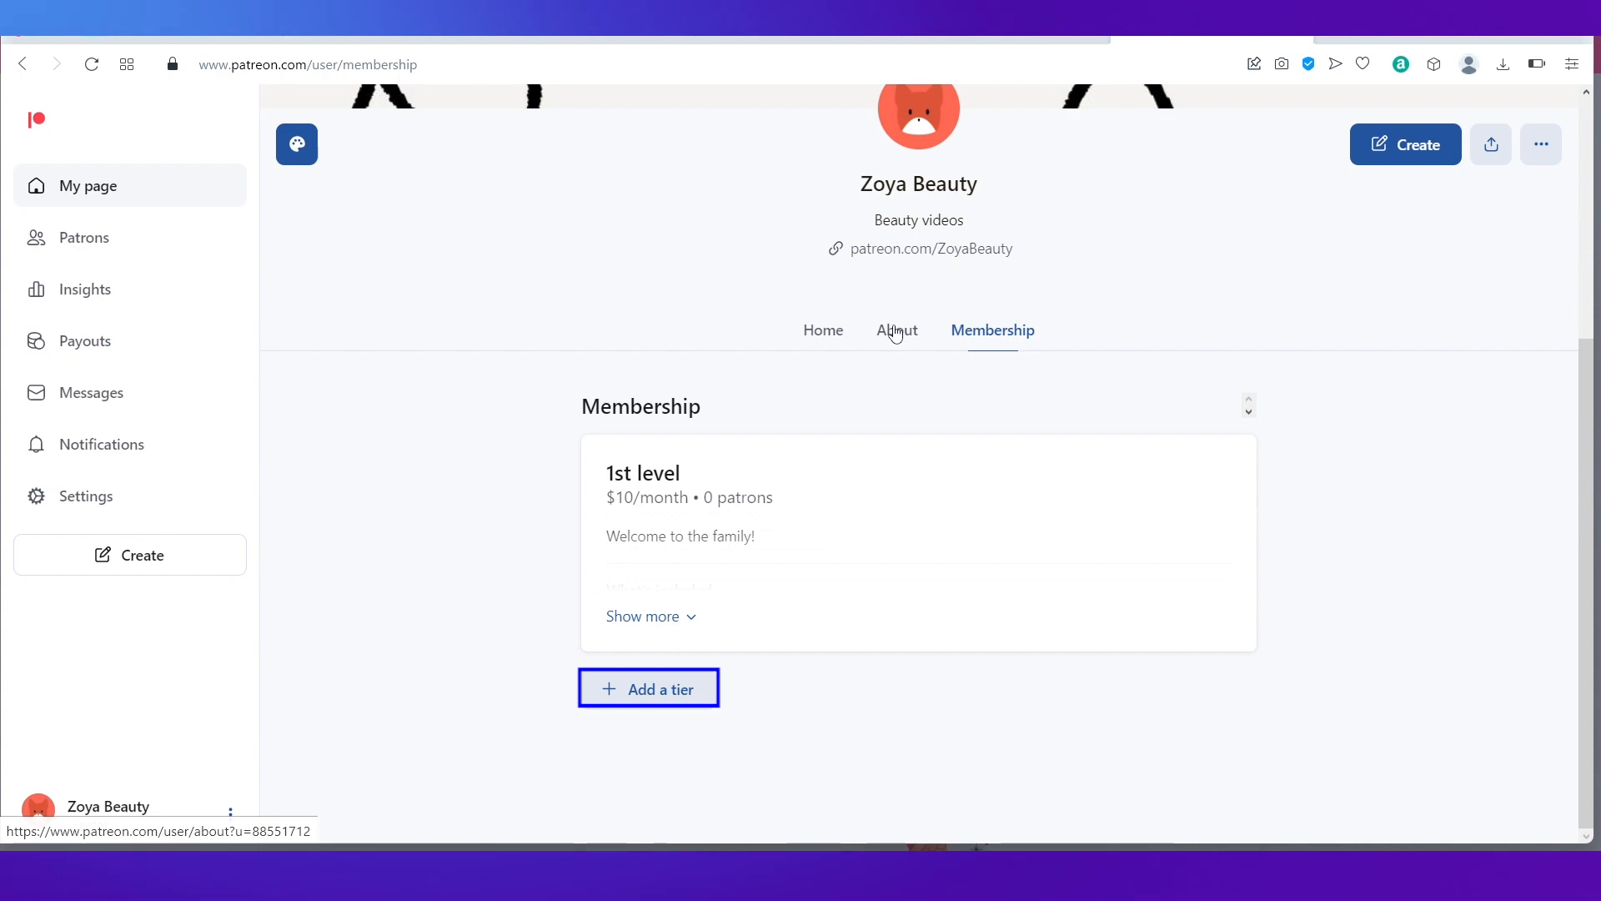
pyautogui.click(895, 331)
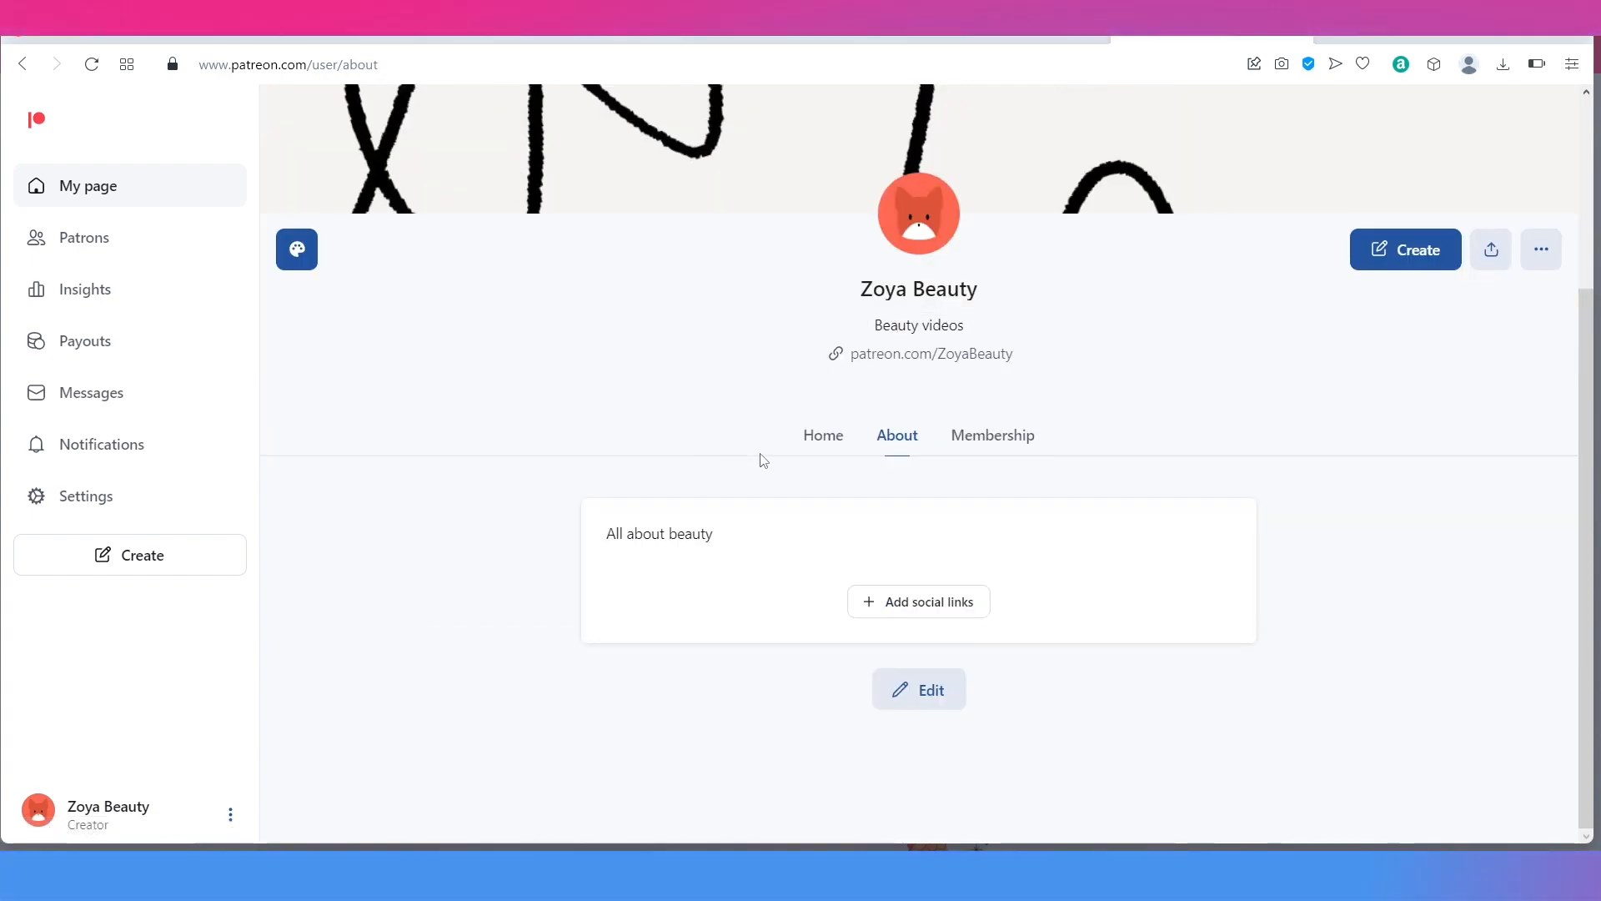
pyautogui.click(823, 453)
pyautogui.scroll(-2, 695, 574)
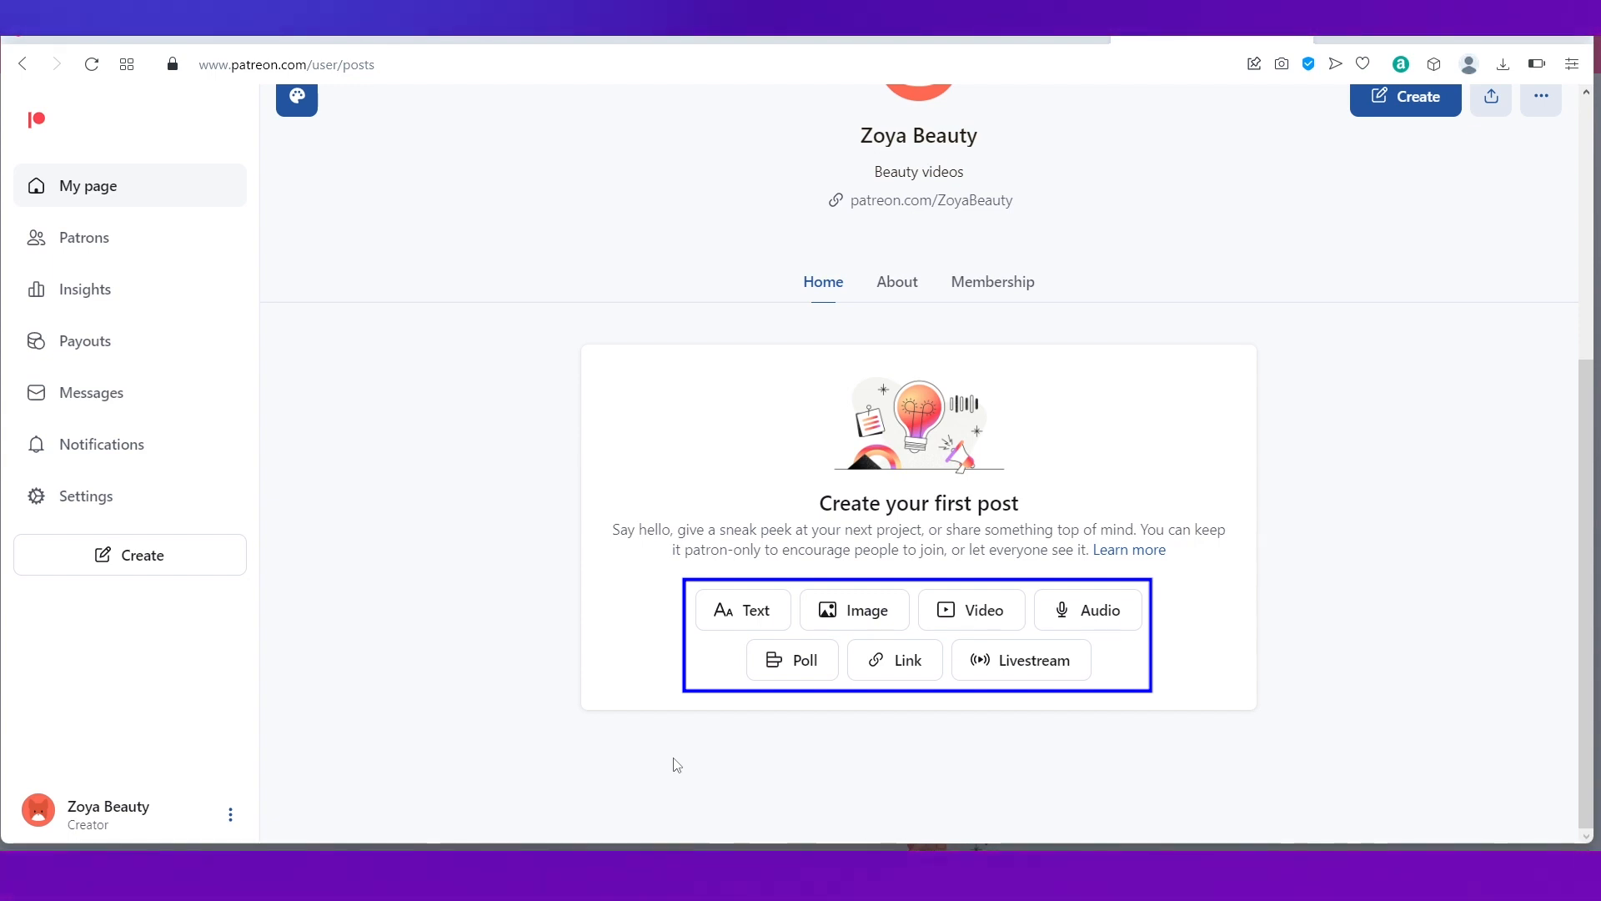
# Step: Write a text post titled 'Welcome' with body 'Welcome!' and publish it now
pyautogui.click(755, 622)
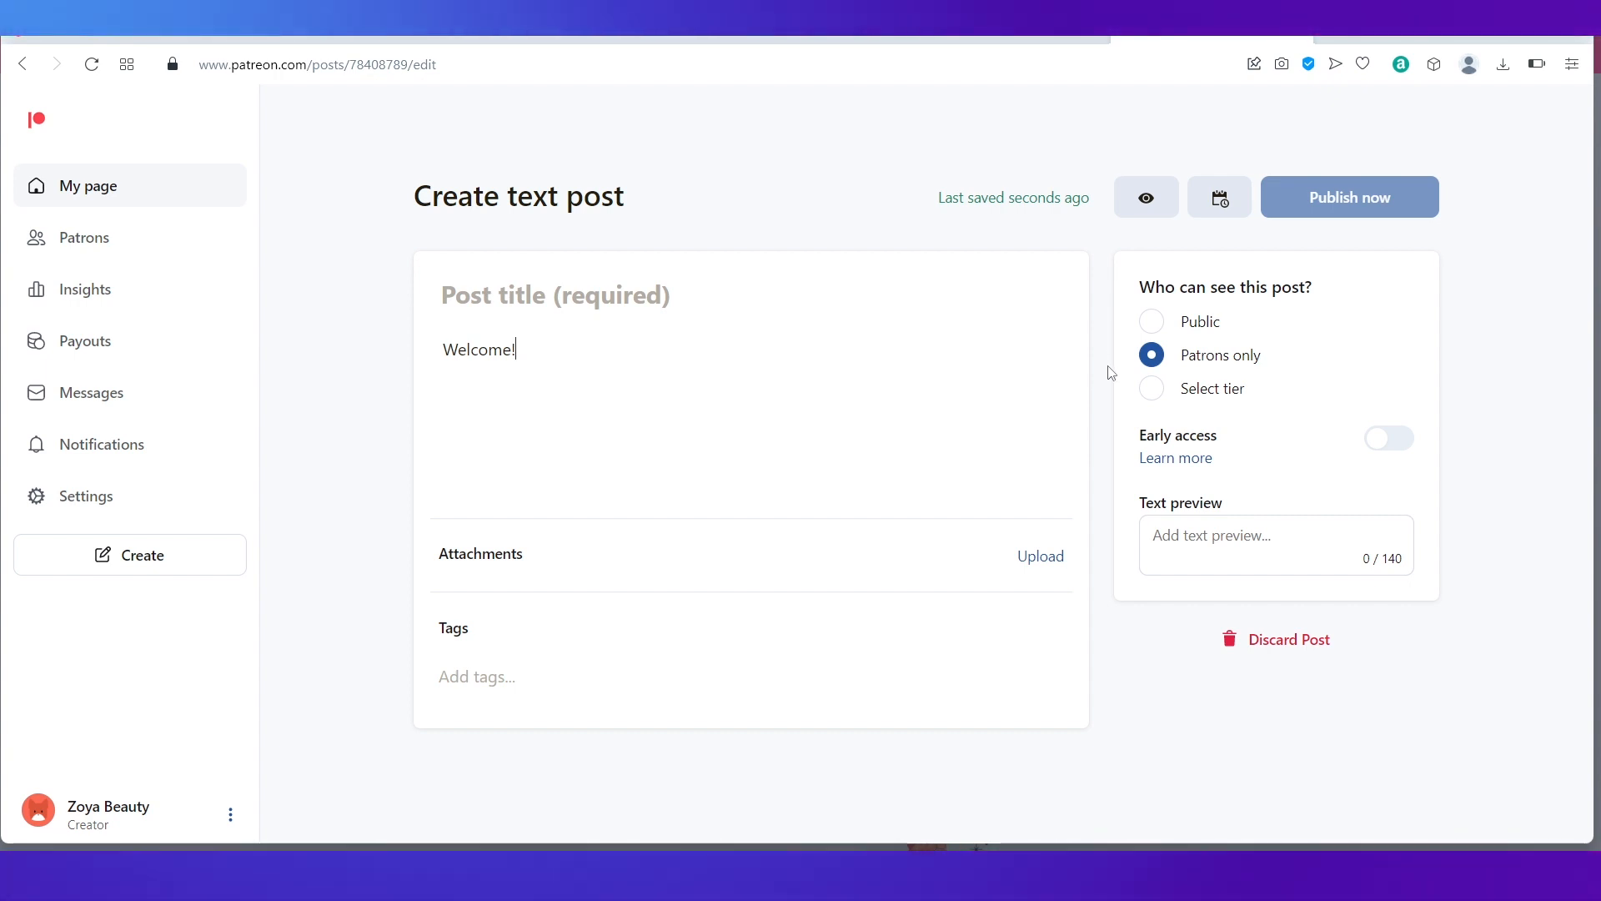
pyautogui.click(538, 297)
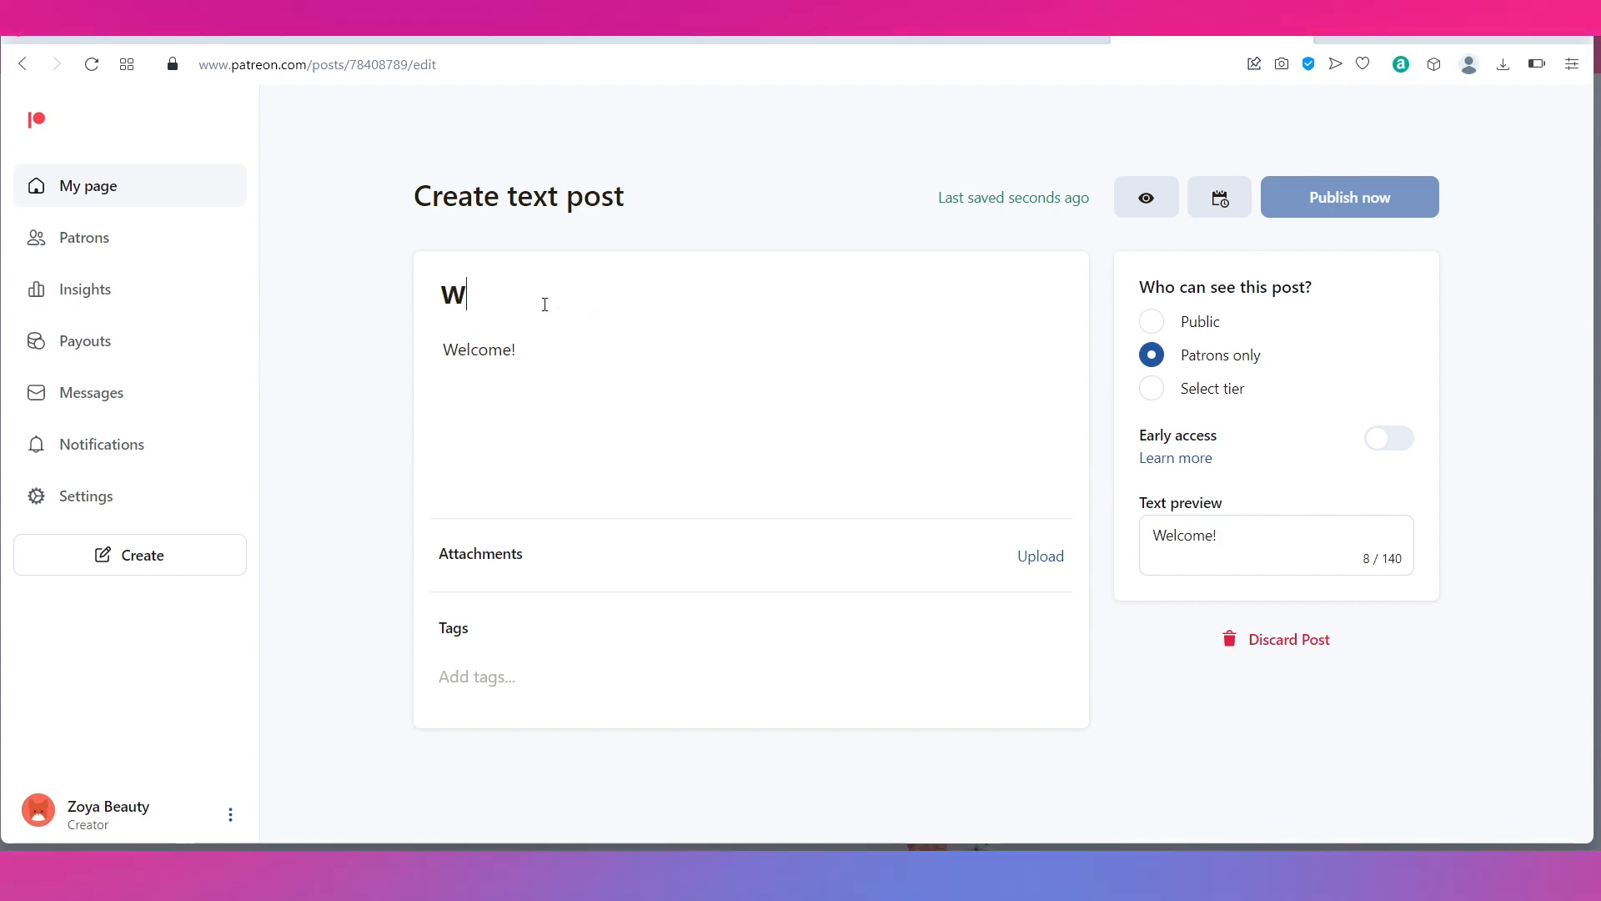
pyautogui.write('Welcome')
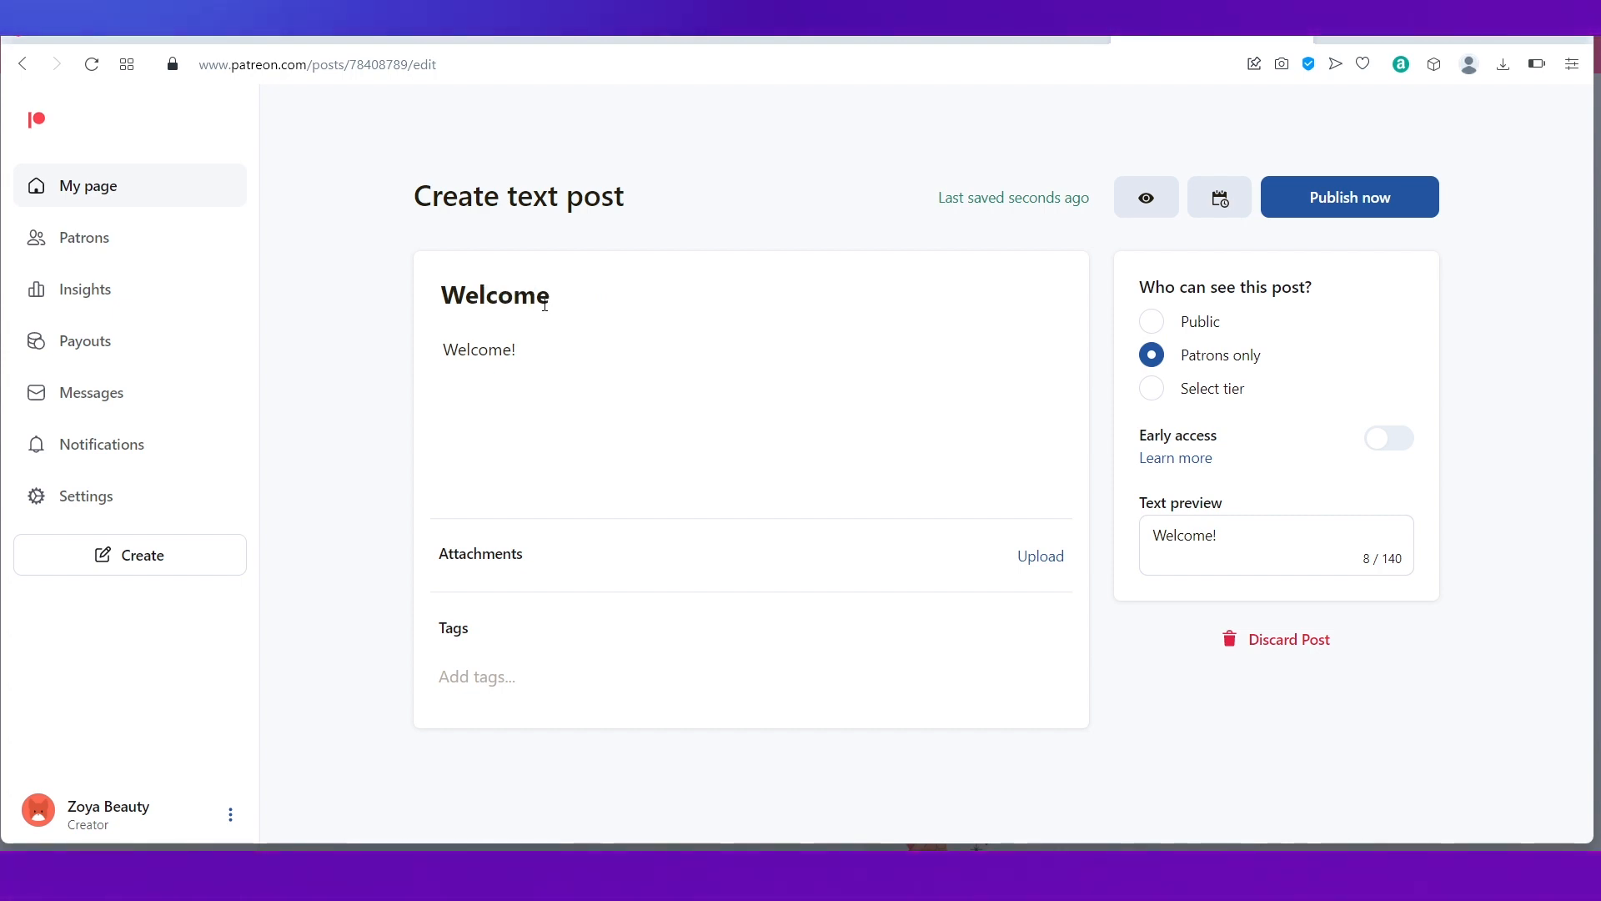
pyautogui.click(1310, 209)
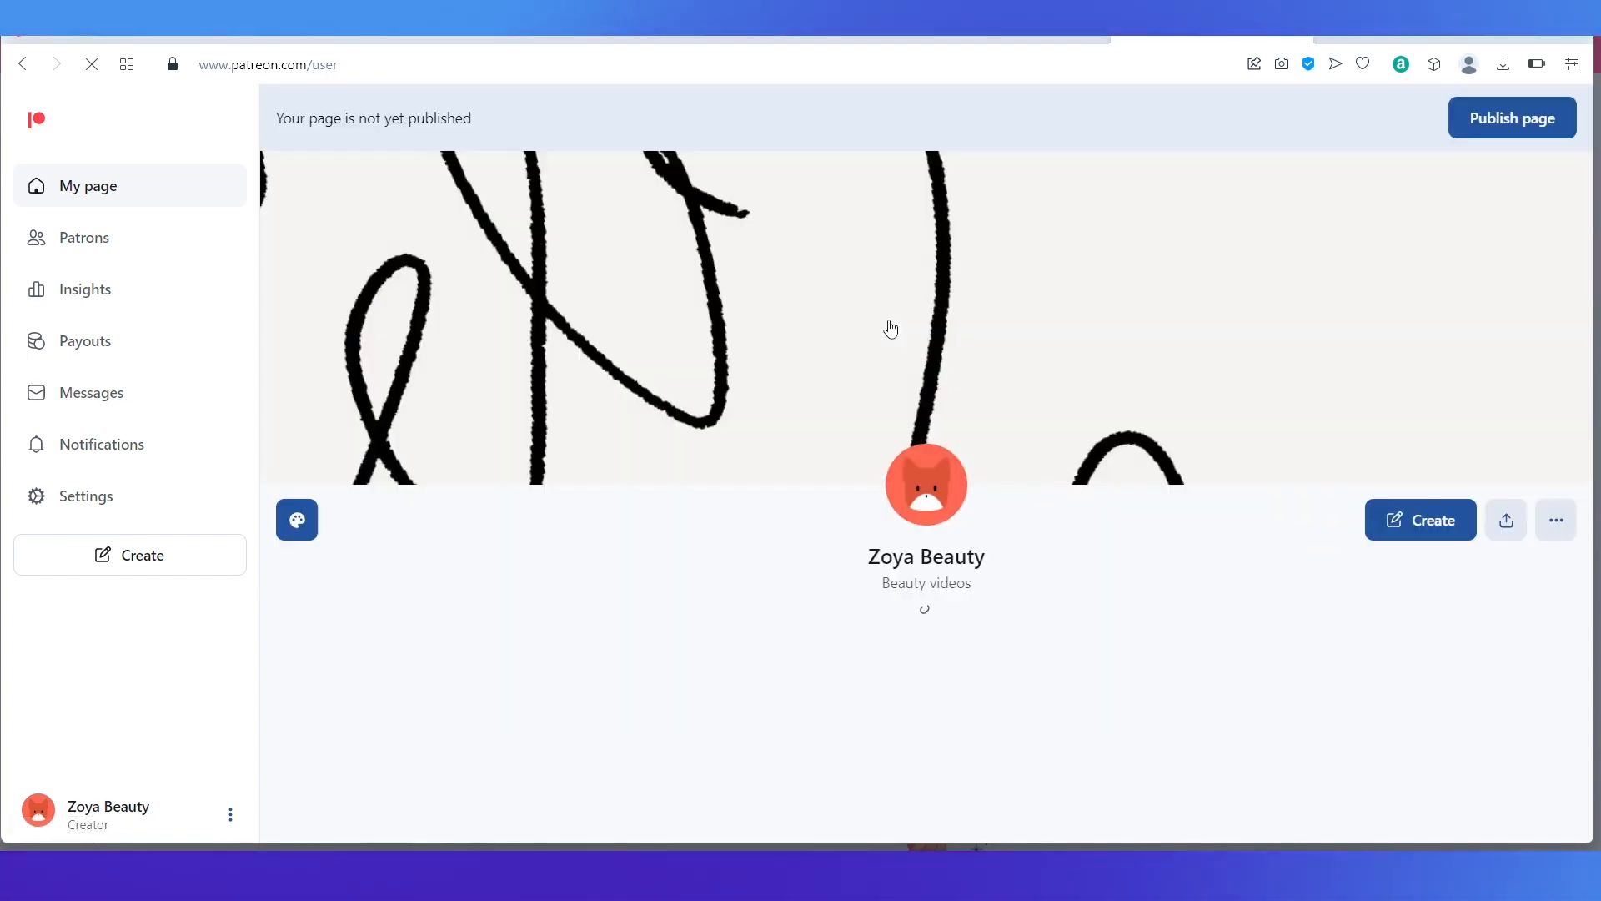
# Step: Start publishing the page and enter the creator's legal first and last name to continue
pyautogui.scroll(-3, 643, 518)
pyautogui.scroll(-4, 643, 520)
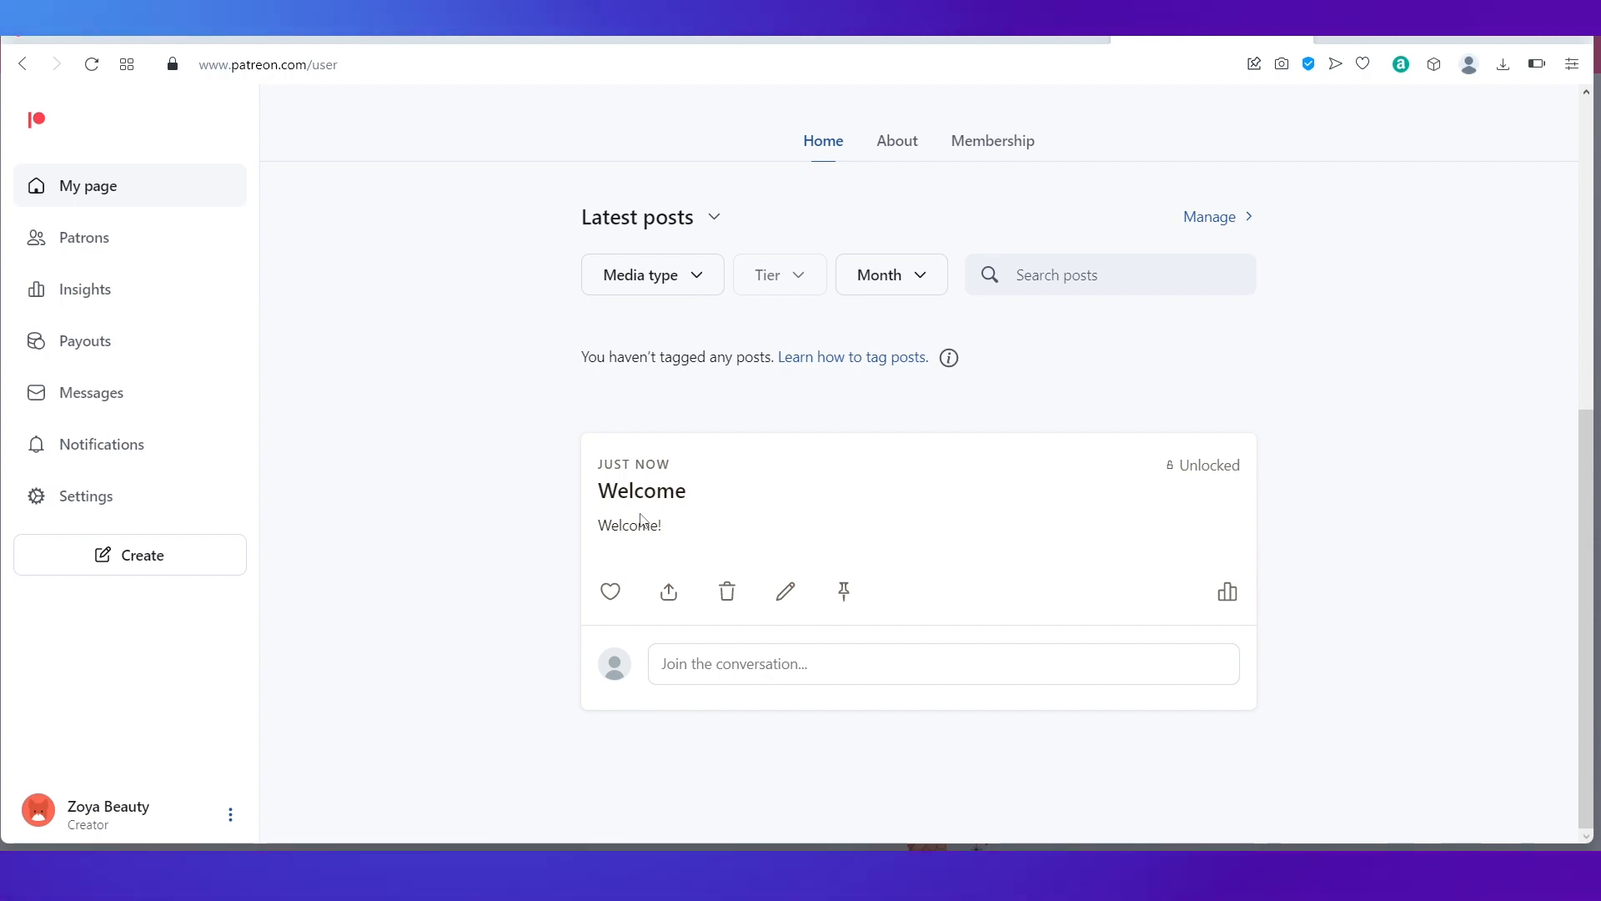
pyautogui.scroll(7, 1149, 423)
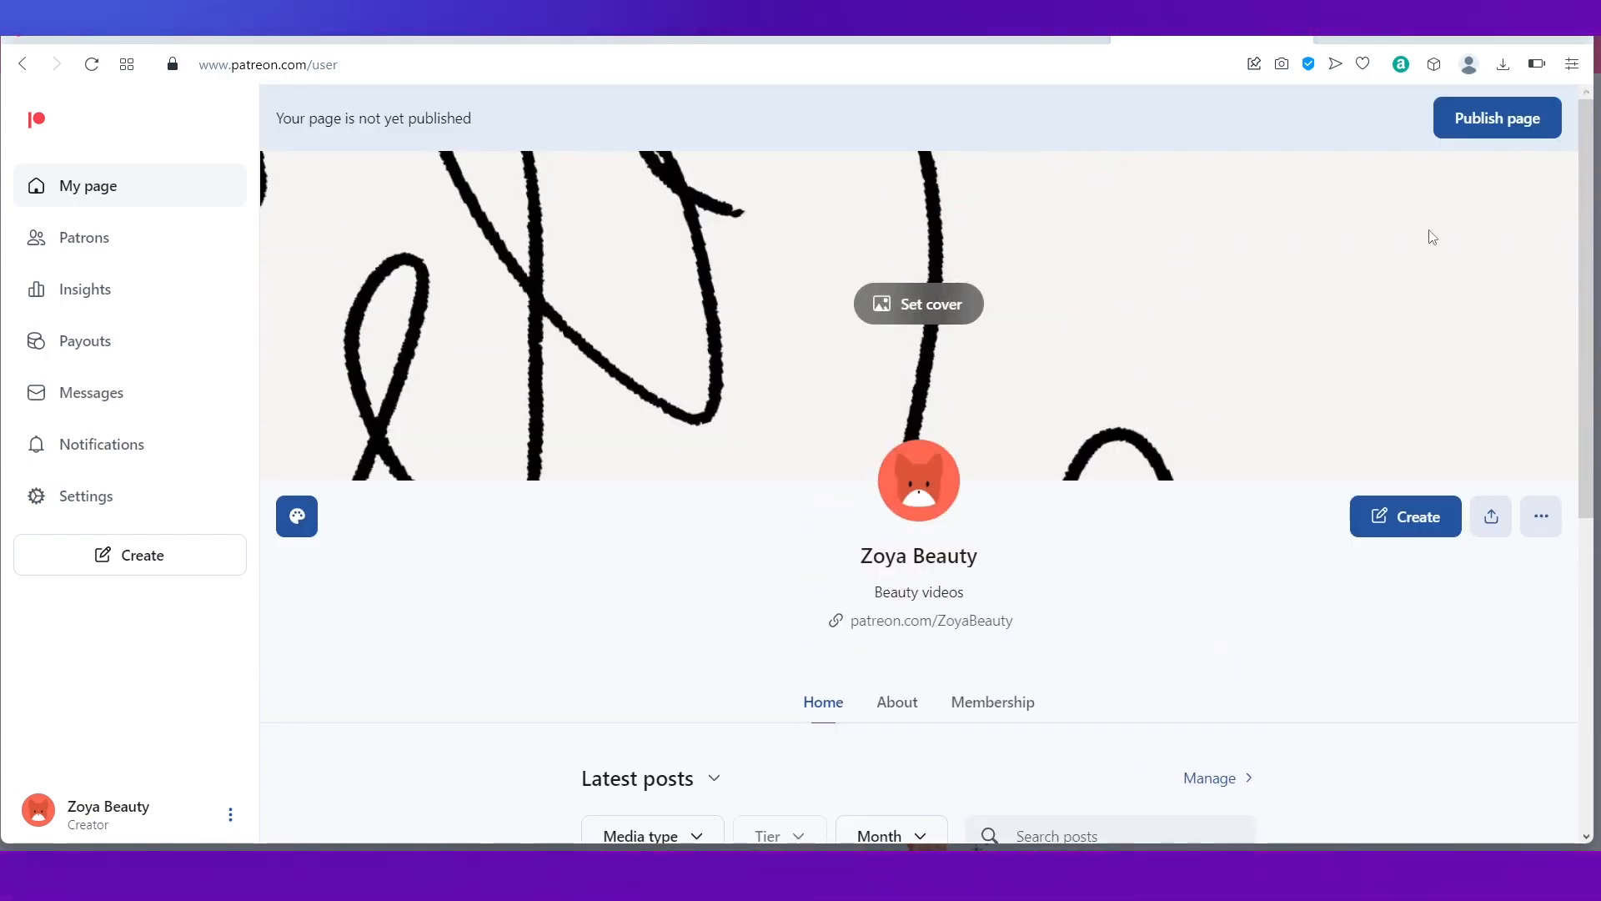
pyautogui.click(1485, 125)
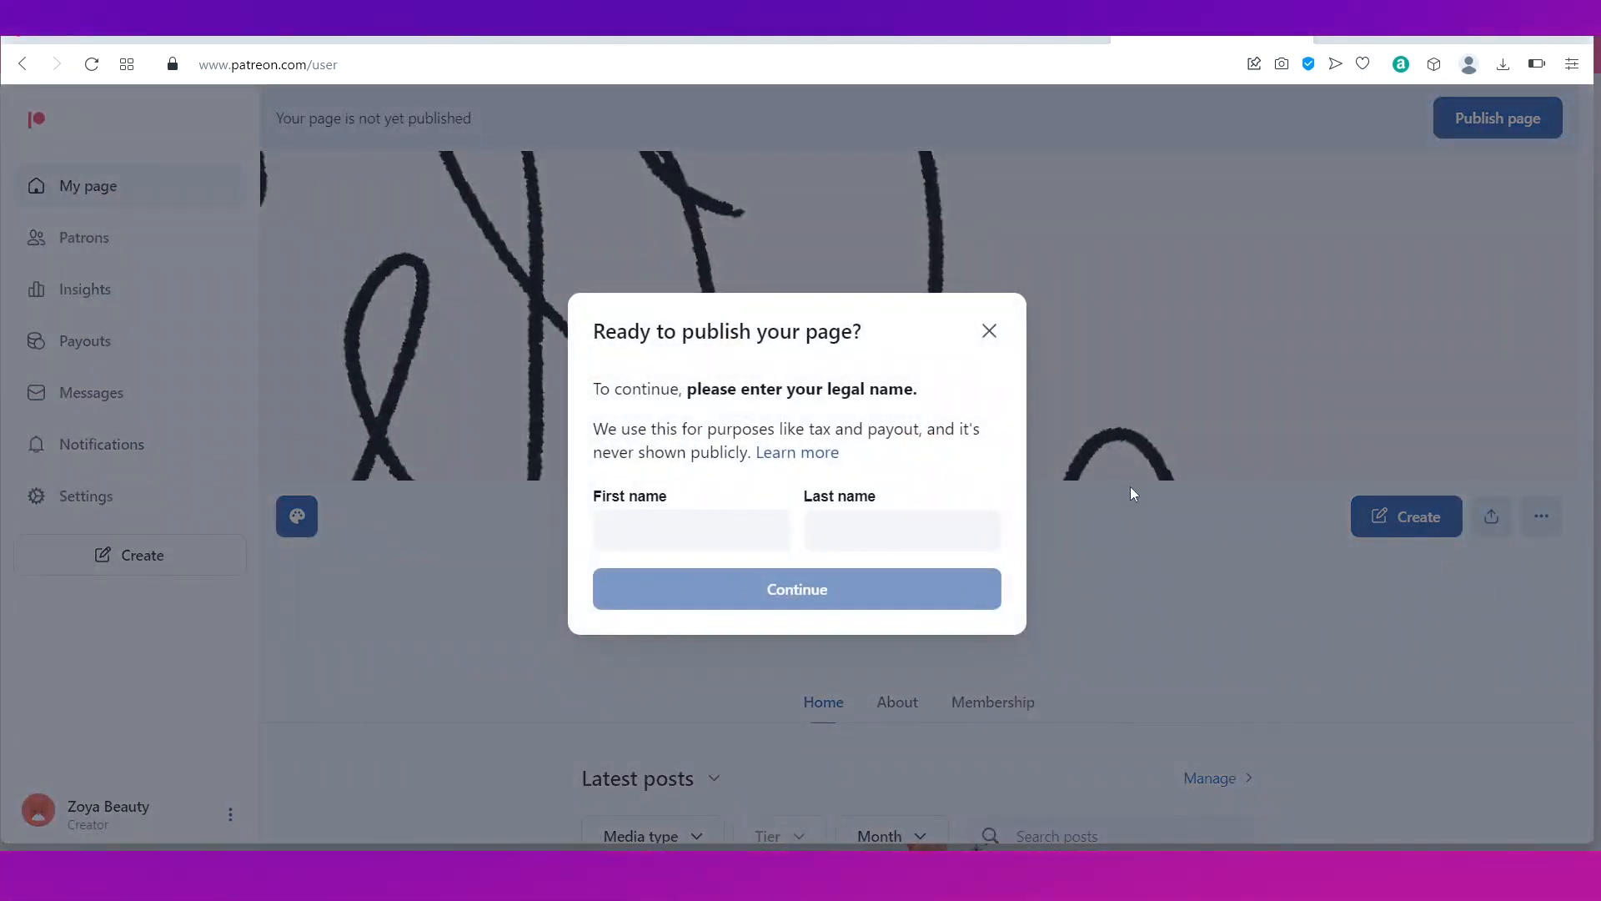
pyautogui.click(633, 535)
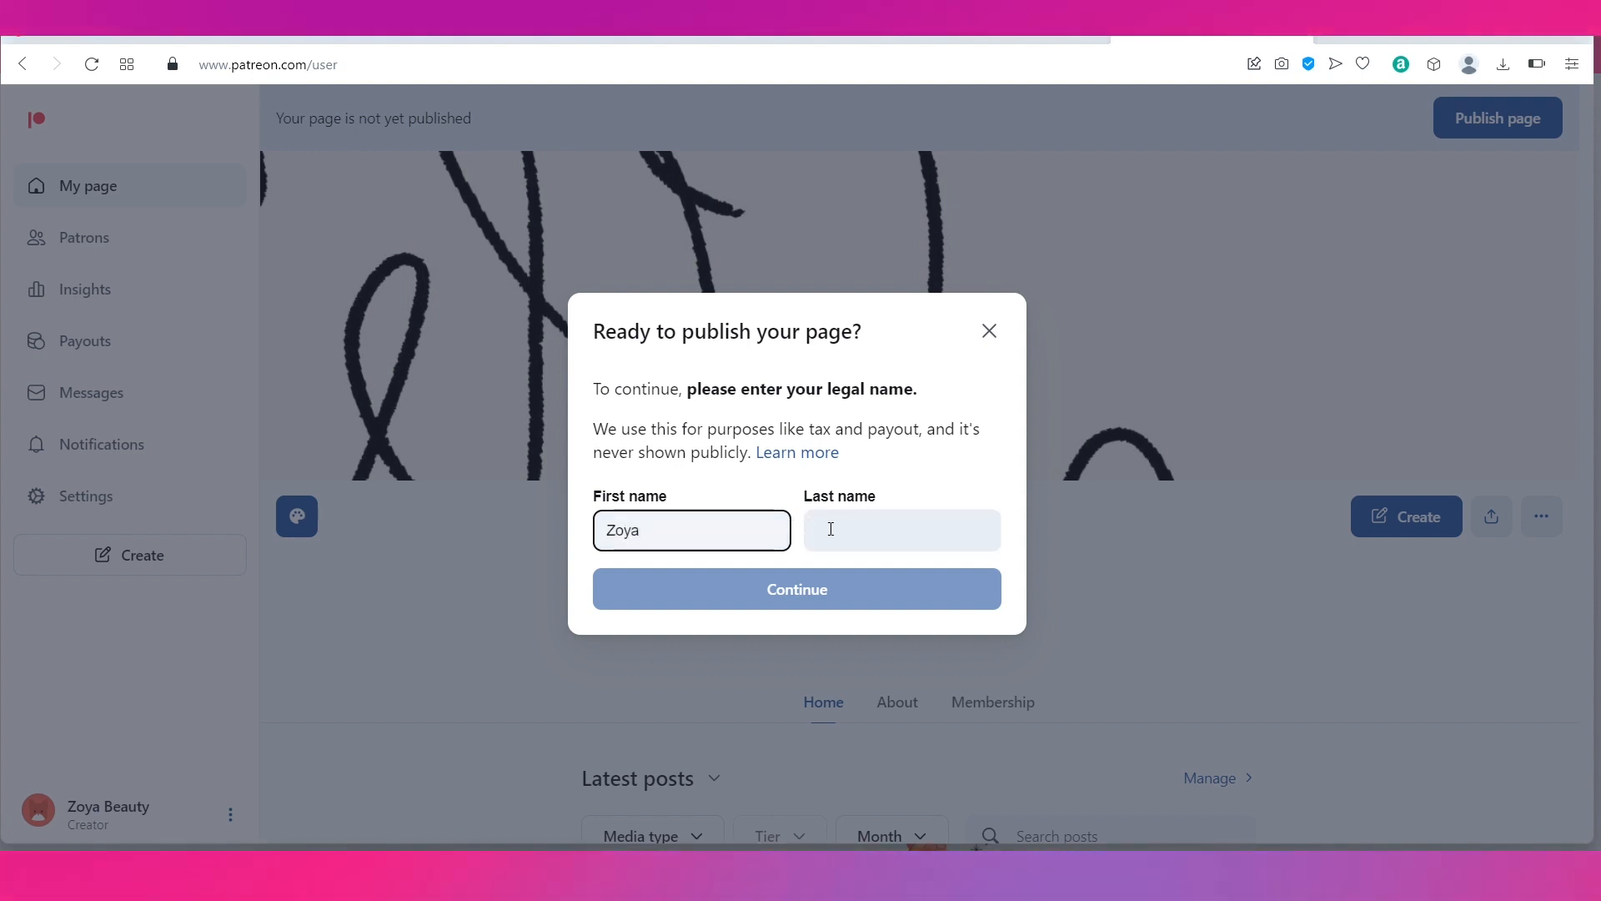
pyautogui.click(837, 529)
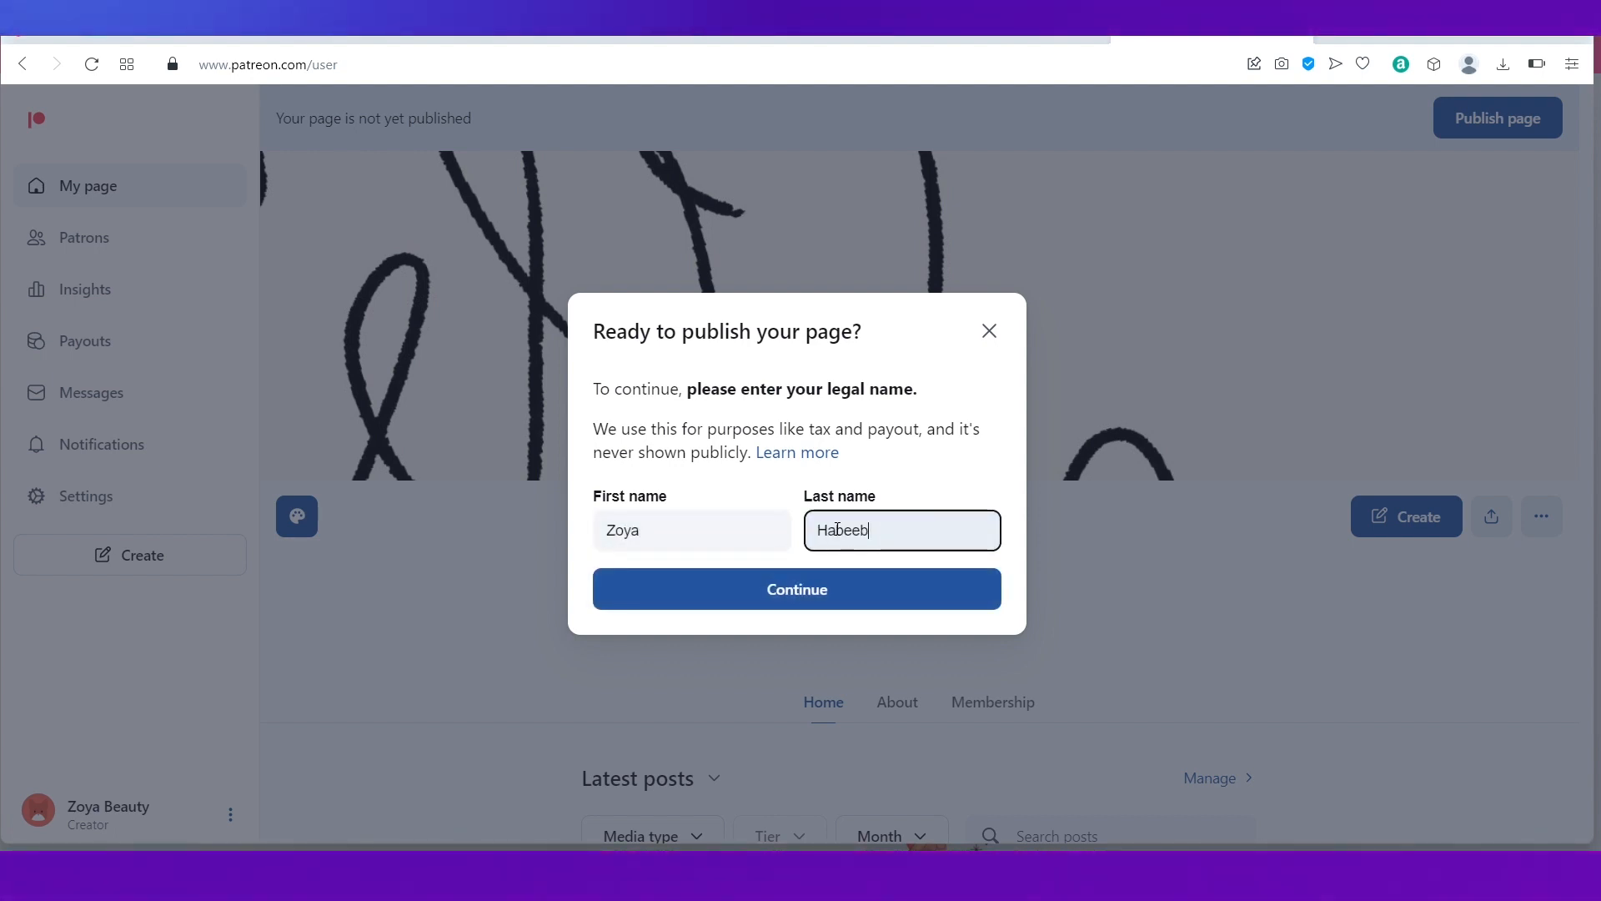
pyautogui.click(815, 590)
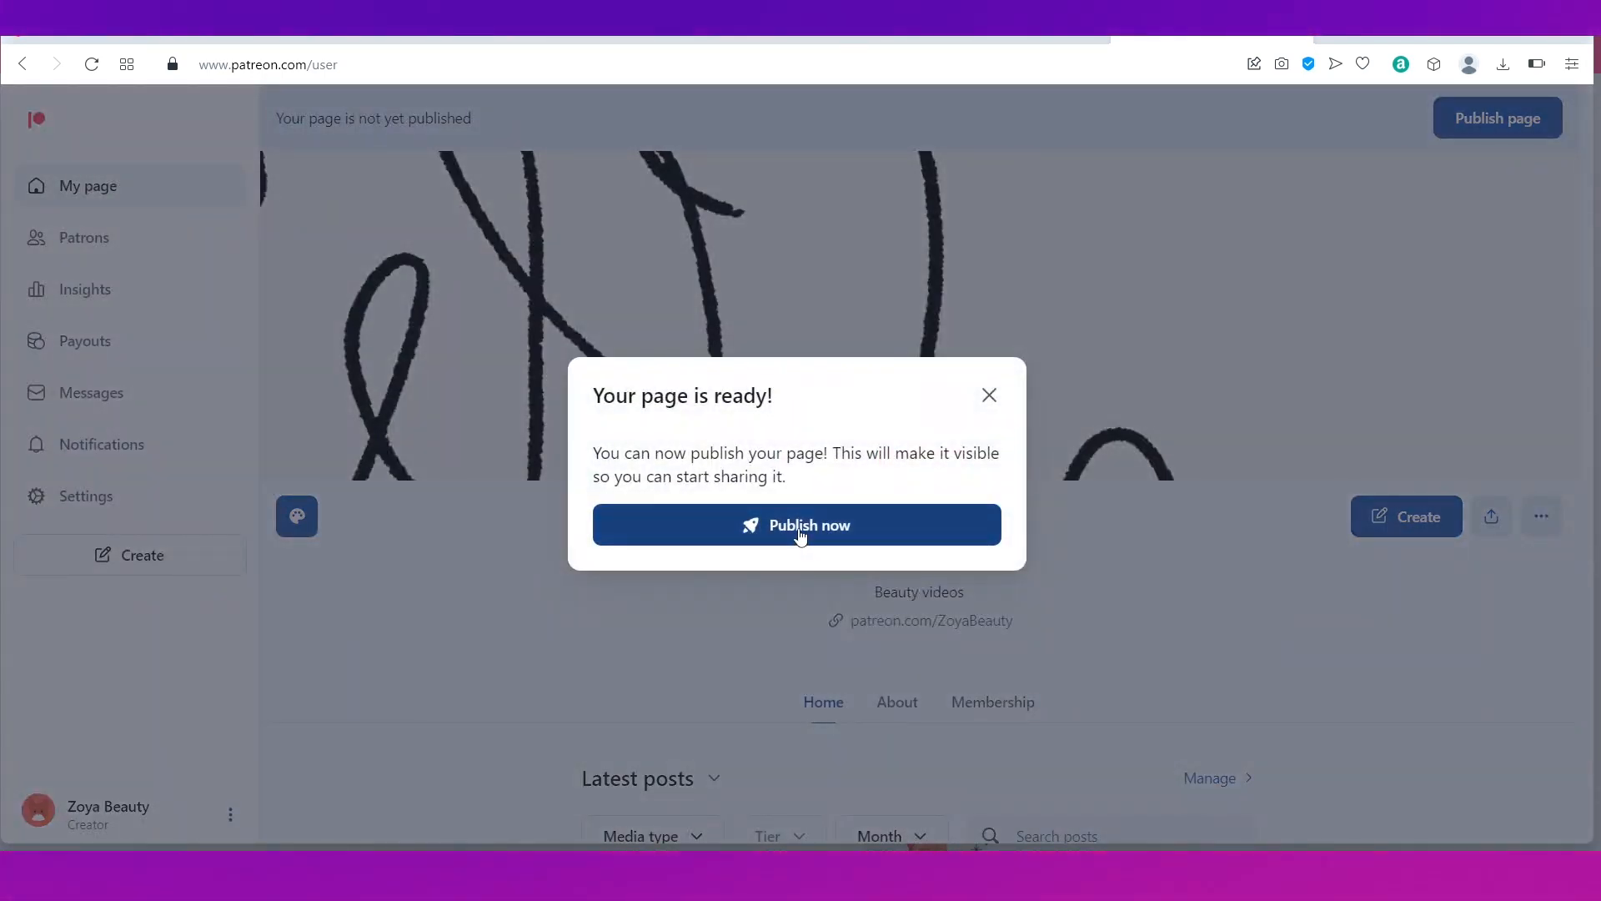
# Step: Confirm Publish now in 'Your page is ready' and close the 'Your page is live' popup
pyautogui.click(800, 533)
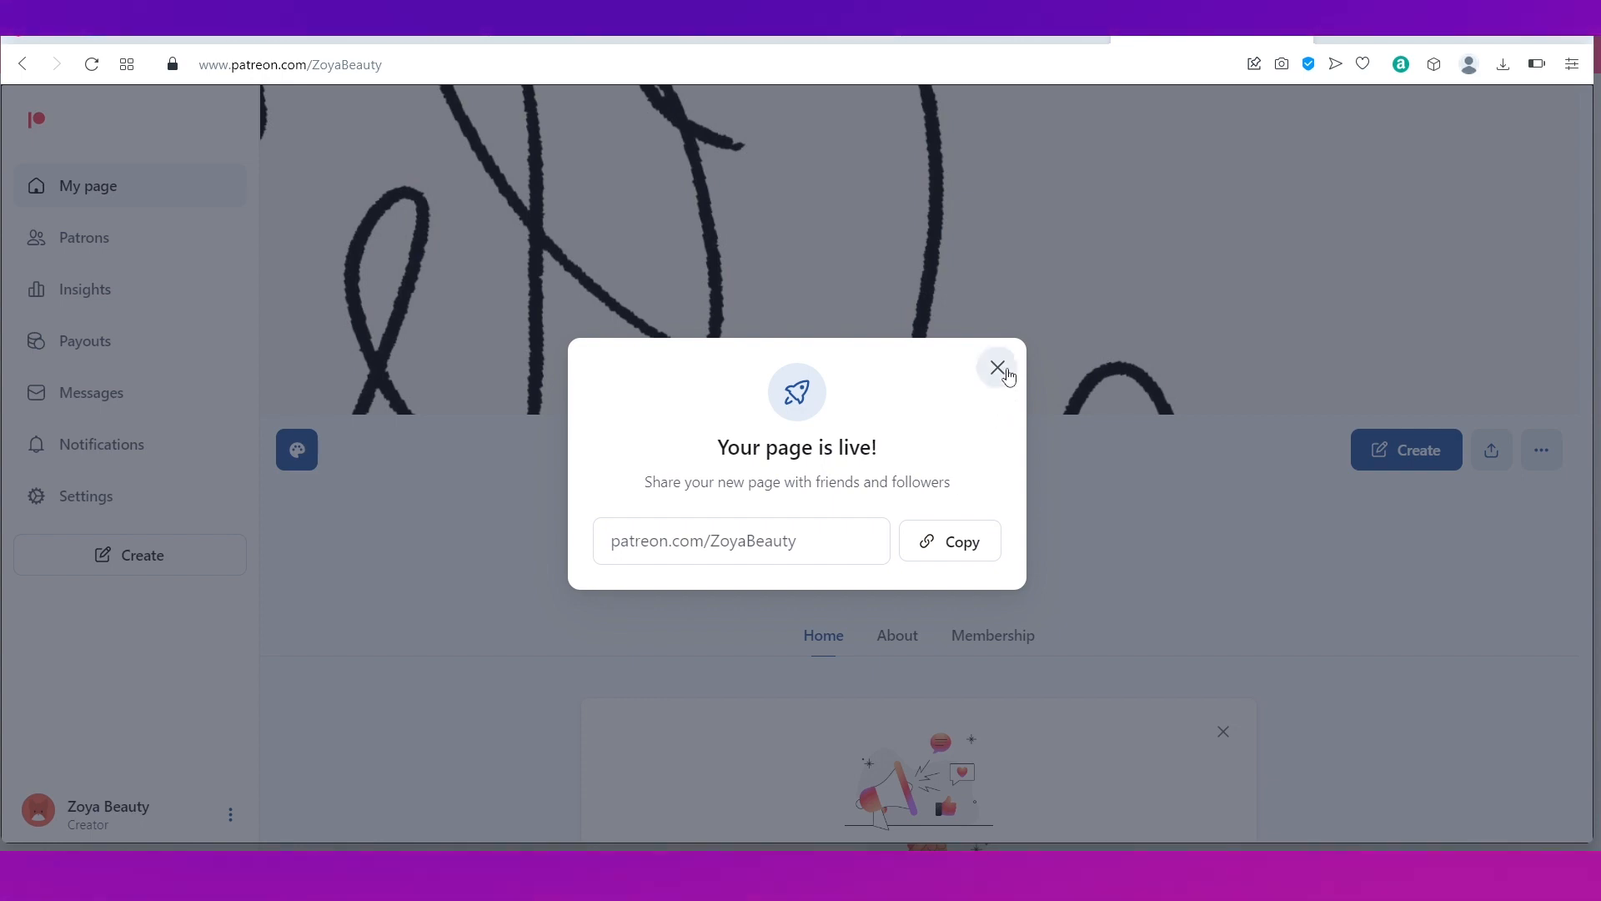
pyautogui.click(1004, 374)
pyautogui.scroll(-5, 1154, 525)
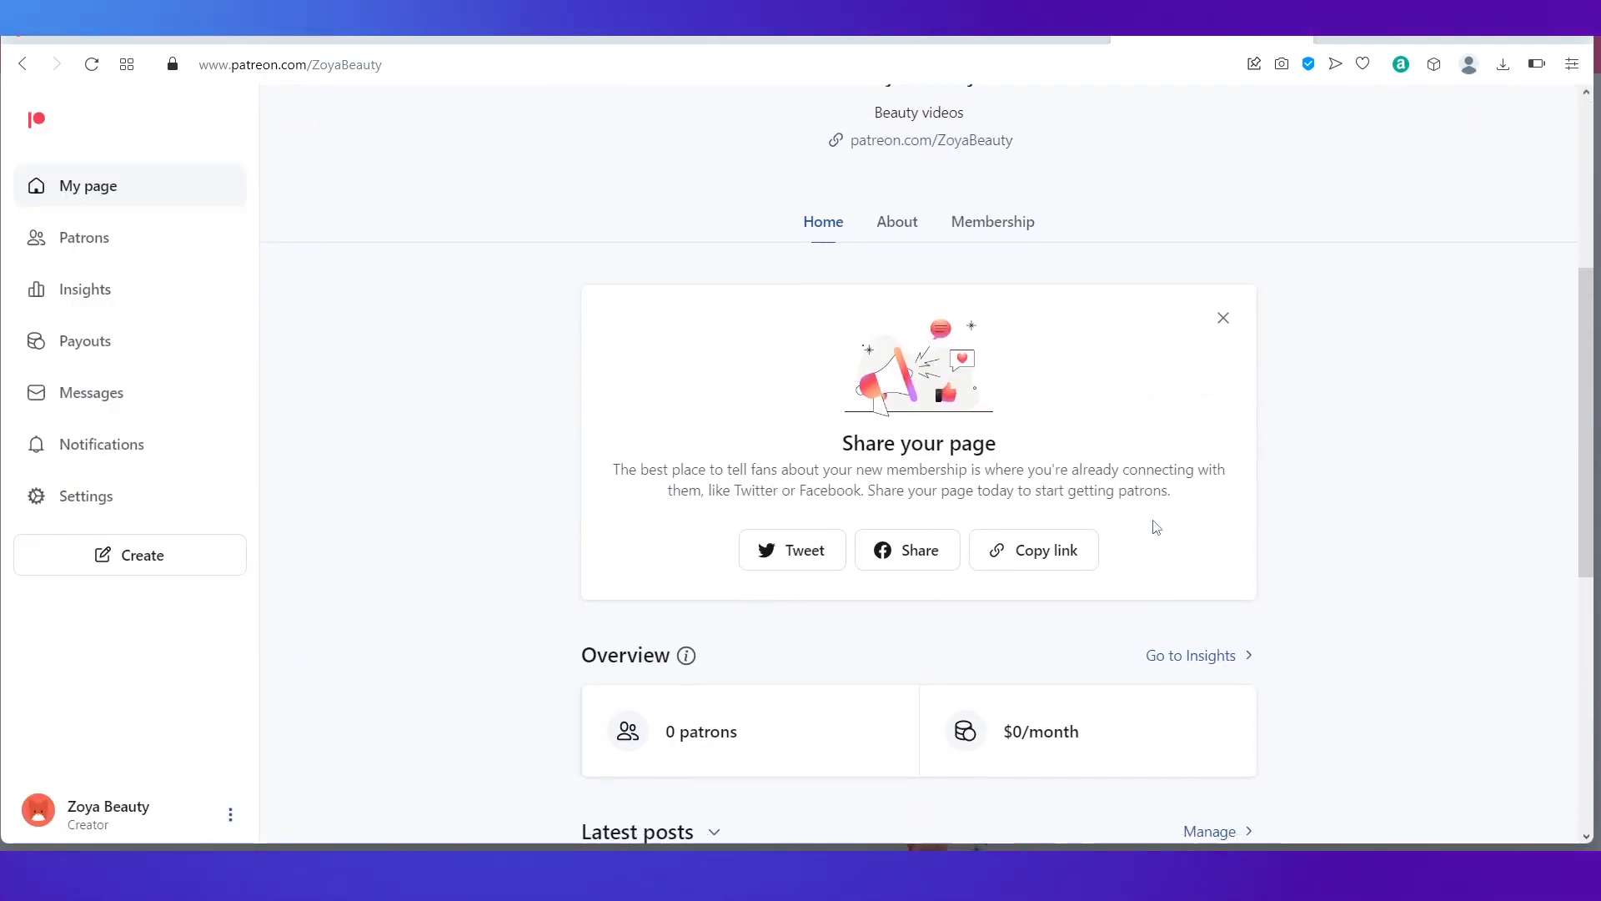
pyautogui.scroll(5, 1156, 527)
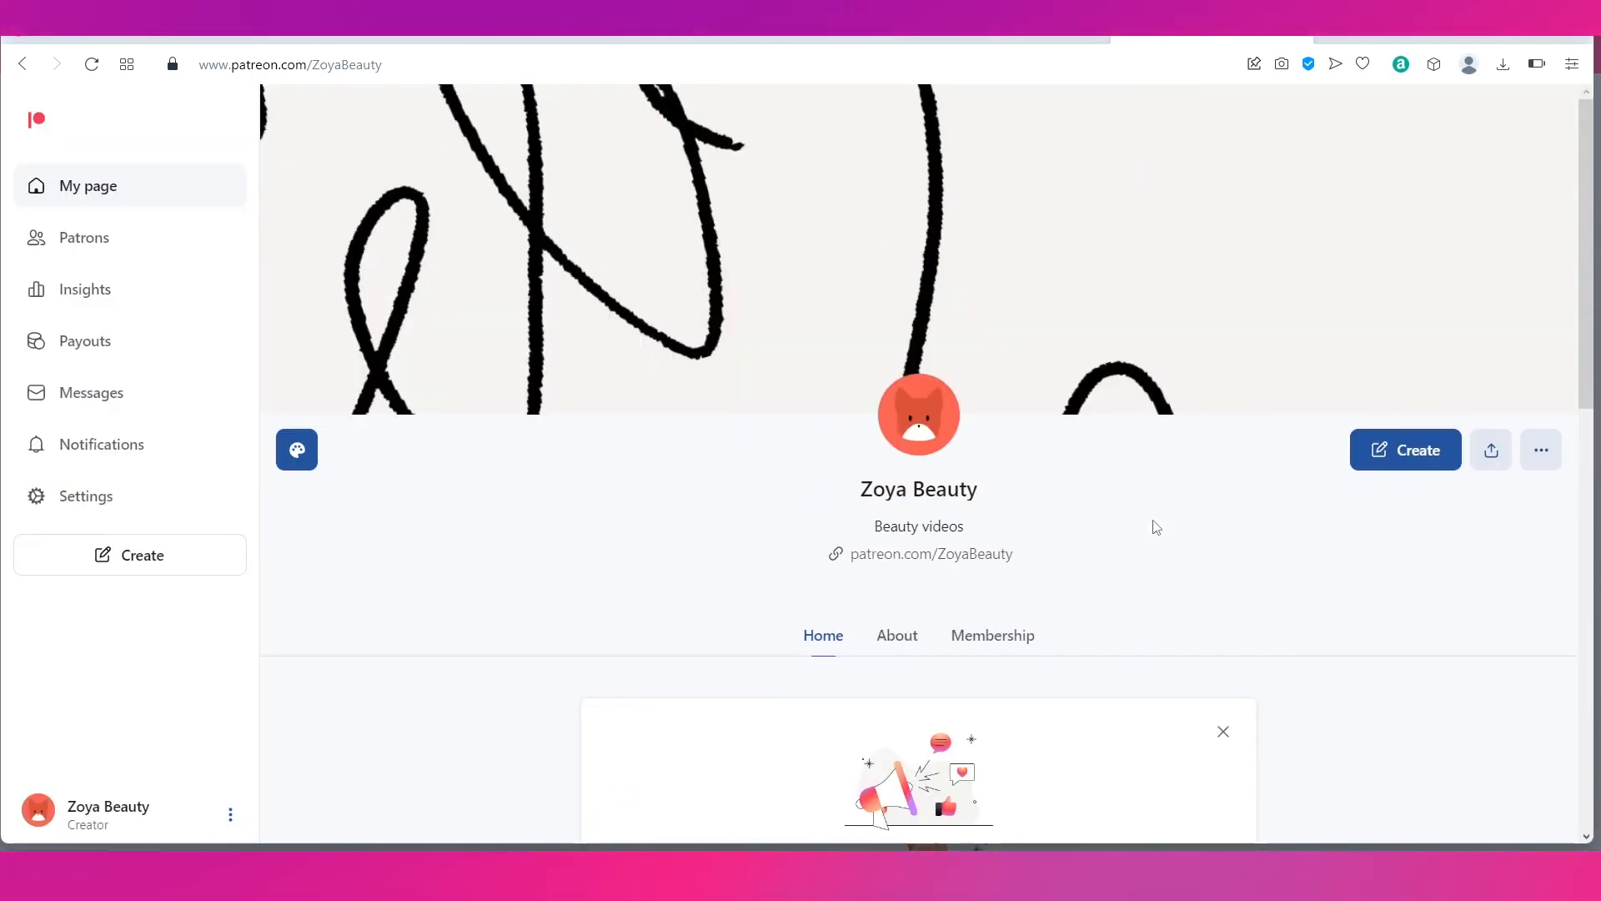